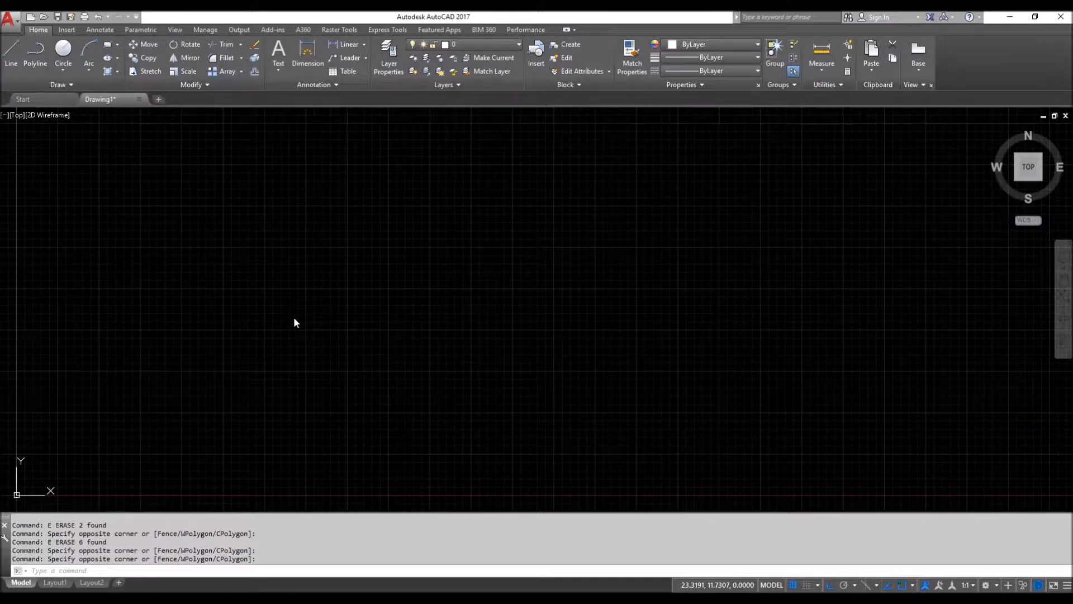
# - Draw a rectangle 40 units wide and 80 units high in model space
pyautogui.write('re')
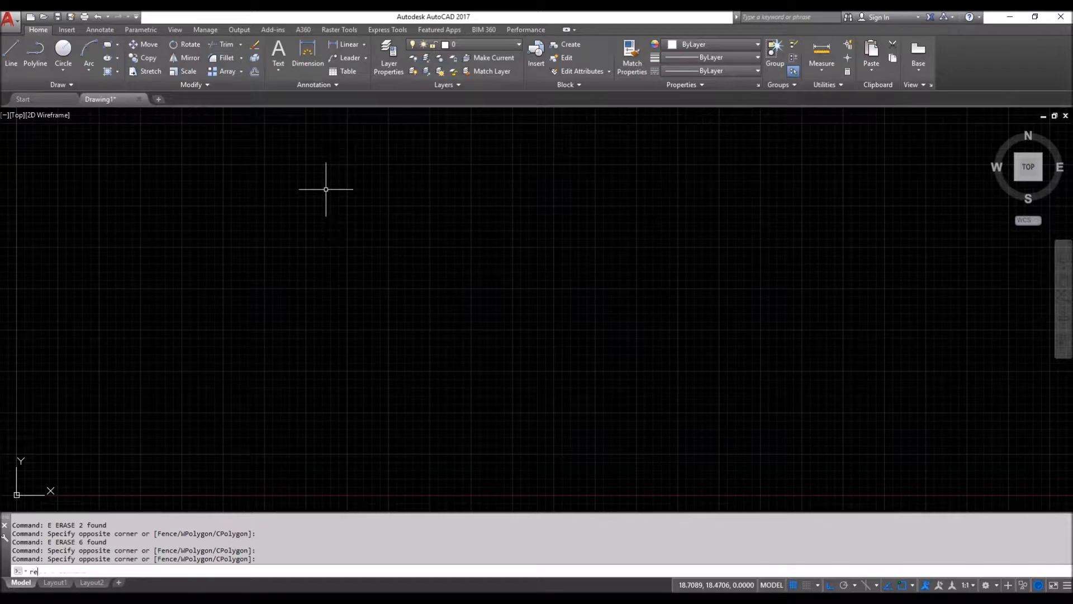
pyautogui.write('c')
pyautogui.press('Return')
pyautogui.click(283, 188)
pyautogui.write('@')
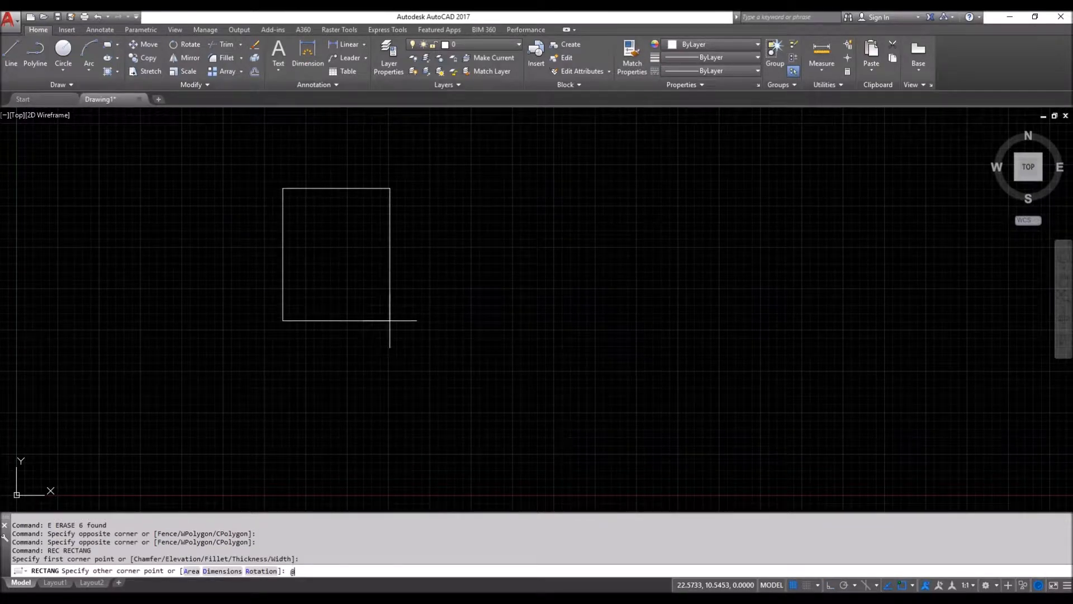
pyautogui.write('40,80')
pyautogui.press('Return')
pyautogui.scroll(-4, 390, 318)
pyautogui.moveTo(402, 299)
pyautogui.mouseDown(button='middle')
pyautogui.moveTo(451, 380)
pyautogui.moveTo(350, 438)
pyautogui.mouseUp(button='middle')
pyautogui.scroll(-1, 451, 379)
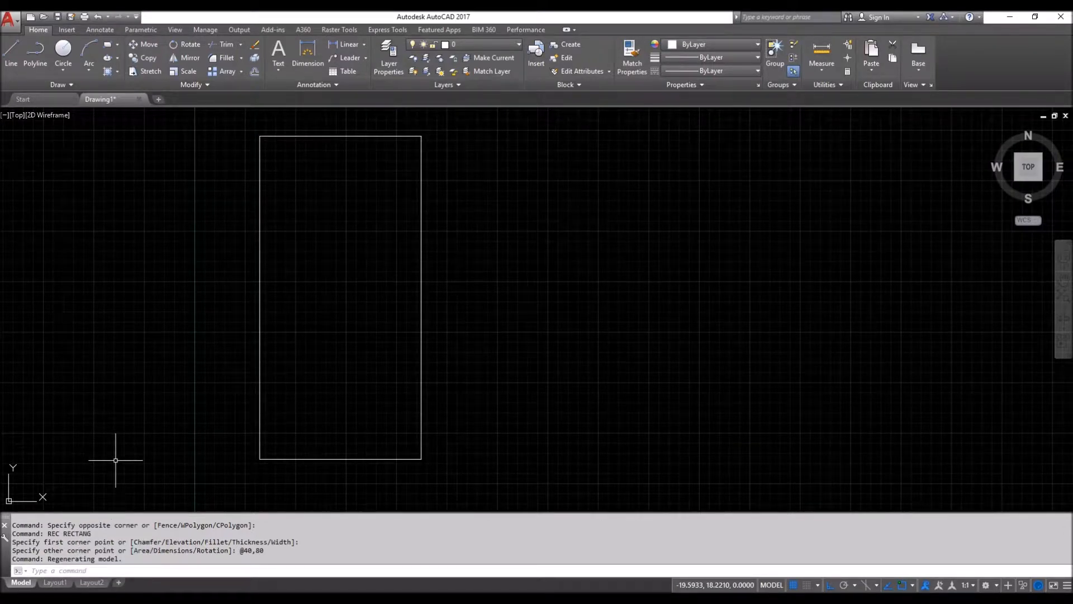
# - Insert the 11x17-H layout from the STD-Sheet Size drawing in the Company Standards folder
pyautogui.moveTo(56, 584)
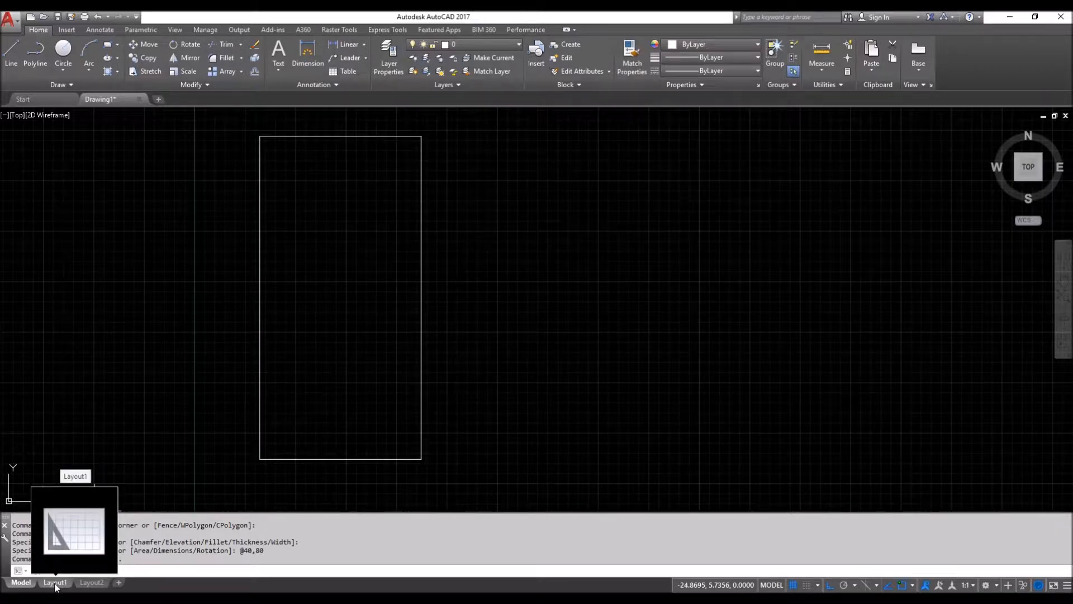
pyautogui.rightClick(56, 584)
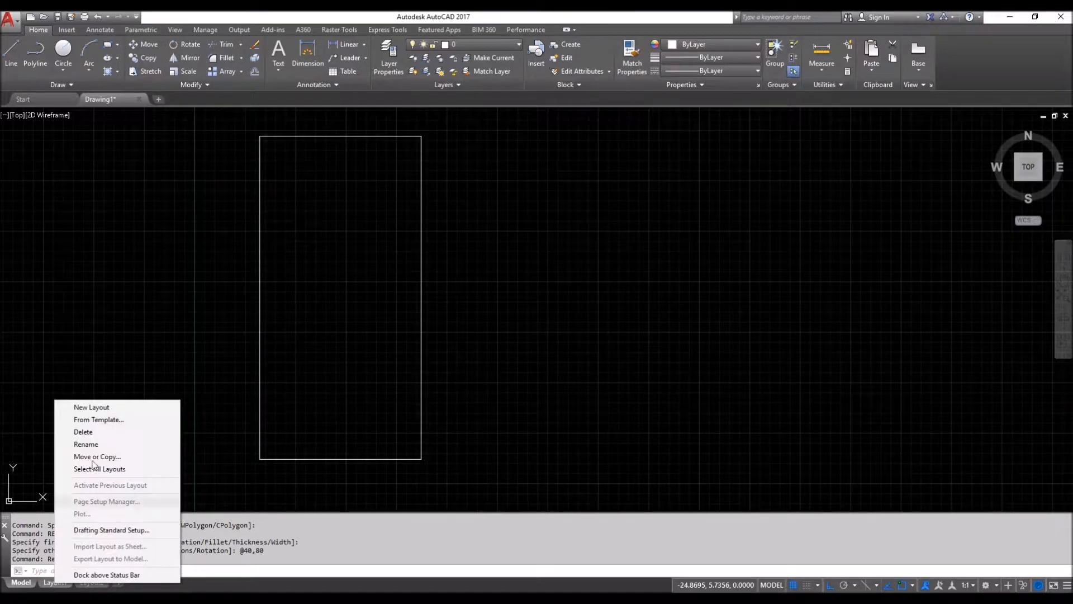
pyautogui.click(104, 419)
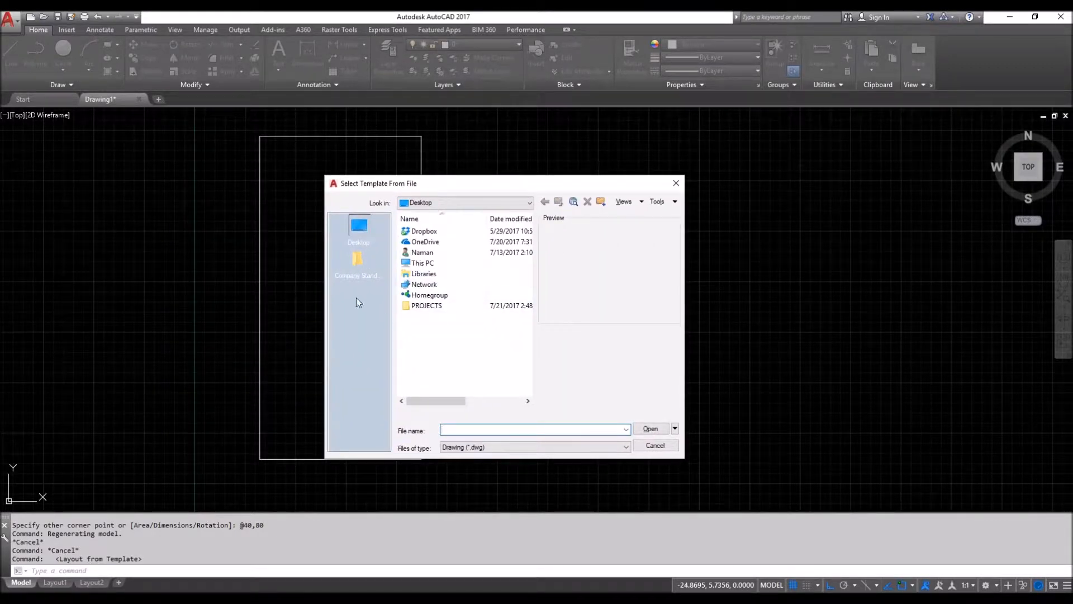
pyautogui.click(363, 262)
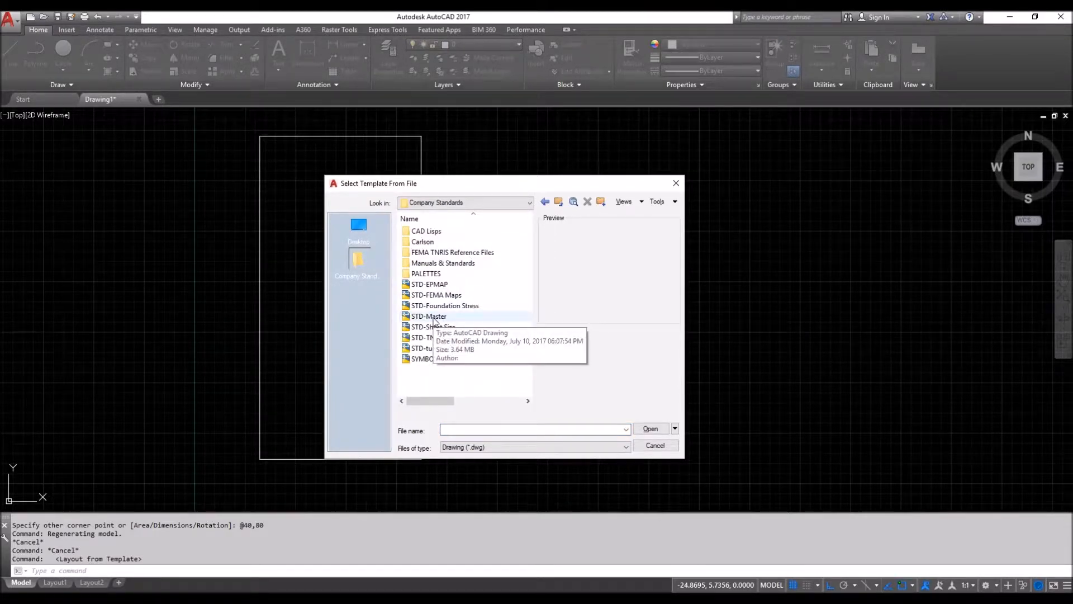
pyautogui.click(407, 329)
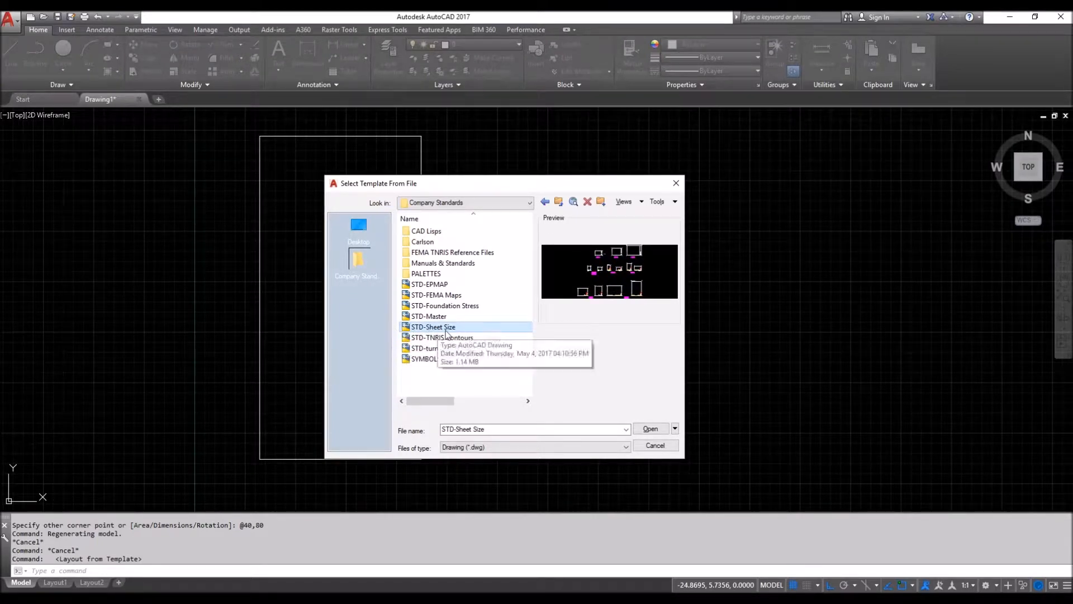
pyautogui.doubleClick(407, 329)
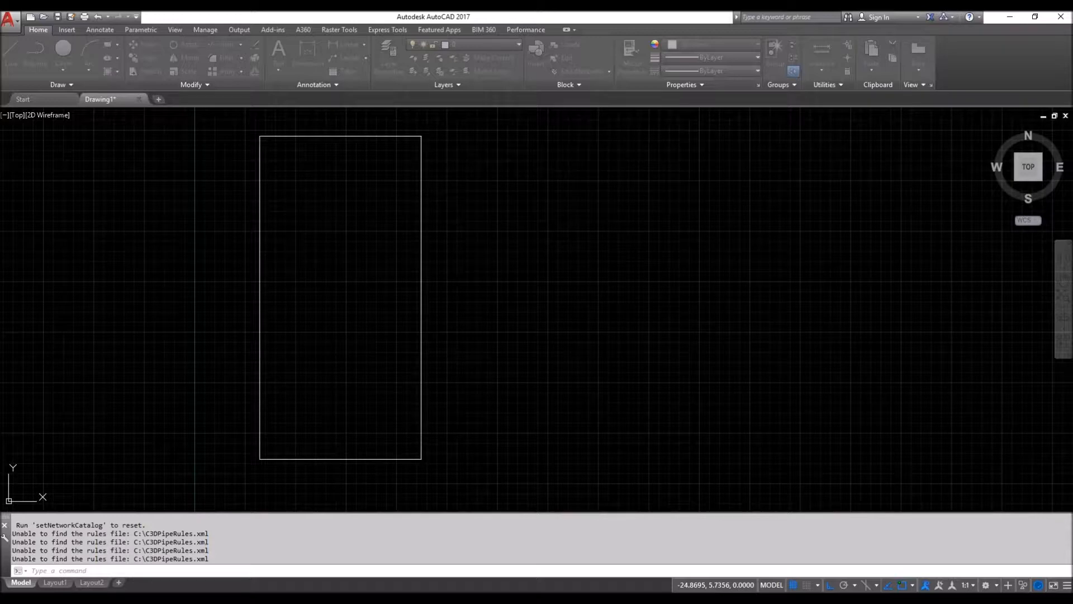
pyautogui.moveTo(432, 248); pyautogui.dragTo(640, 243)
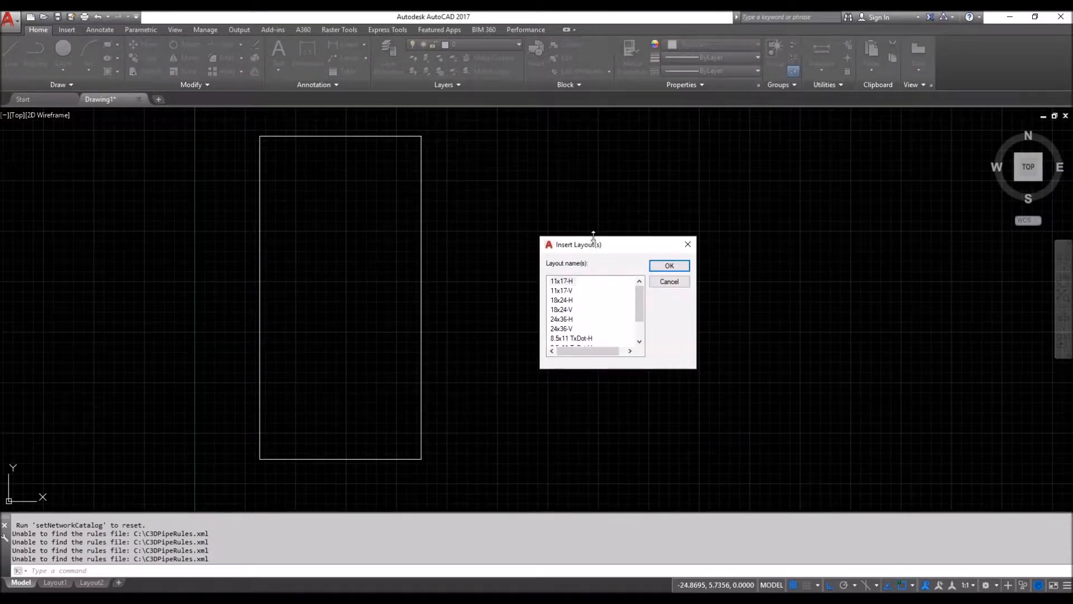
pyautogui.moveTo(602, 371); pyautogui.dragTo(602, 518)
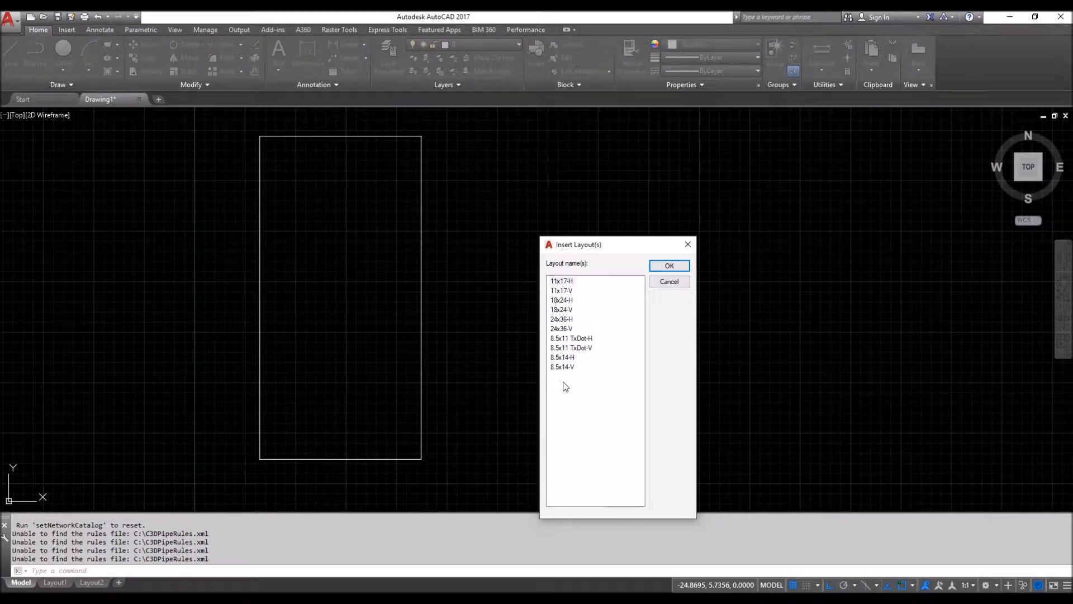
pyautogui.click(564, 281)
pyautogui.click(571, 292)
pyautogui.click(574, 300)
pyautogui.doubleClick(568, 282)
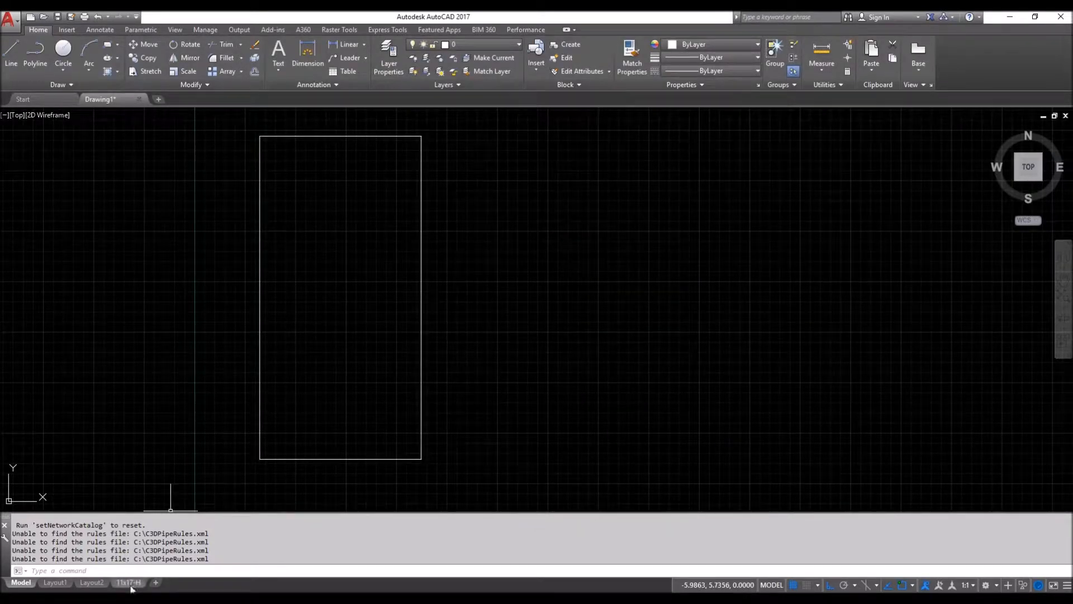
# - Open the 11x17-H layout and examine its sheet edges and printable area
pyautogui.moveTo(132, 584)
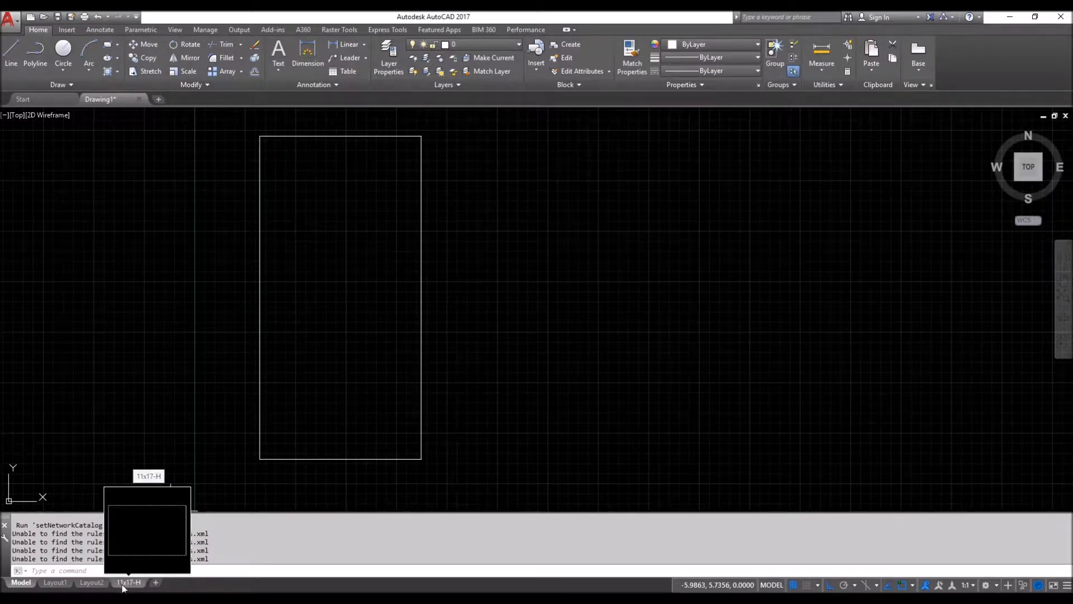
pyautogui.click(138, 584)
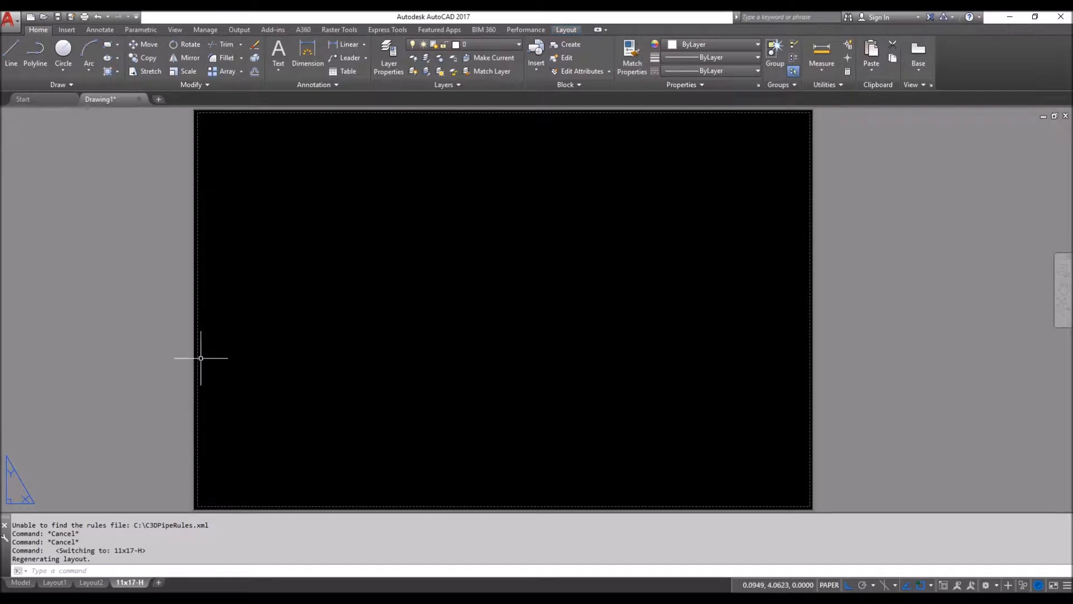
pyautogui.scroll(-2, 219, 315)
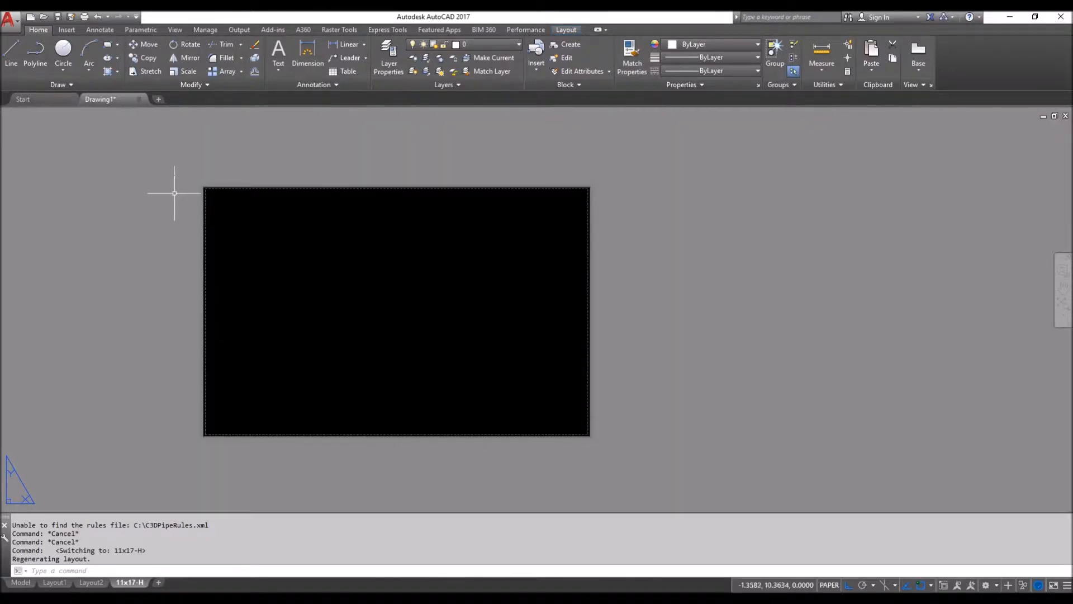
pyautogui.scroll(3, 602, 192)
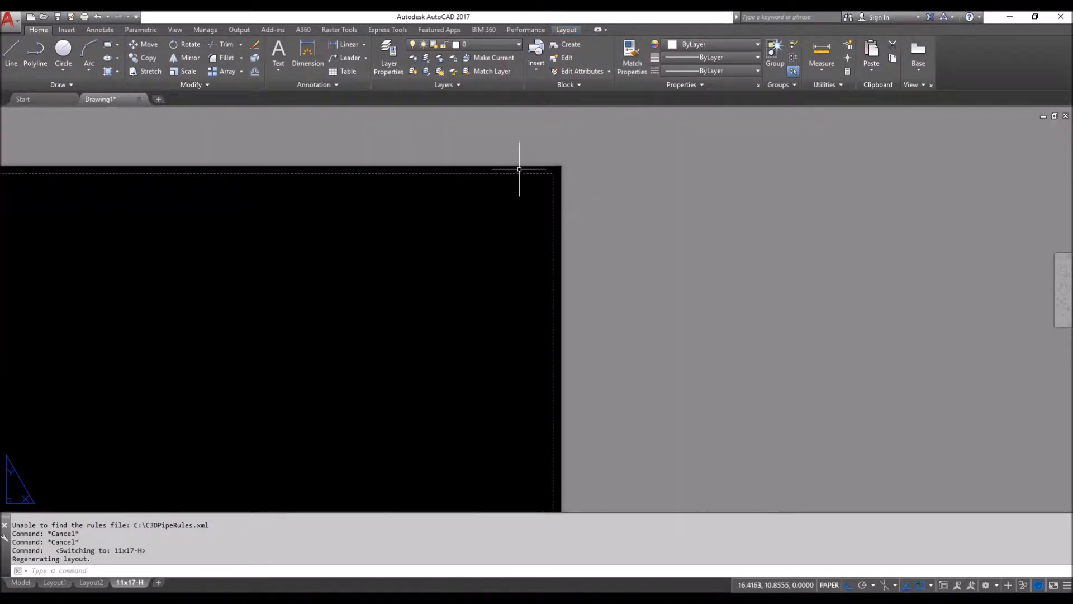
pyautogui.moveTo(525, 204); pyautogui.dragTo(669, 175, button='middle')
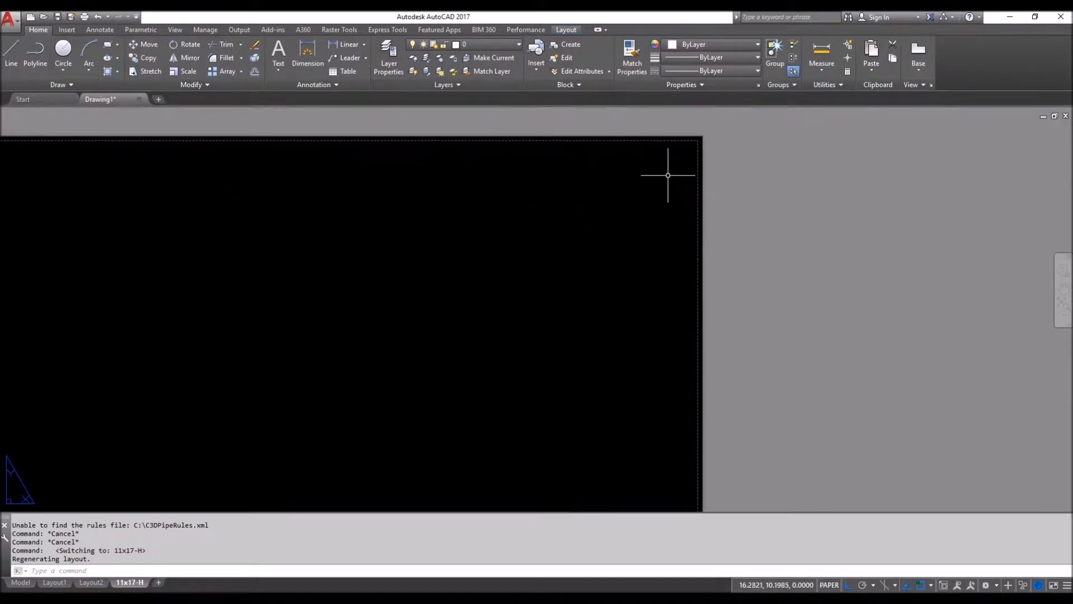
pyautogui.scroll(-5, 668, 174)
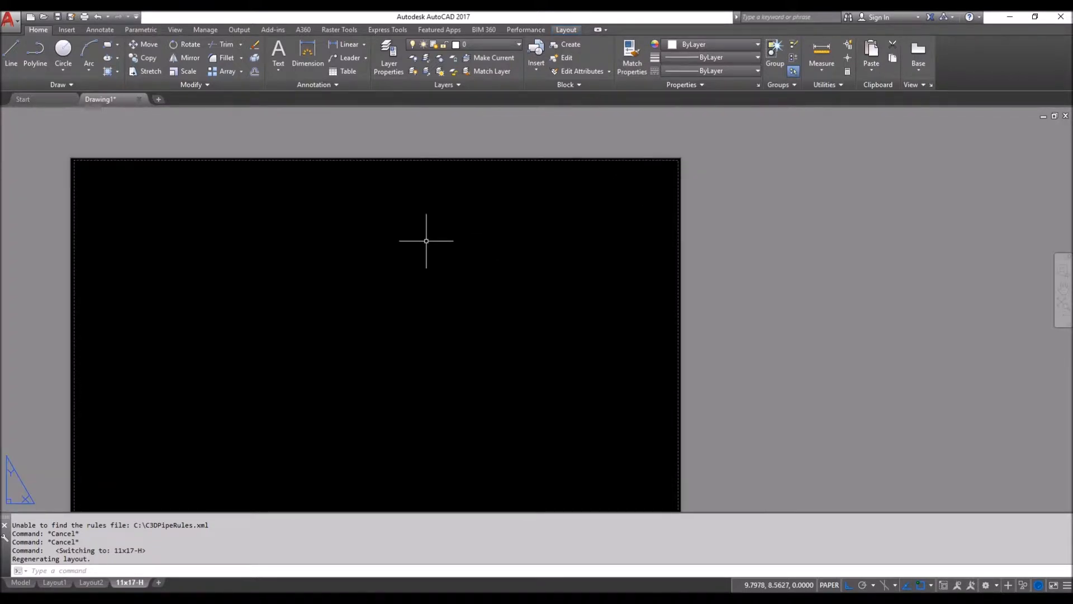
# - Review the plot settings of the 11x17-H layout and close them without plotting
pyautogui.hotkey('ctrl', 'p')
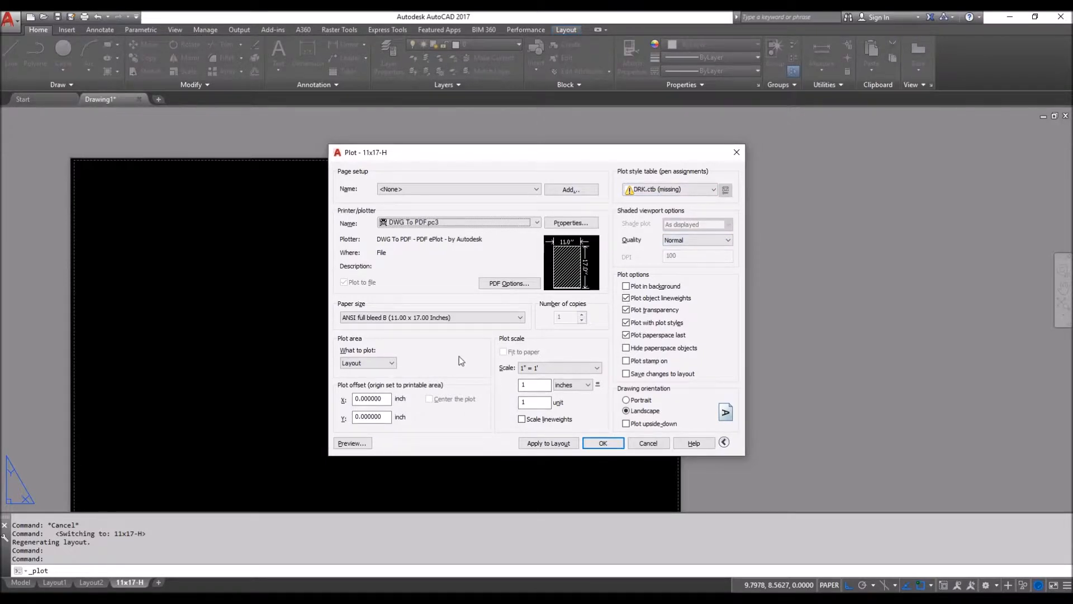
pyautogui.press('Escape')
pyautogui.click(319, 340)
pyautogui.scroll(-2, 309, 318)
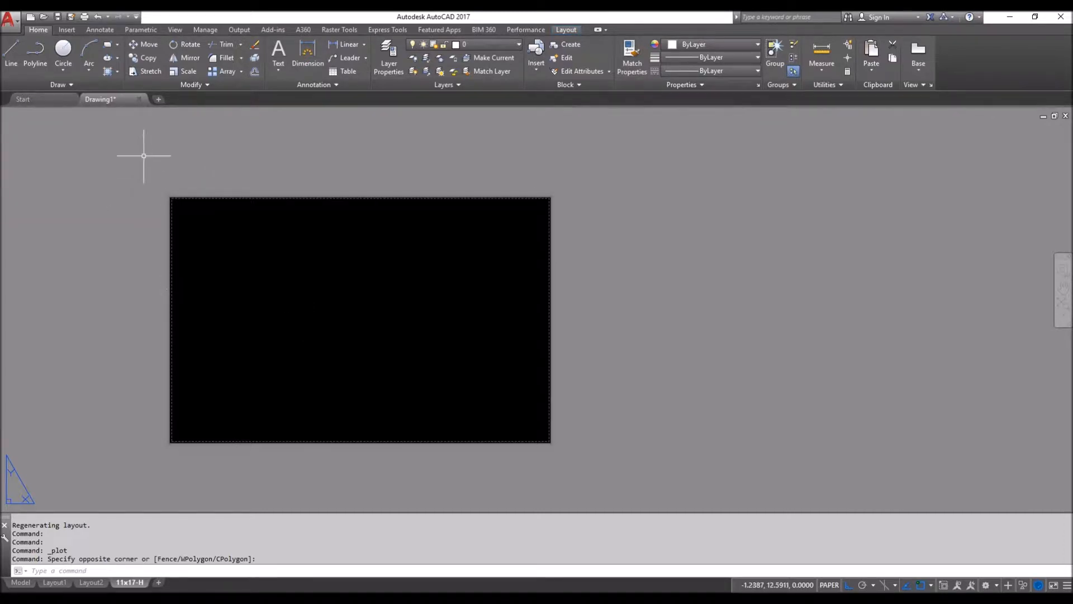
# - Close the current drawing without saving and start a new blank drawing
pyautogui.click(138, 99)
pyautogui.click(539, 333)
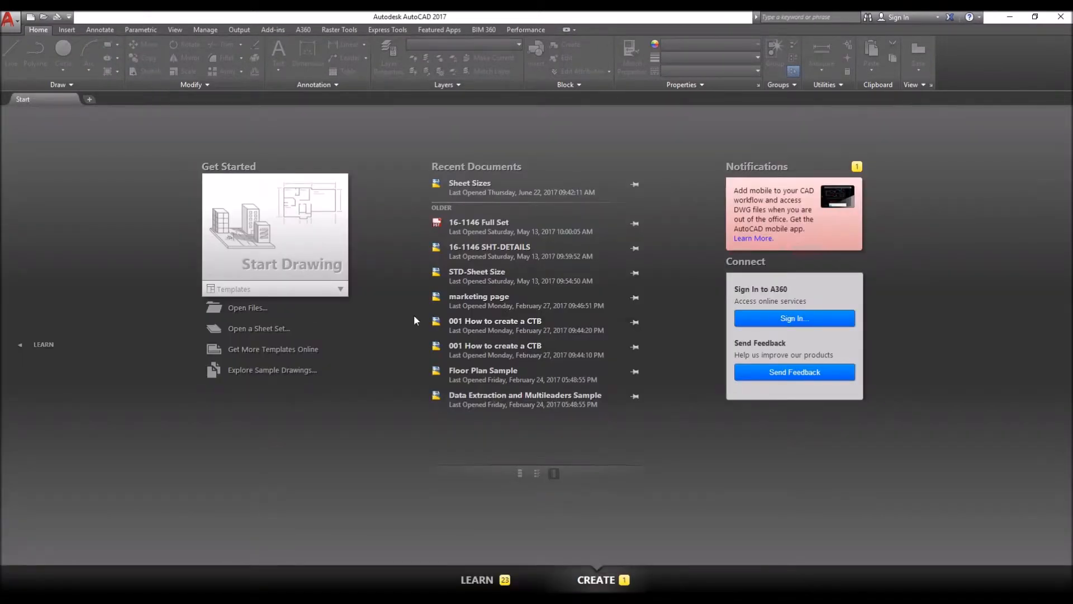
pyautogui.click(312, 232)
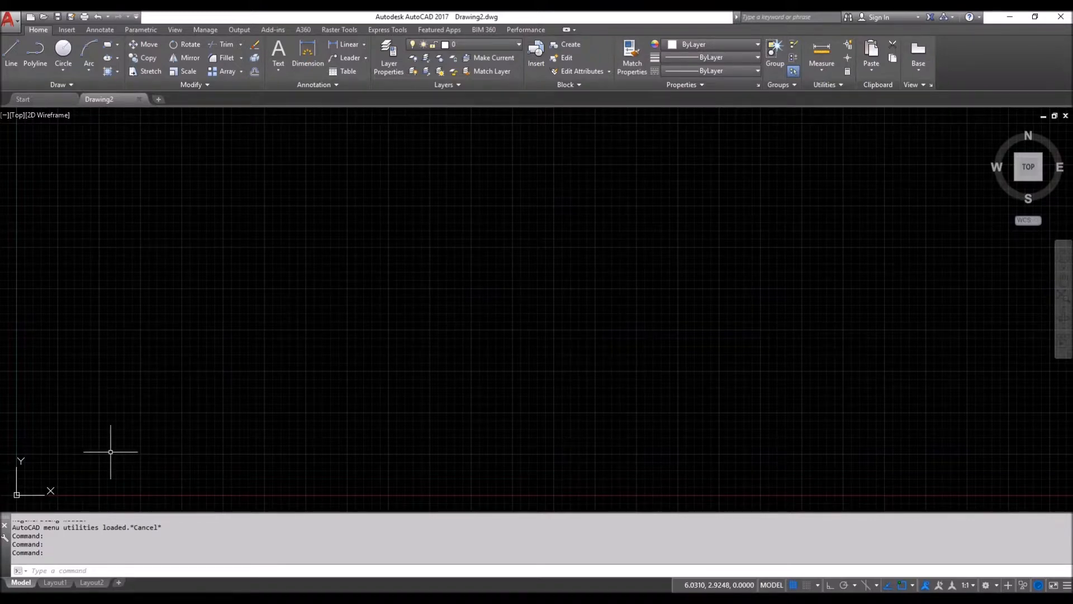
pyautogui.press('Escape')
pyautogui.press('Escape')
pyautogui.click(73, 510)
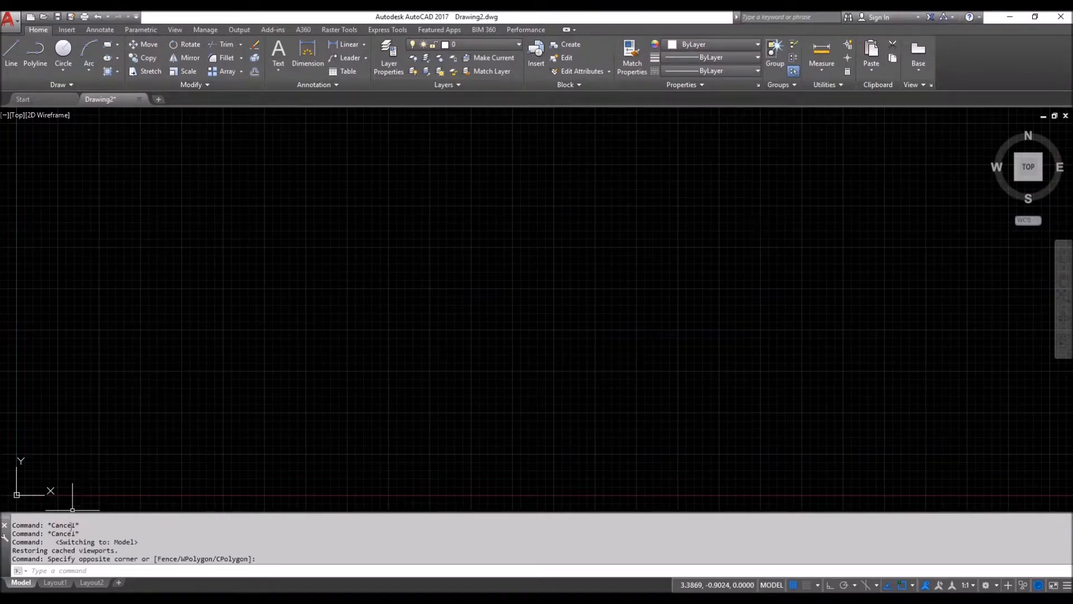
# - Modify the page setup of Layout1 to use the DWG To PDF.pc3 plotter
pyautogui.moveTo(51, 584)
pyautogui.click(53, 583)
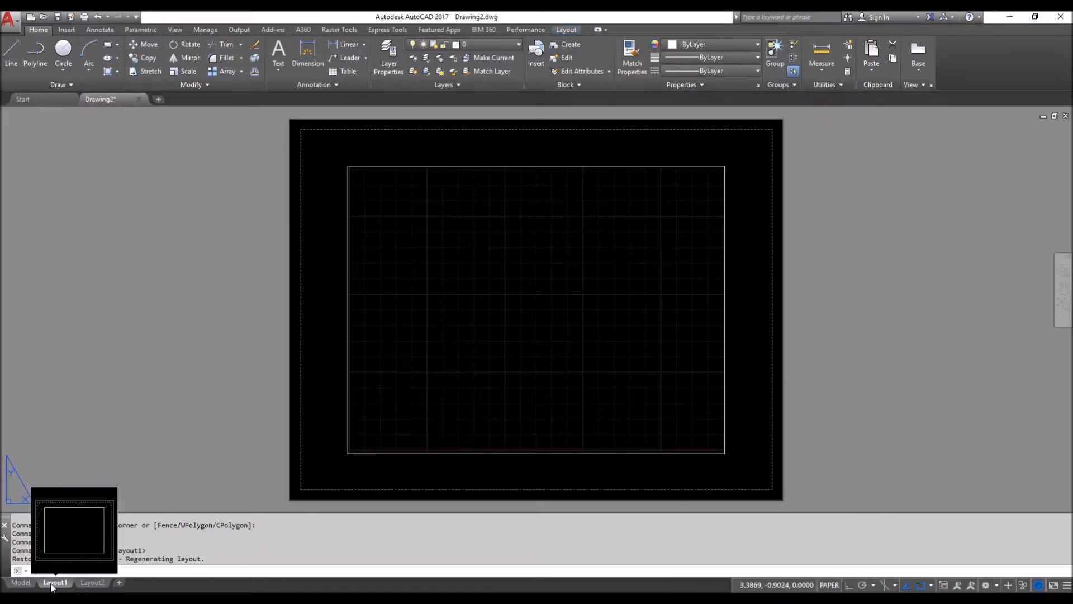
pyautogui.rightClick(55, 584)
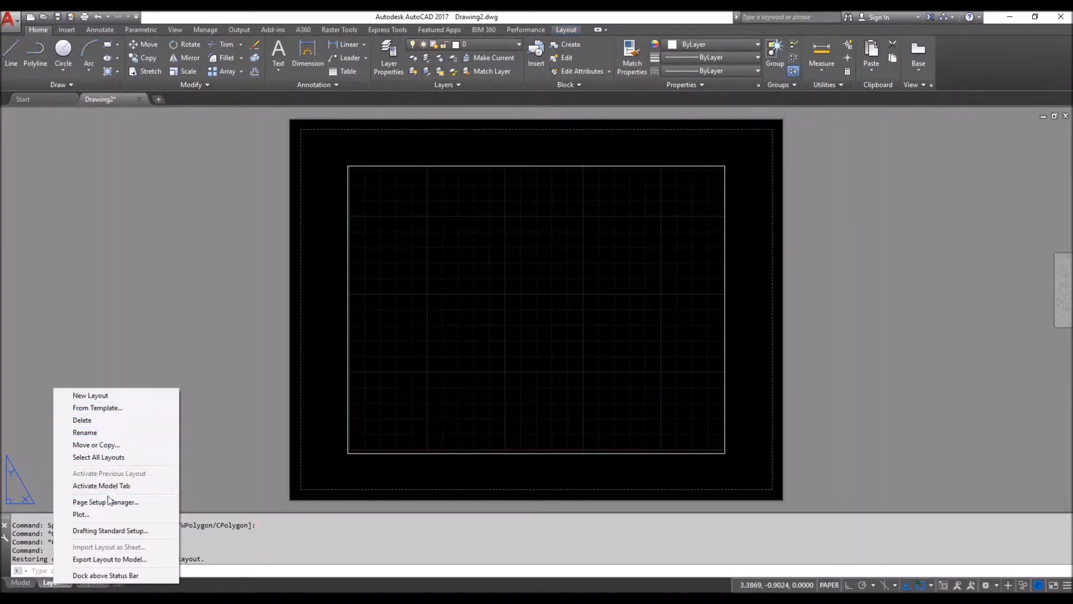
pyautogui.click(119, 502)
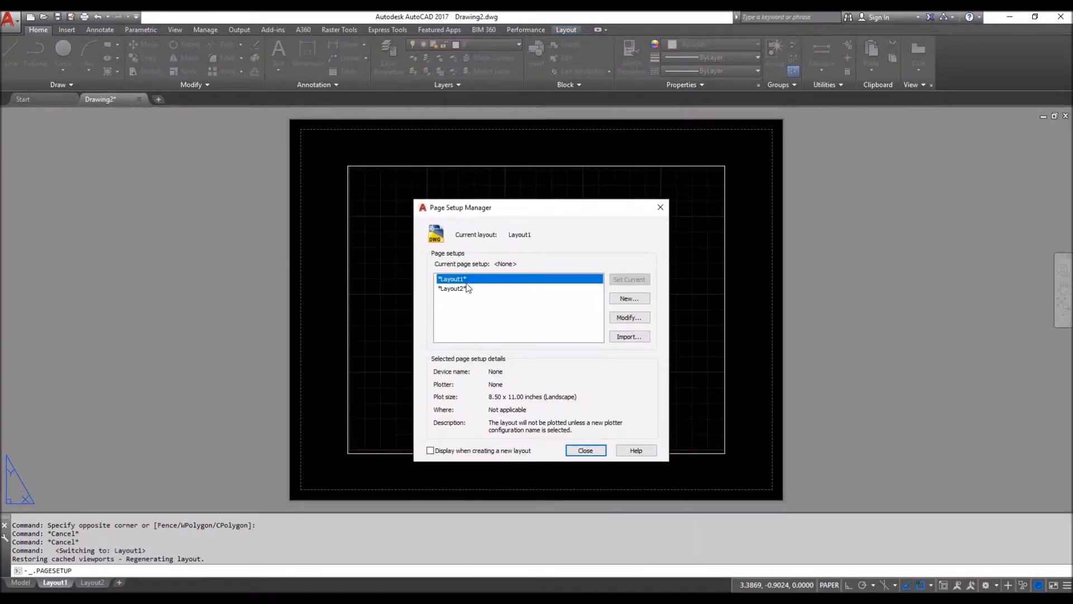
pyautogui.click(628, 317)
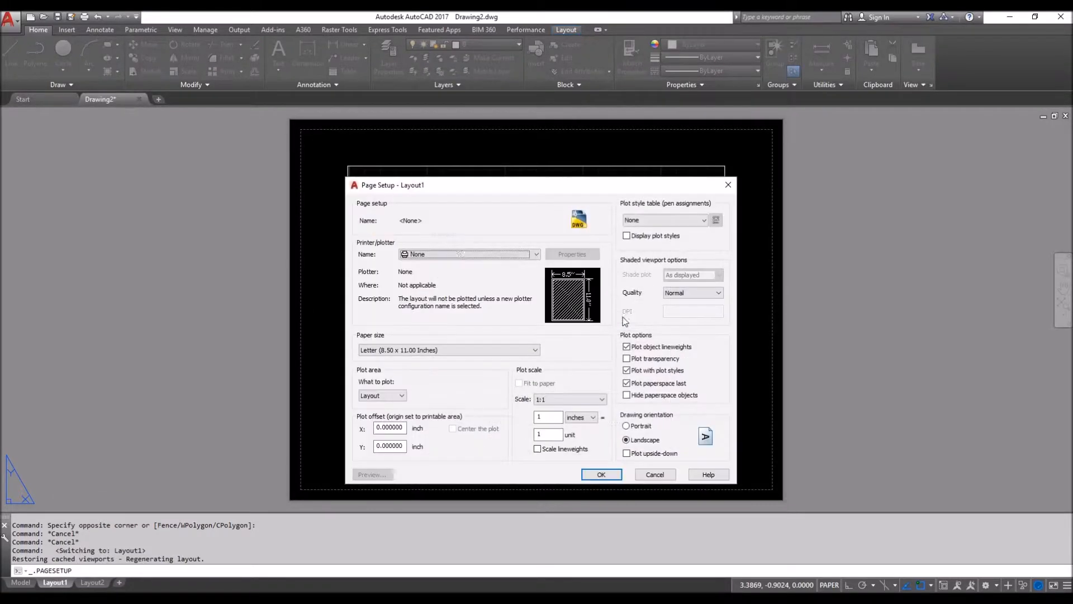
pyautogui.click(438, 256)
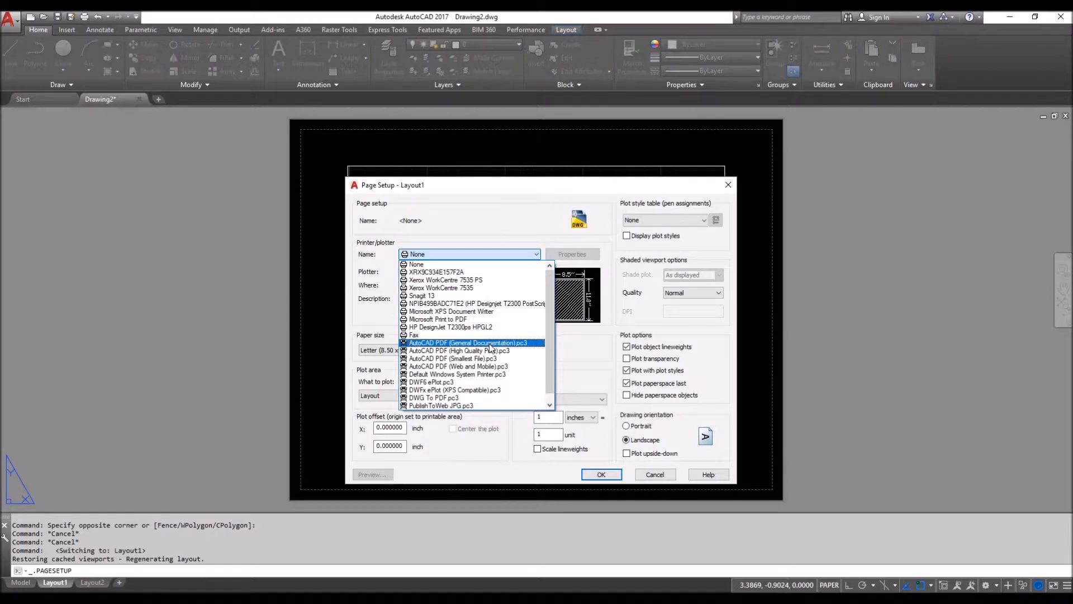
pyautogui.scroll(-1, 549, 365)
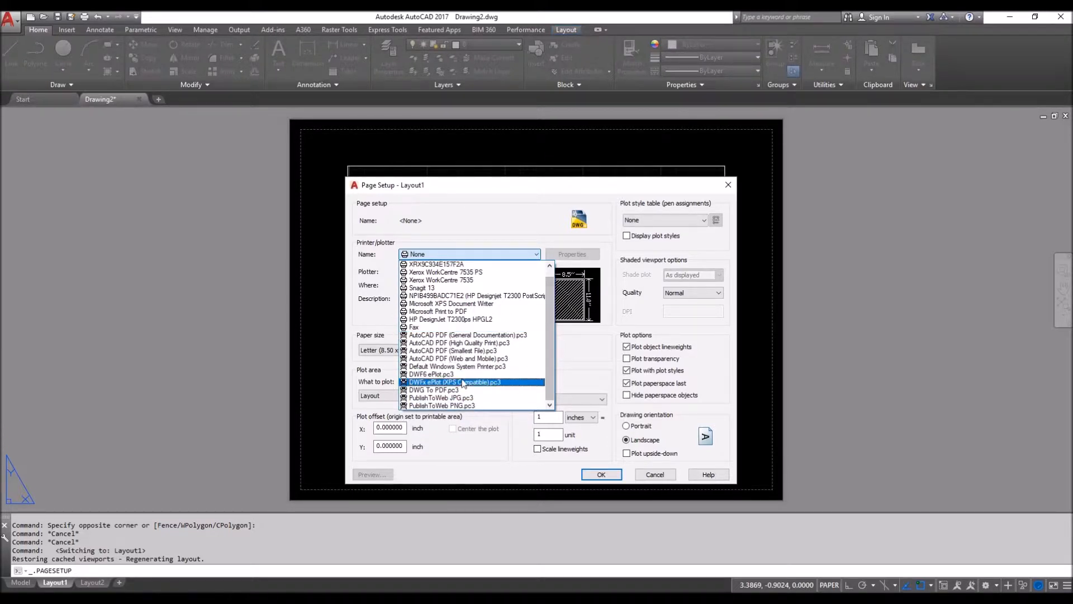
pyautogui.click(434, 390)
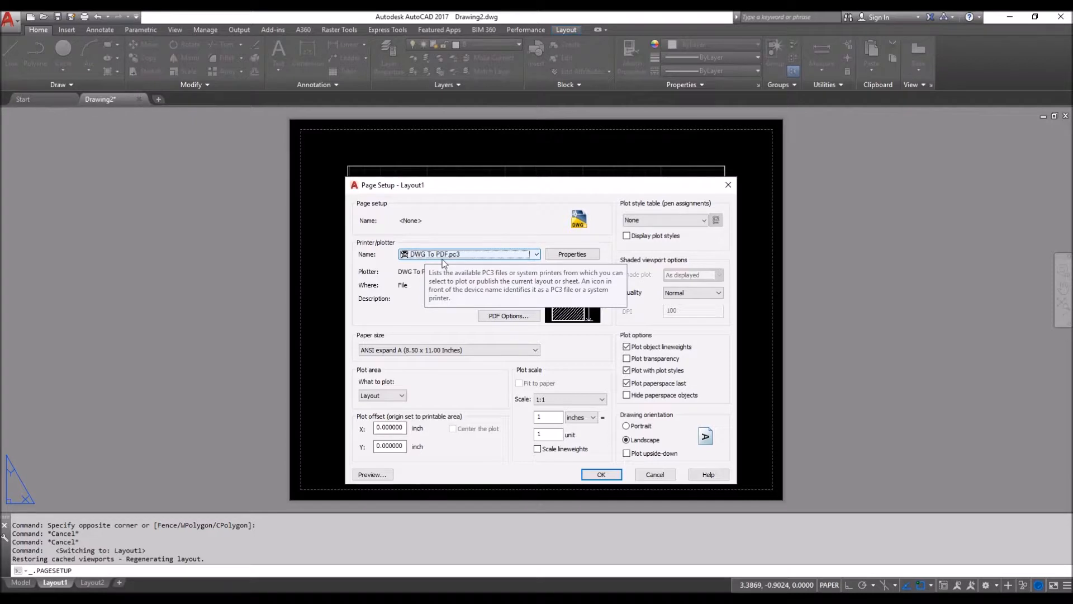
# - Set the paper size to ANSI expand A (8.50 x 11.00 Inches) and the plot area to Layout
pyautogui.click(419, 350)
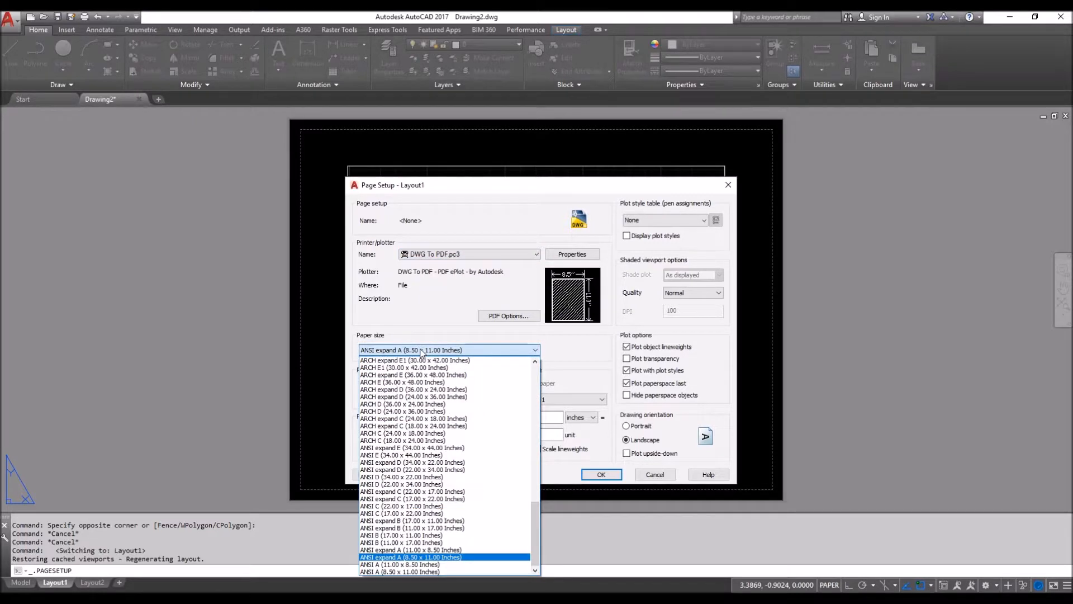
pyautogui.click(418, 558)
pyautogui.click(386, 396)
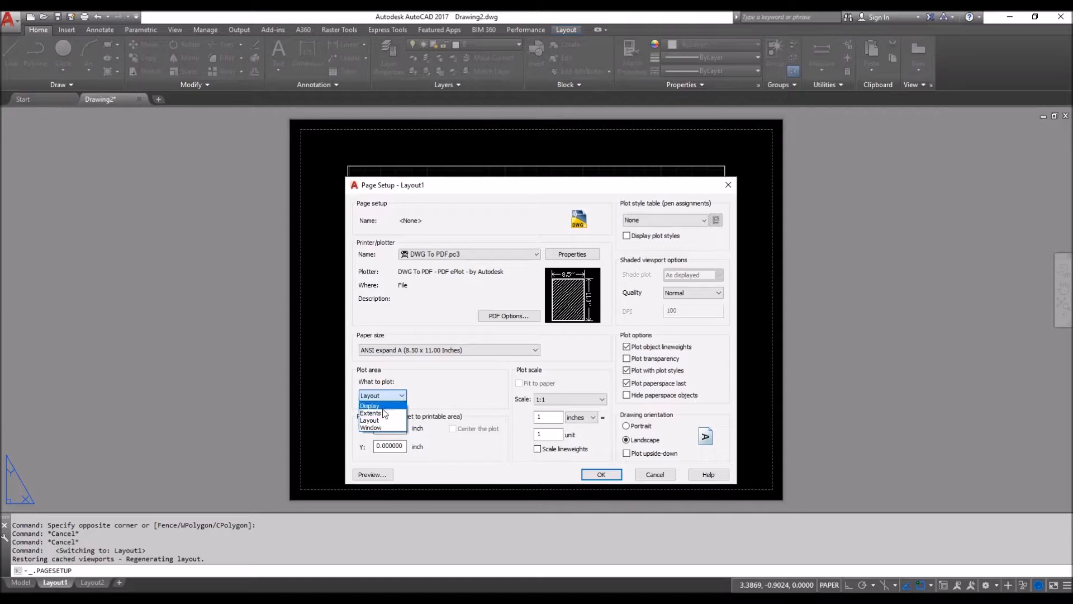
pyautogui.click(383, 420)
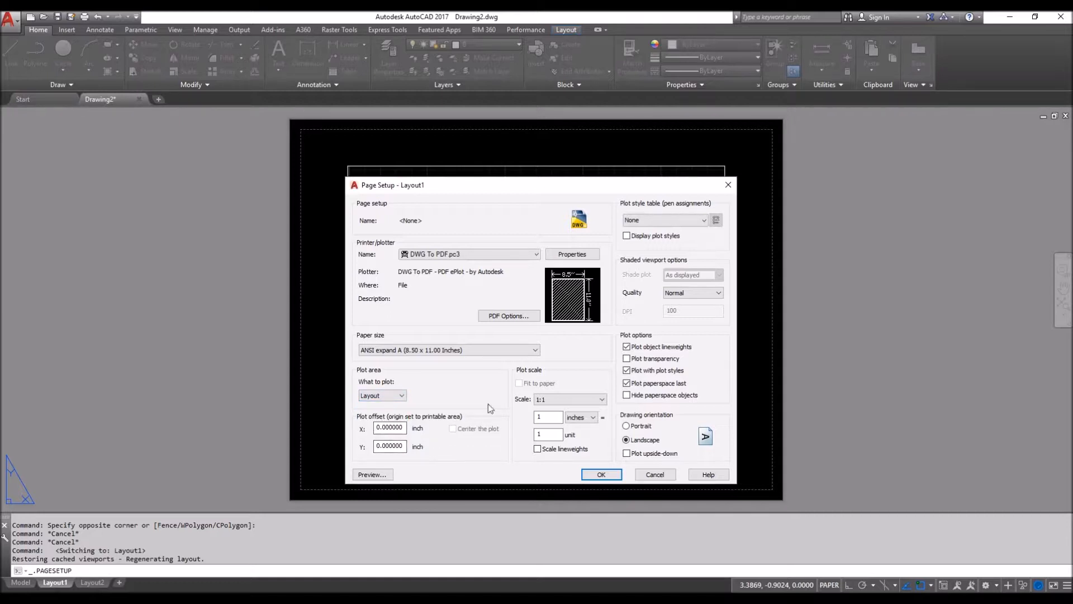
# - Assign the Grayscale.ctb plot style table to the Layout1 page setup
pyautogui.click(662, 220)
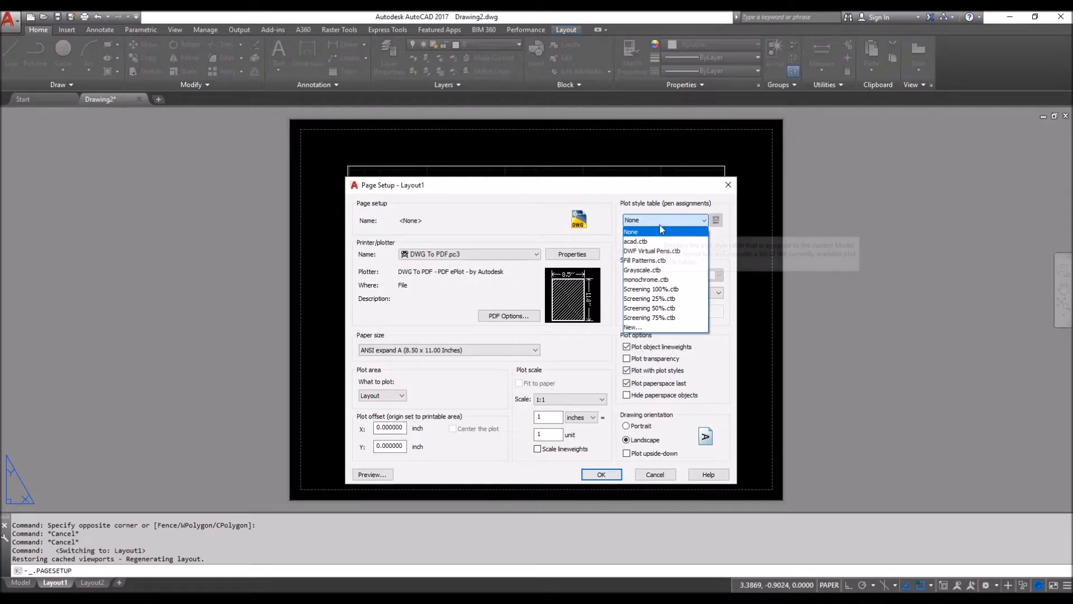
pyautogui.click(649, 270)
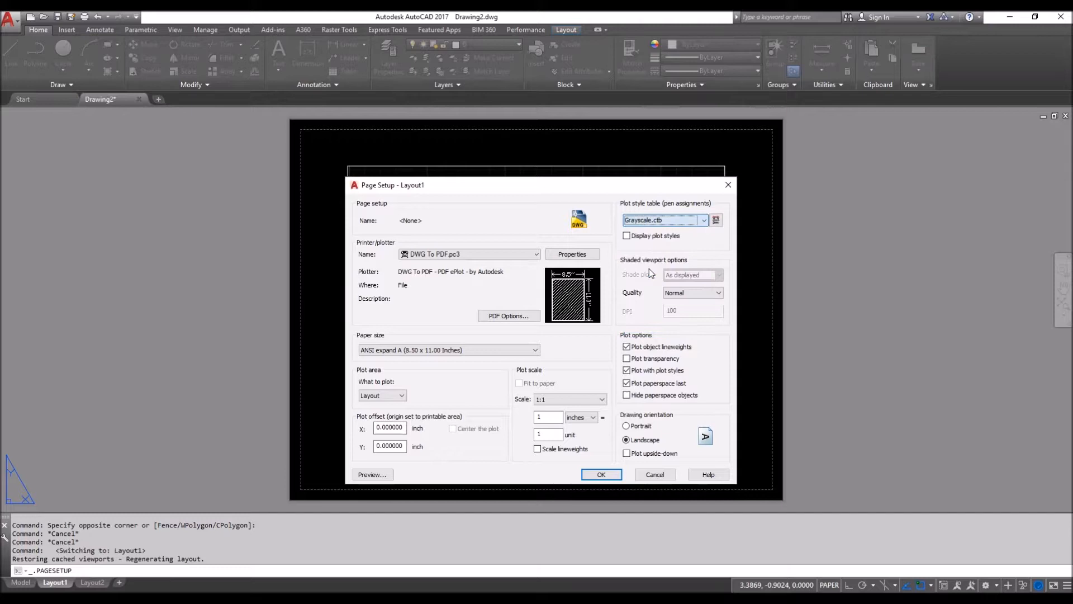
# - Enable plot transparency in the Layout1 page setup, accept the settings and close the Page Setup Manager
pyautogui.click(634, 360)
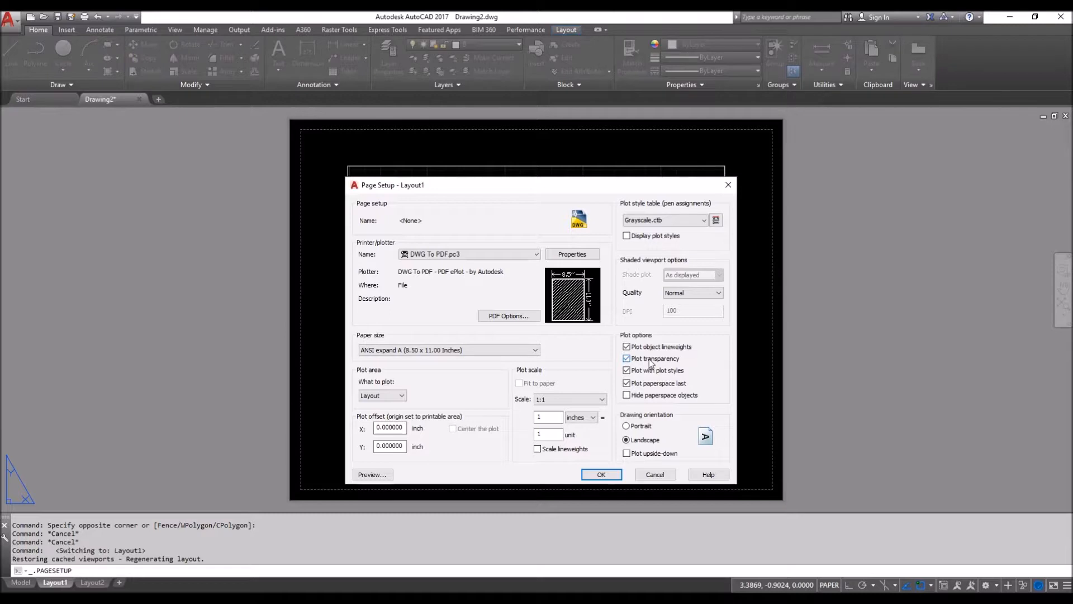
pyautogui.click(547, 419)
pyautogui.click(548, 433)
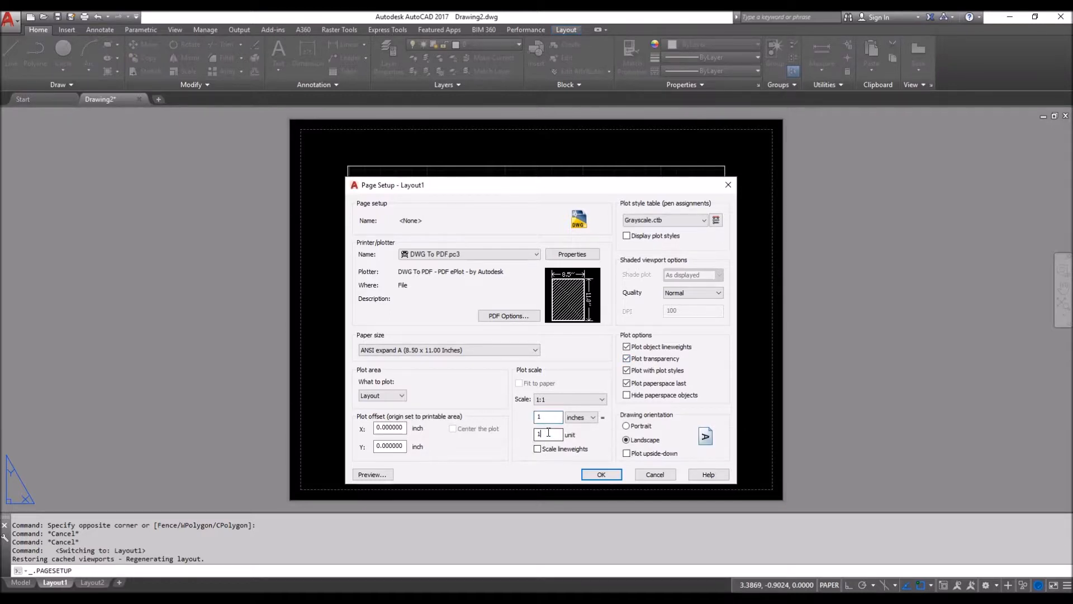
pyautogui.click(601, 474)
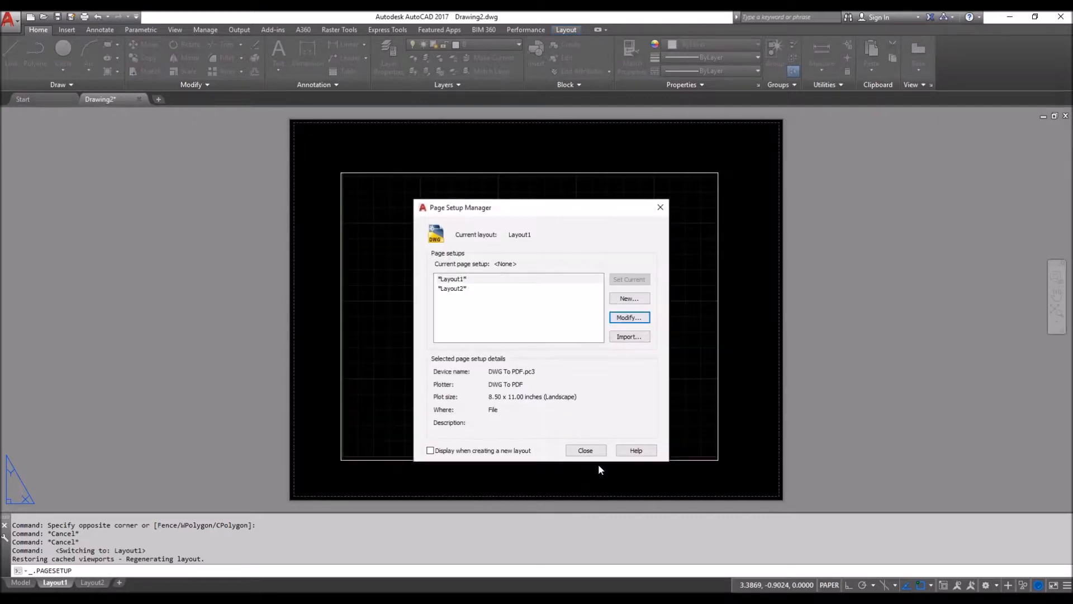
pyautogui.click(590, 449)
# - Erase the default viewport from Layout1
pyautogui.click(388, 203)
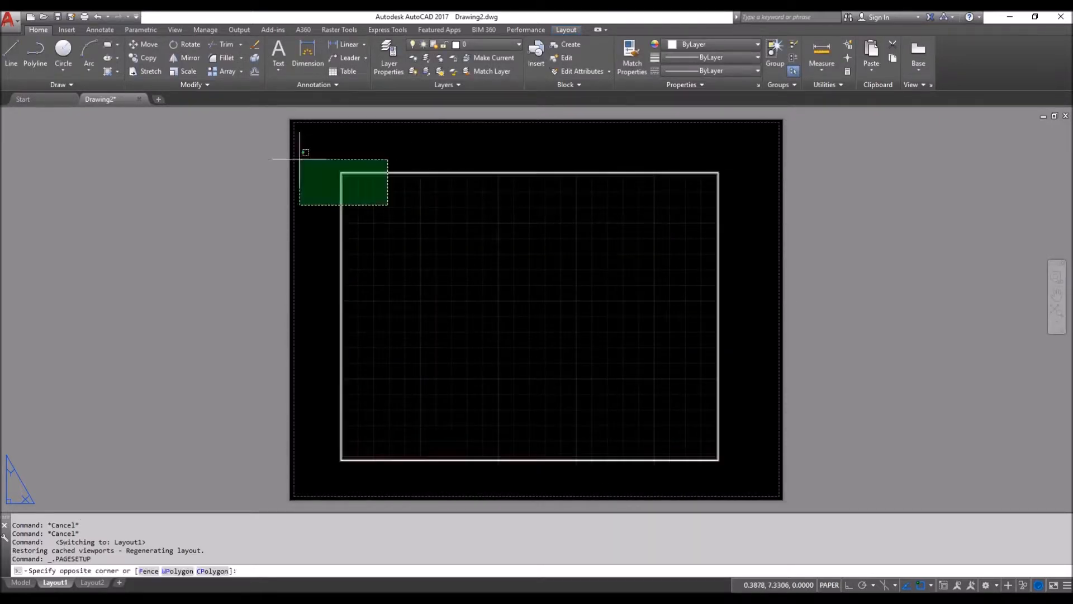
pyautogui.click(302, 162)
pyautogui.write('e')
pyautogui.press('Return')
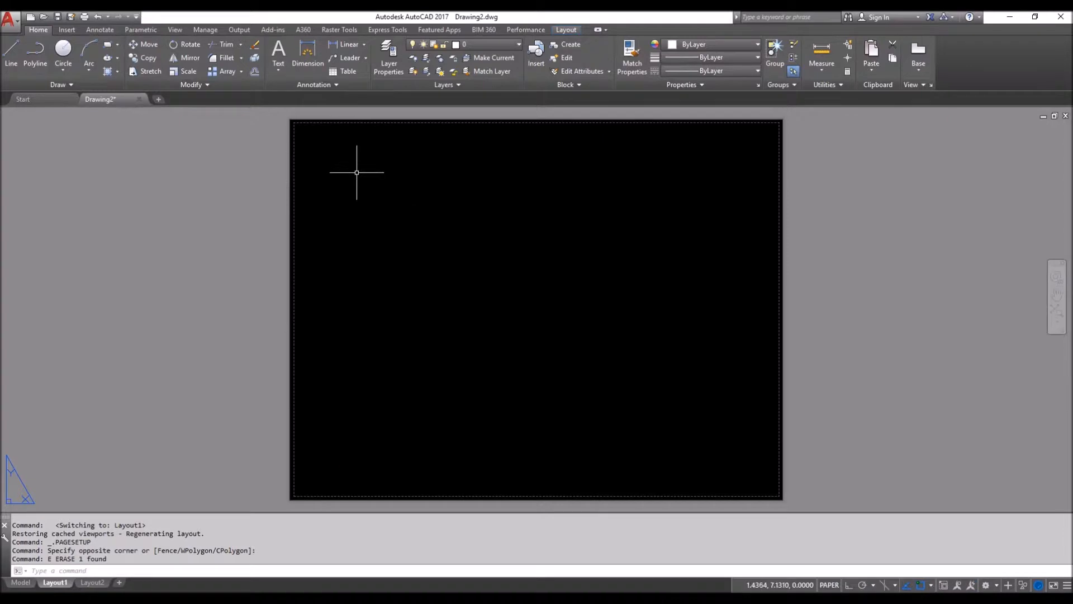
# - Measure the horizontal margin between the upper-left corner of the printable-area boundary and the paper edge on Layout1
pyautogui.scroll(4, 304, 186)
pyautogui.write('d')
pyautogui.press('Return')
pyautogui.press('Escape')
pyautogui.press('Escape')
pyautogui.write('di')
pyautogui.press('Return')
pyautogui.click(328, 260)
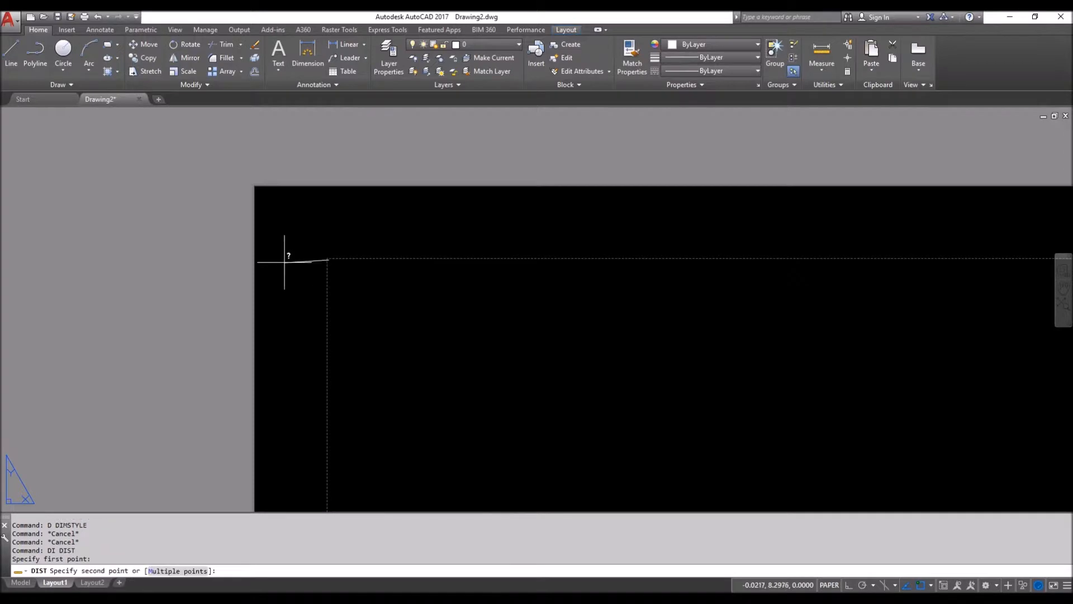
pyautogui.click(256, 260)
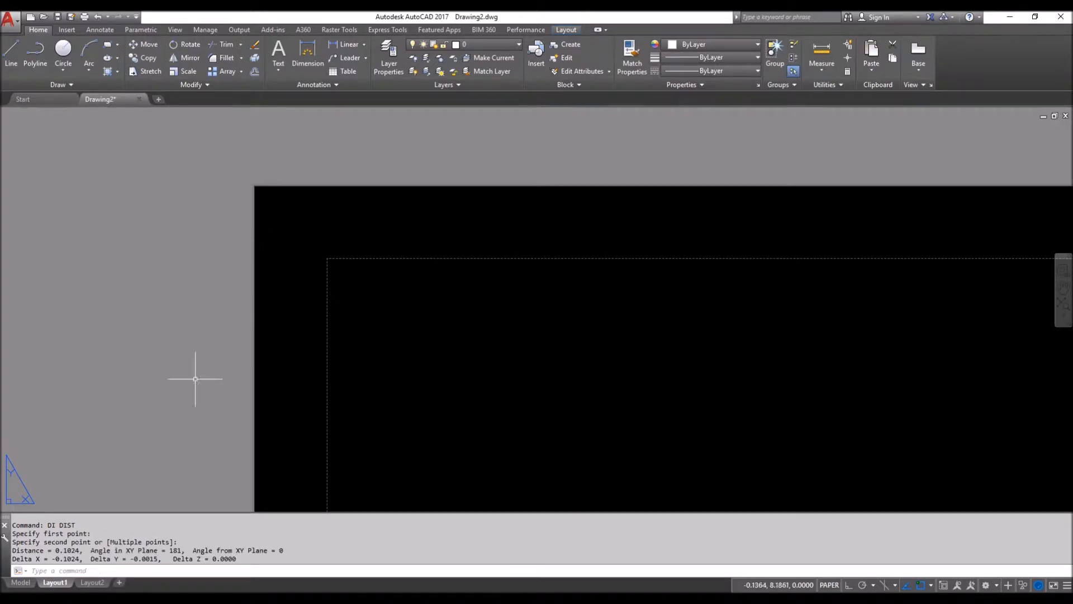
pyautogui.press('Escape')
pyautogui.click(334, 230)
pyautogui.scroll(-8, 333, 229)
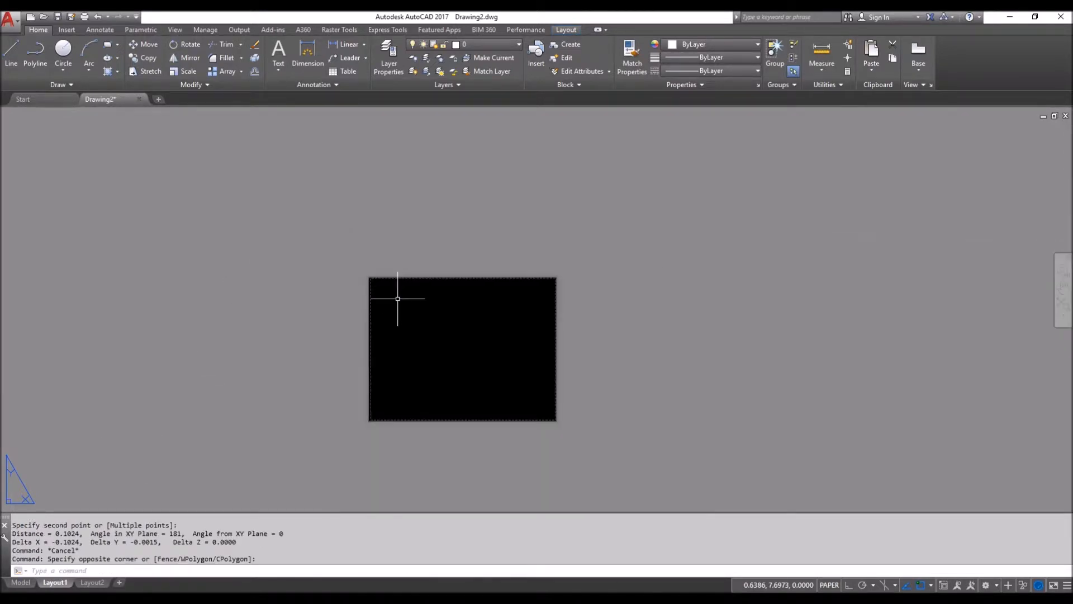
pyautogui.moveTo(395, 299); pyautogui.dragTo(343, 287, button='middle')
pyautogui.moveTo(316, 328); pyautogui.dragTo(311, 343, button='middle')
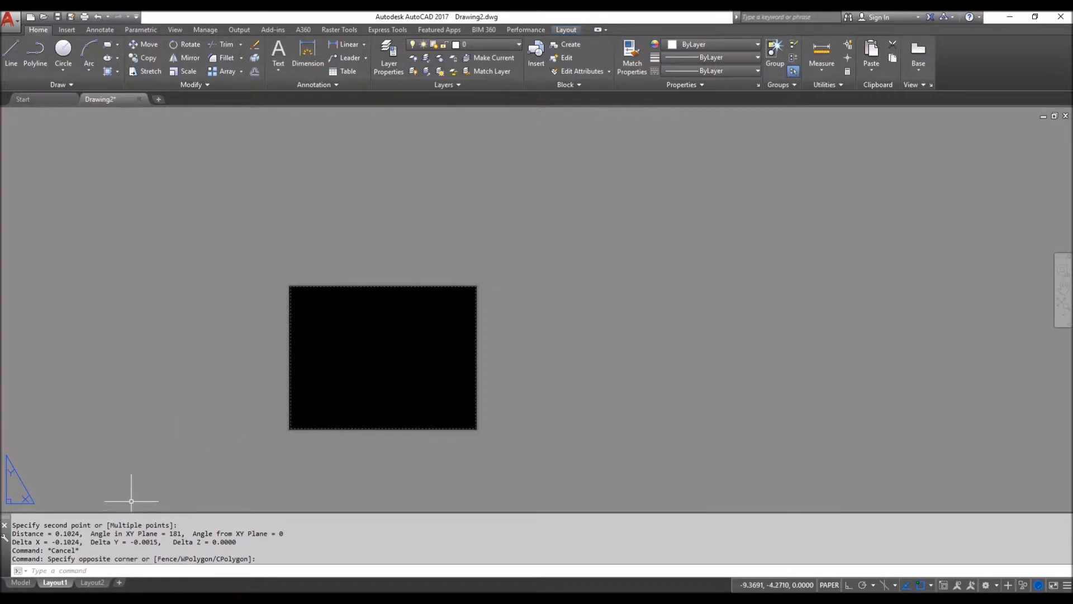
pyautogui.doubleClick(357, 375)
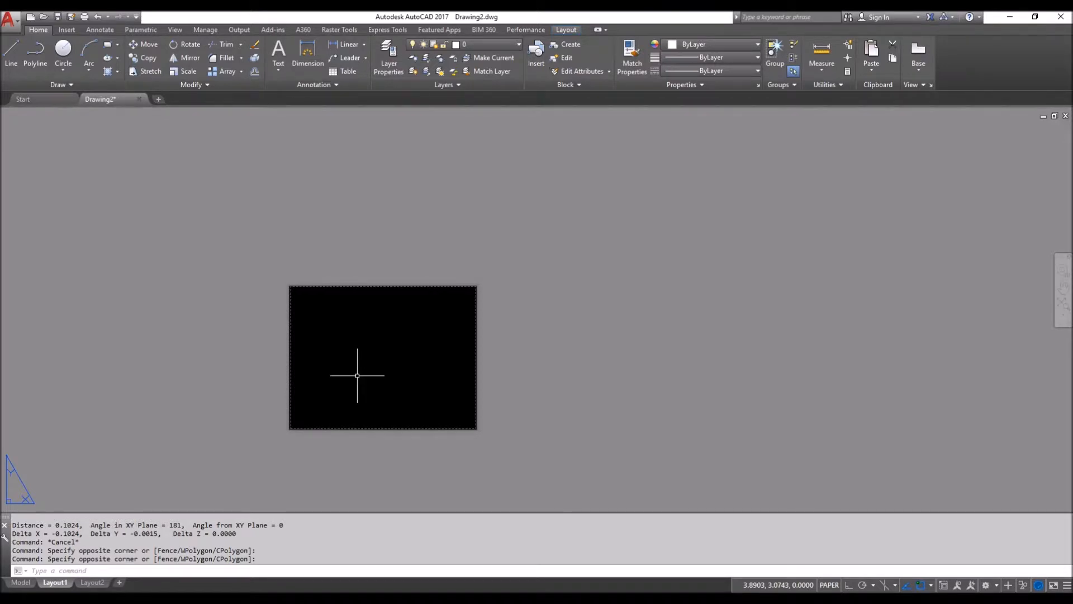
# - Open the printable-area settings of the ANSI expand A (8.50 x 11.00 Inches) paper size in the plot's DWG To PDF.pc3 plotter configuration
pyautogui.hotkey('ctrl', 'p')
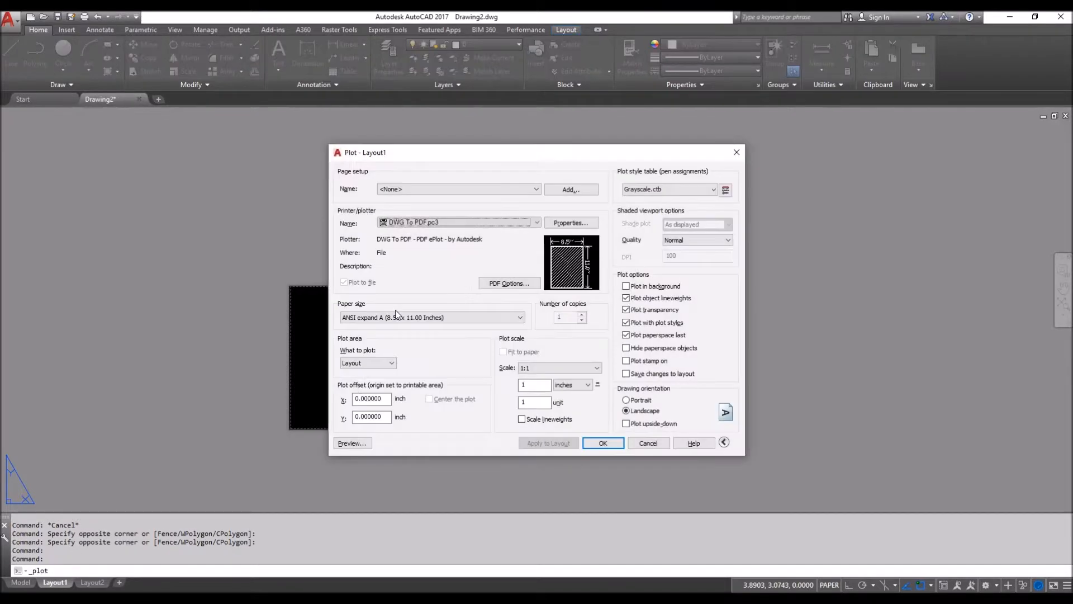
pyautogui.click(578, 224)
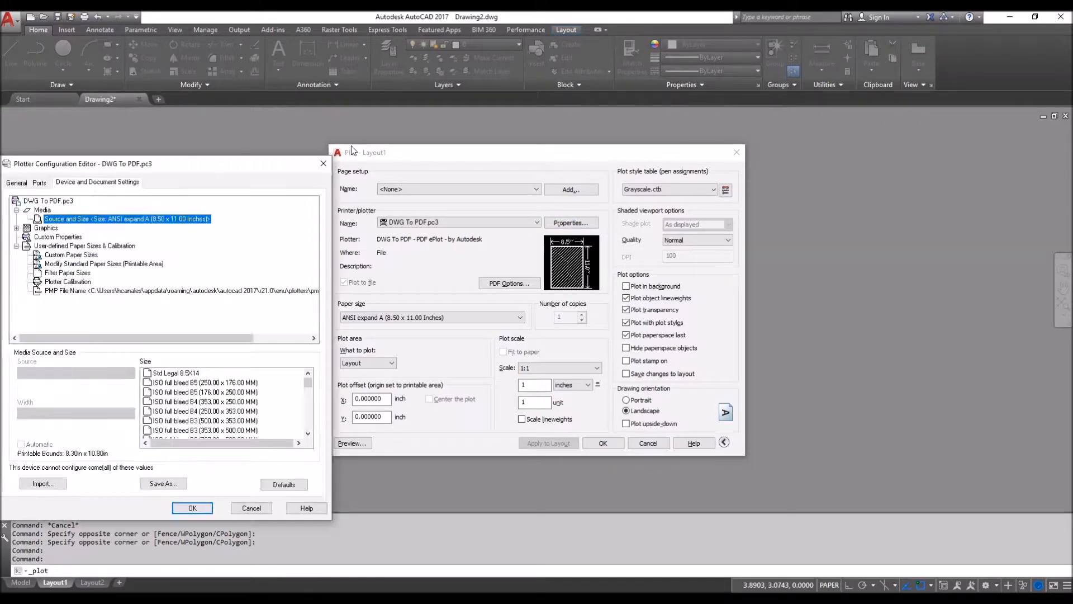
pyautogui.moveTo(182, 165); pyautogui.dragTo(504, 104)
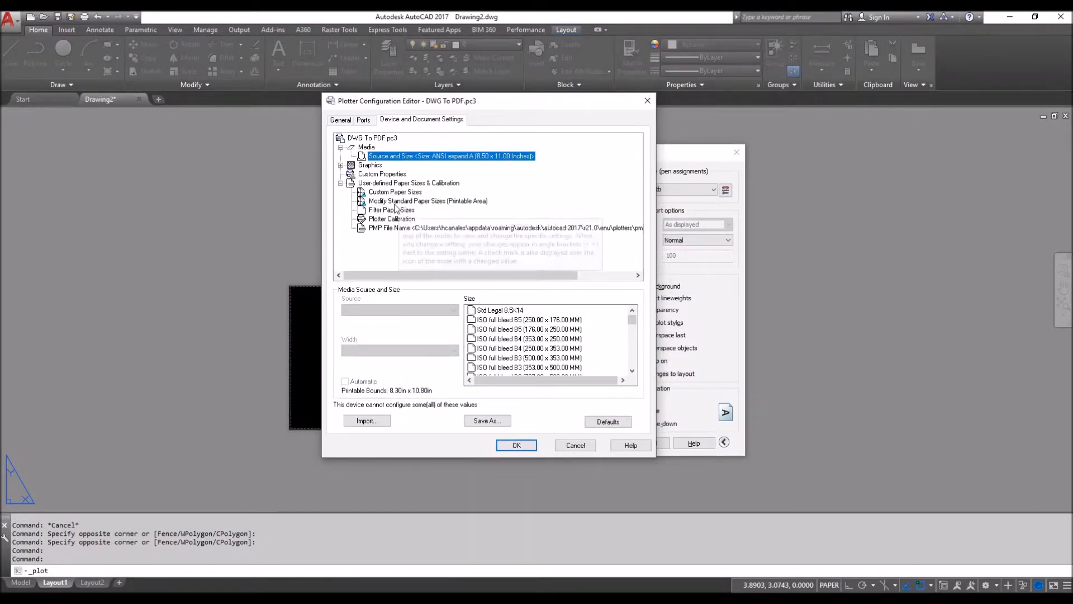
pyautogui.click(394, 202)
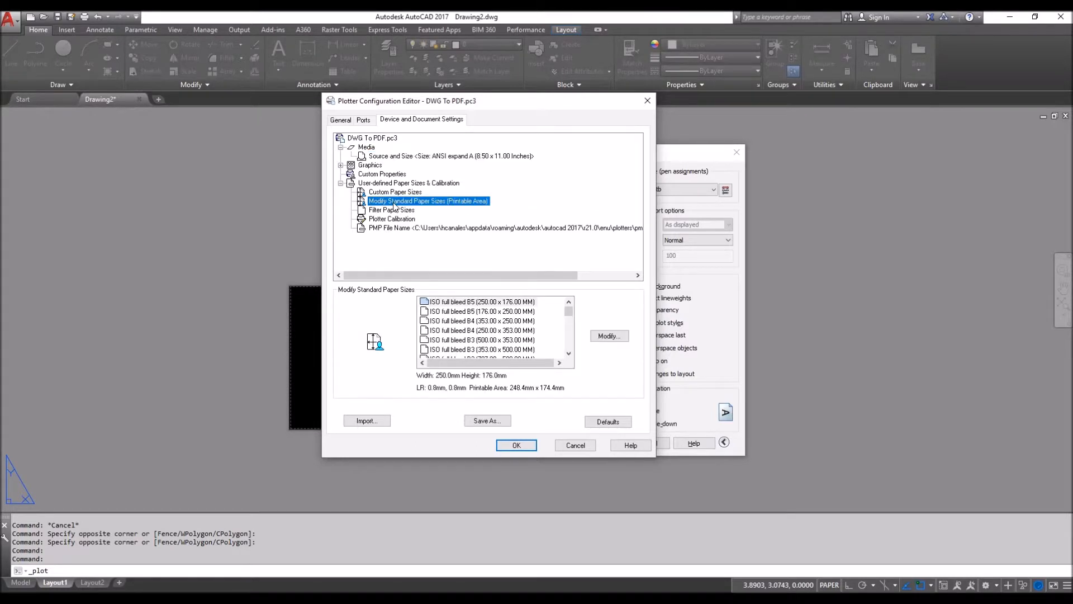
pyautogui.scroll(5, 564, 327)
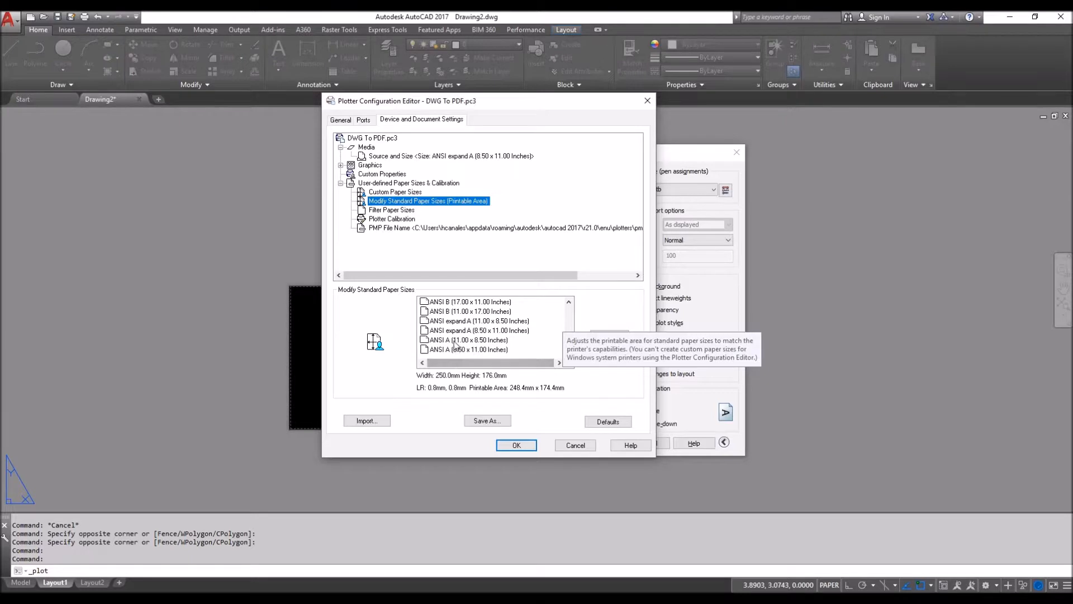
pyautogui.click(456, 331)
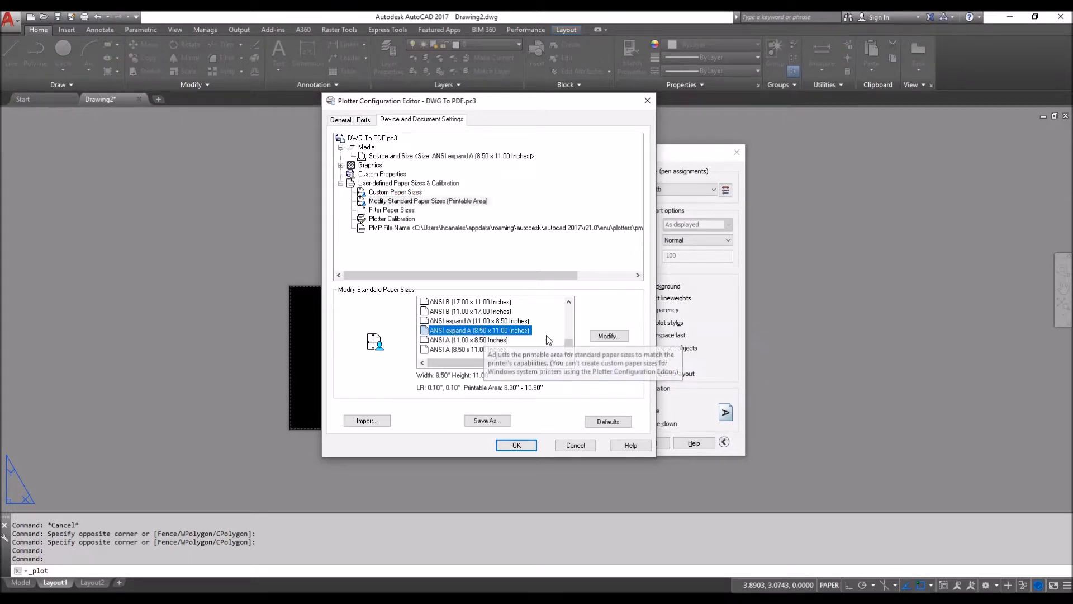
pyautogui.click(607, 336)
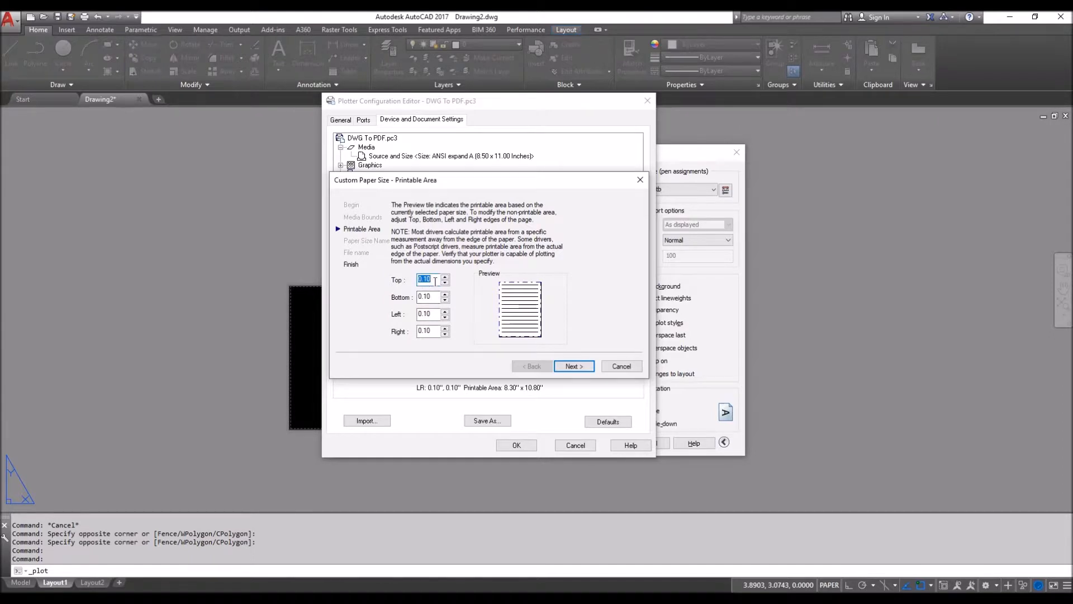
# - Review the paper size's printable-area margins, finish the wizard, accept the plotter configuration and cancel the plot
pyautogui.click(431, 297)
pyautogui.click(437, 313)
pyautogui.click(587, 372)
pyautogui.click(586, 369)
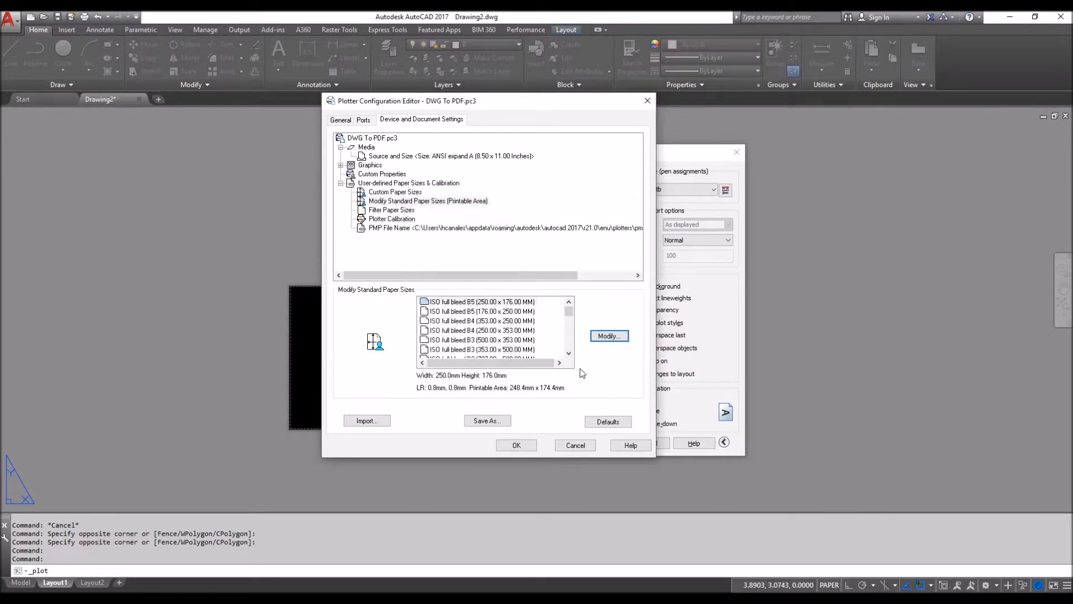
pyautogui.click(508, 447)
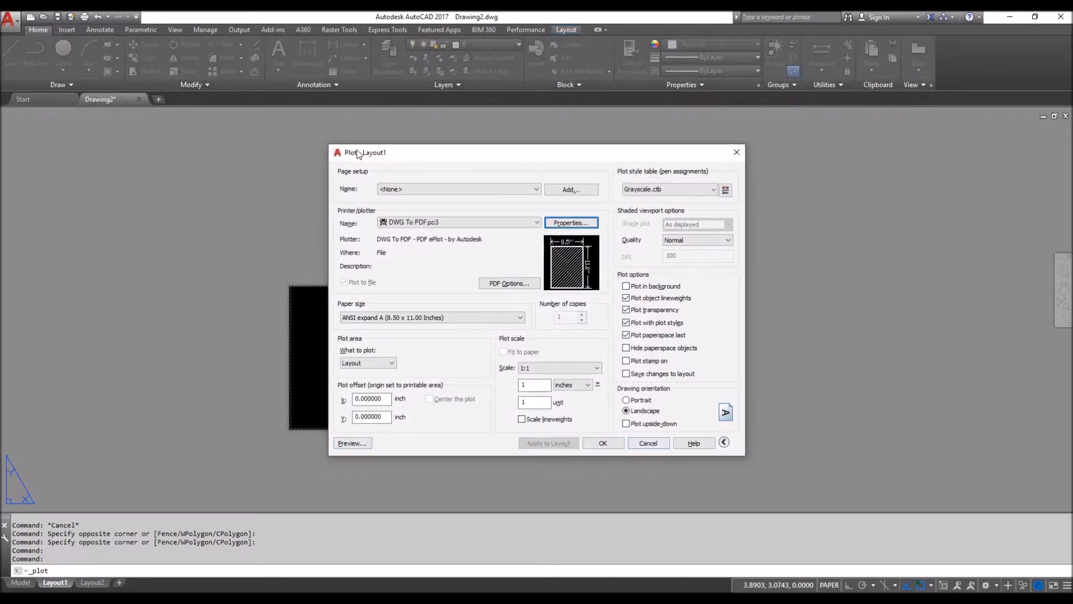
pyautogui.click(642, 446)
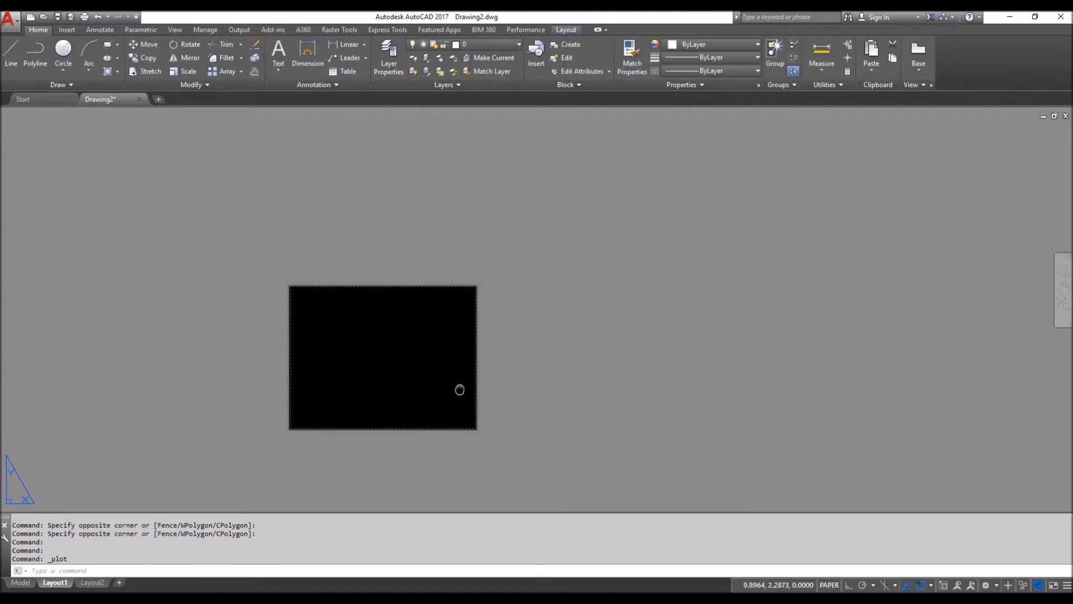
# - Fit the sheet in the view and rename Layout1 as 8.5x11-H
pyautogui.middleClick(455, 404)
pyautogui.middleClick(455, 404)
pyautogui.rightClick(46, 585)
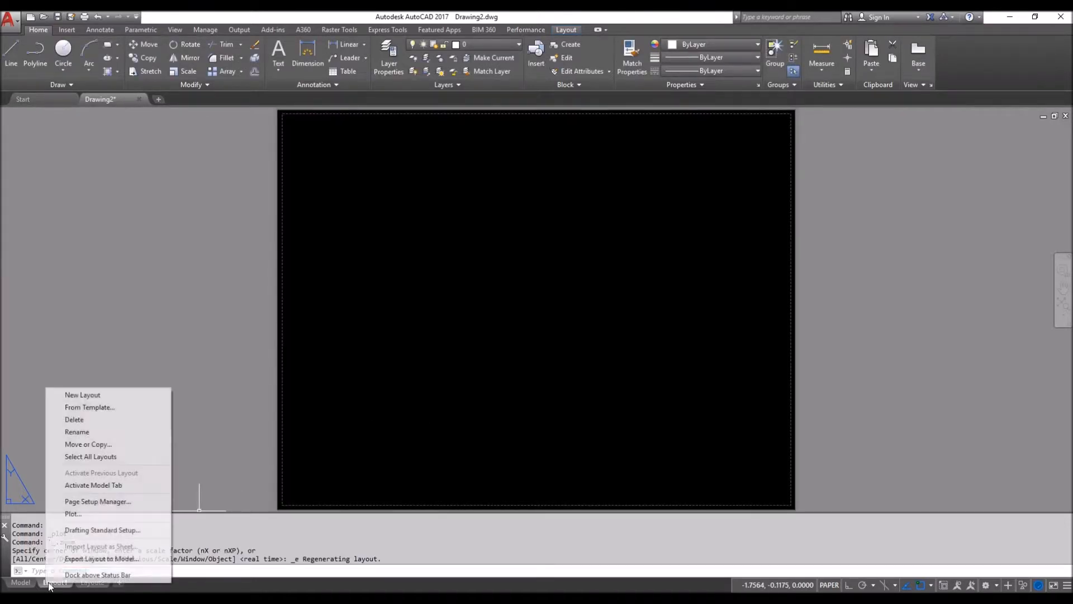
pyautogui.click(72, 432)
pyautogui.write('8x')
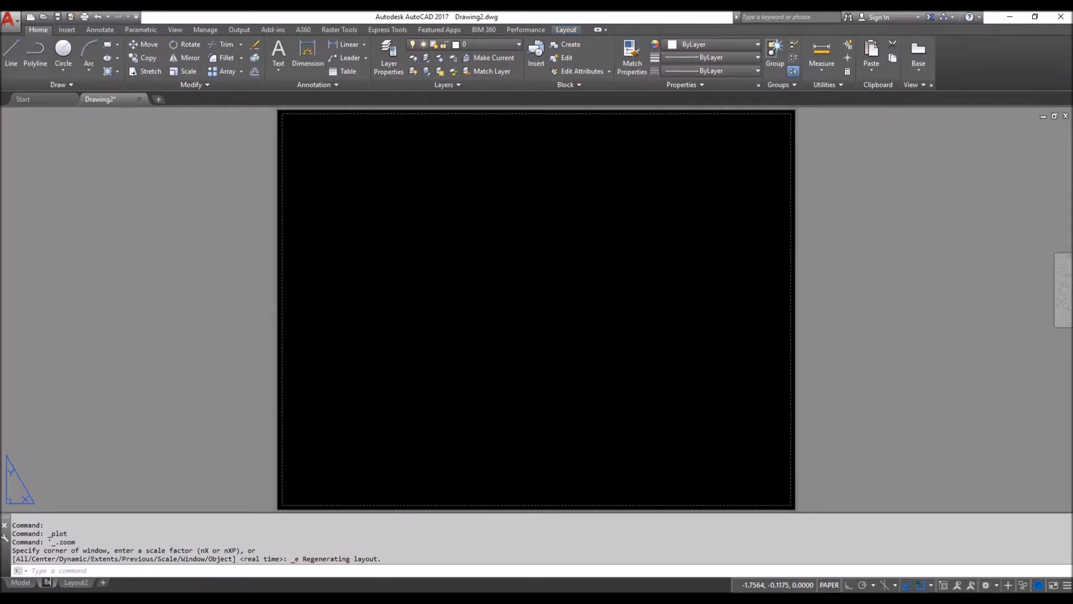
pyautogui.press('BackSpace')
pyautogui.write('.5x11-H')
pyautogui.press('Return')
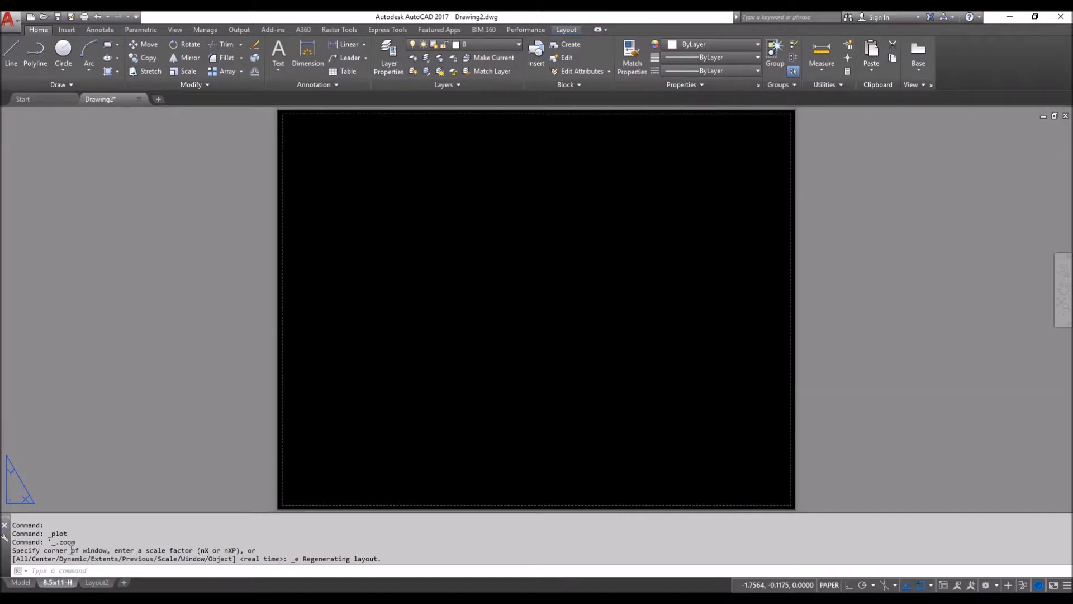
# - Switch to Layout2 and modify its page setup to use the DWG To PDF.pc3 plotter
pyautogui.rightClick(89, 583)
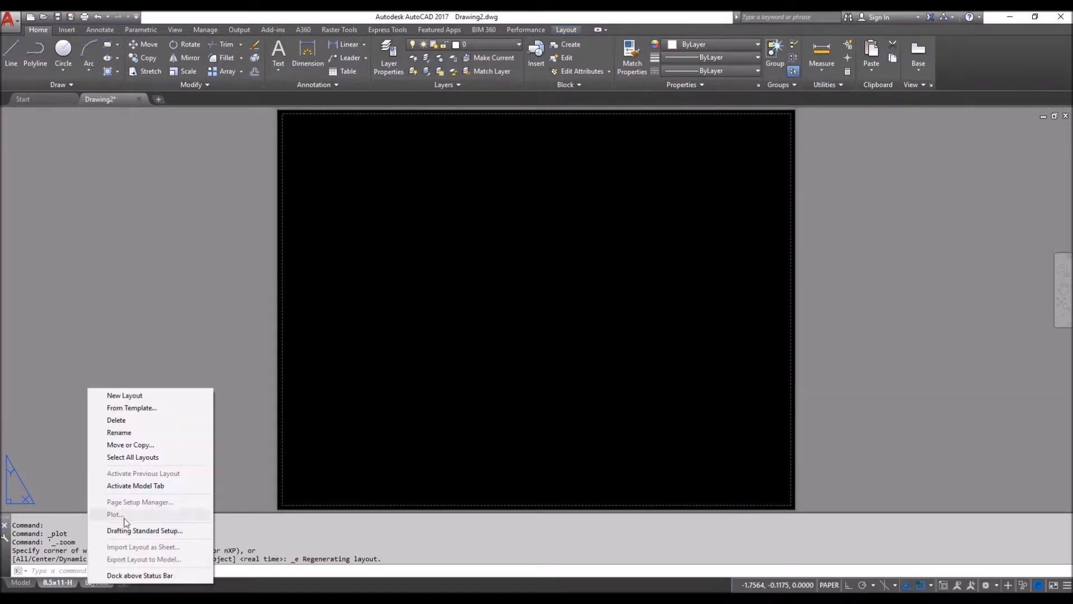
pyautogui.click(89, 584)
pyautogui.click(99, 582)
pyautogui.rightClick(99, 581)
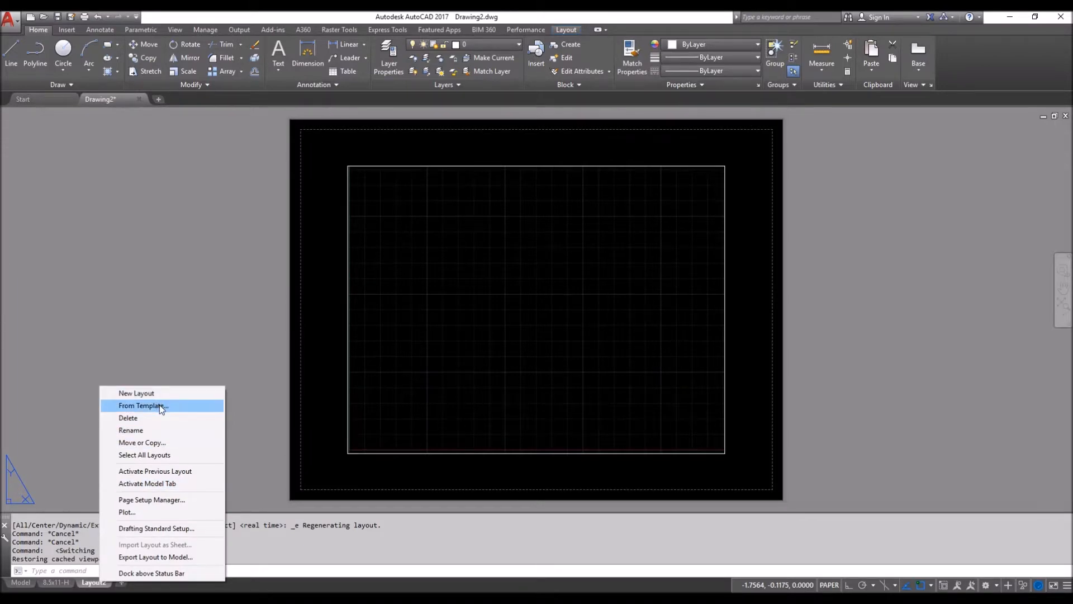
pyautogui.click(149, 500)
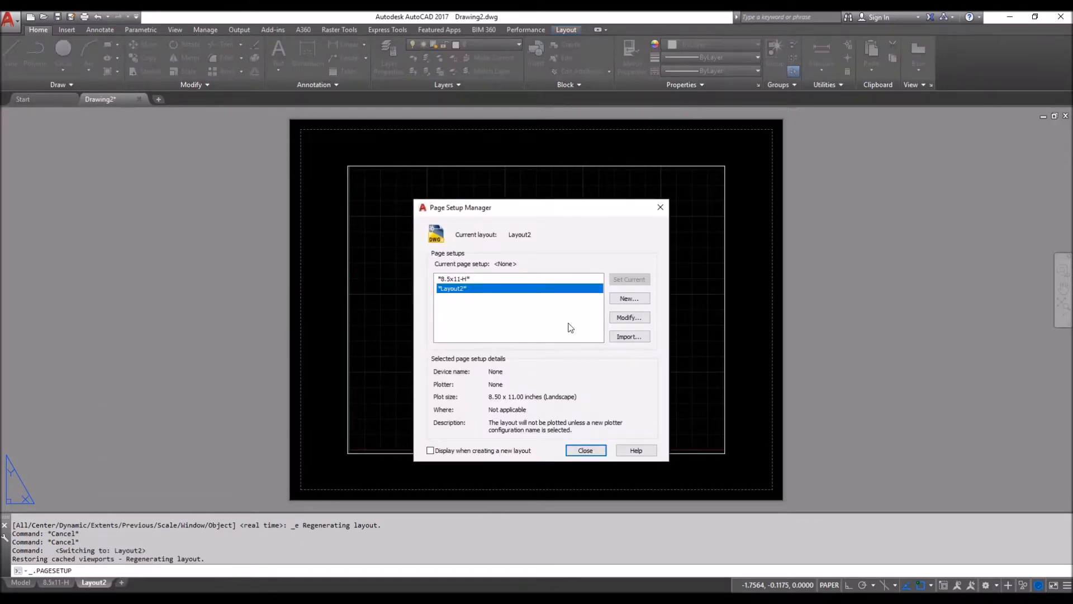
pyautogui.click(621, 318)
pyautogui.click(458, 255)
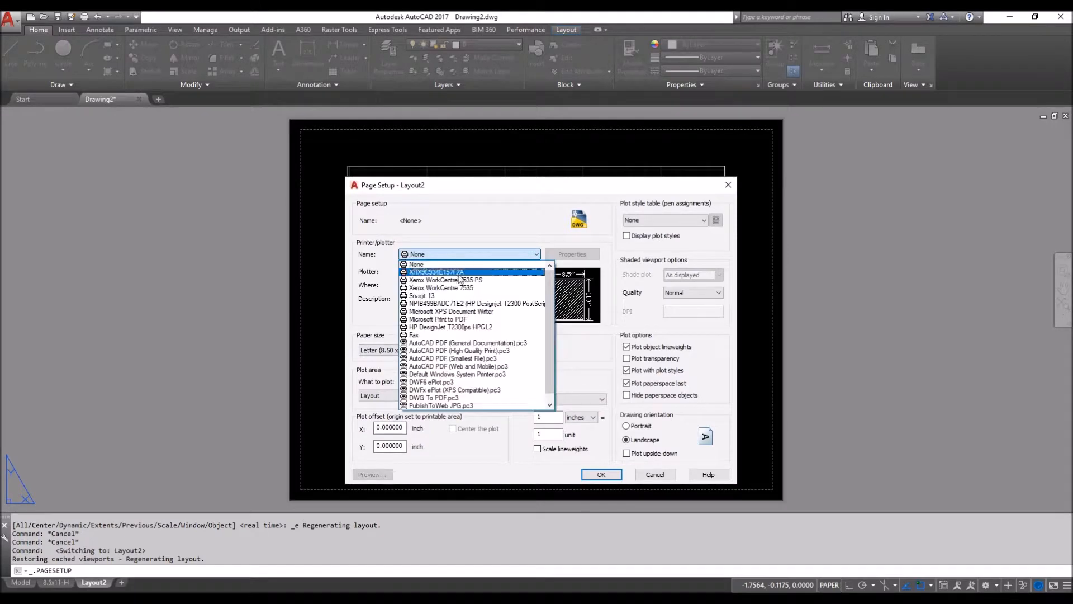
pyautogui.click(456, 398)
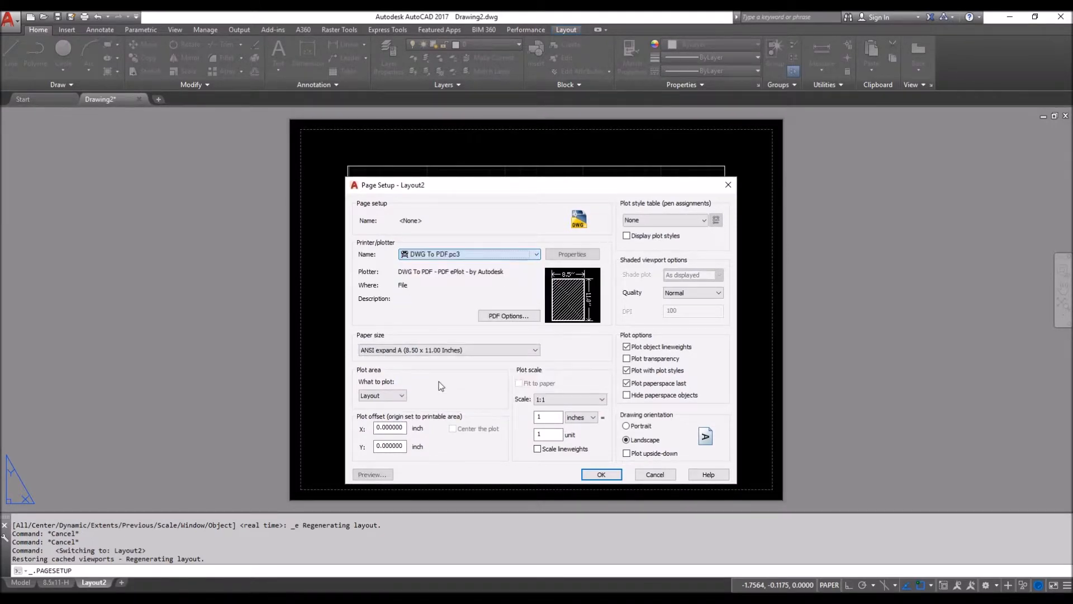
# - Set the Layout2 paper size to ANSI B (11.00 x 17.00 Inches) and keep the plot area as Layout
pyautogui.click(430, 350)
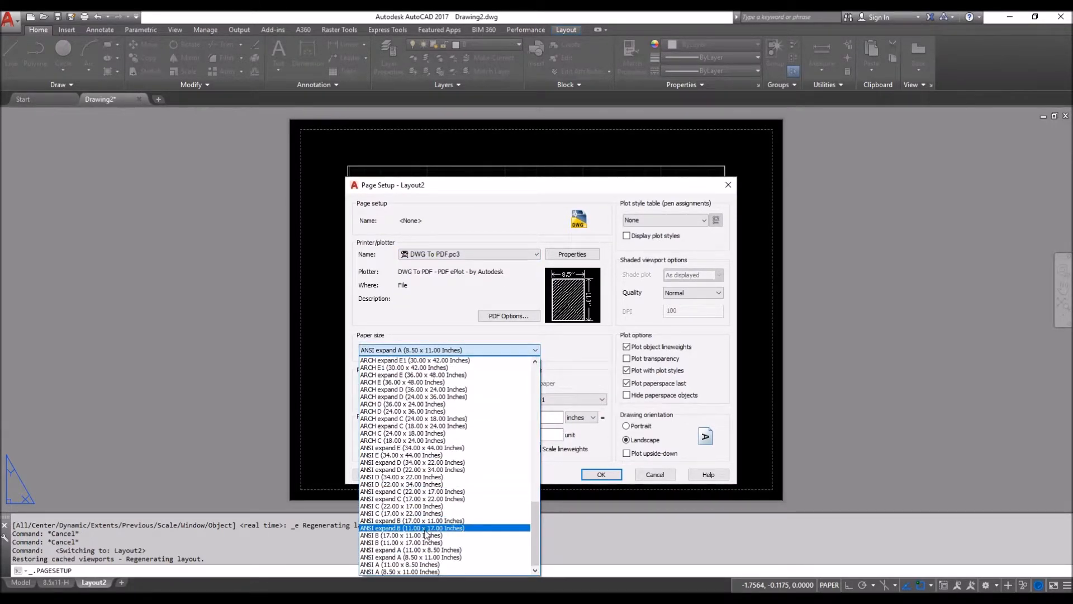
pyautogui.click(396, 542)
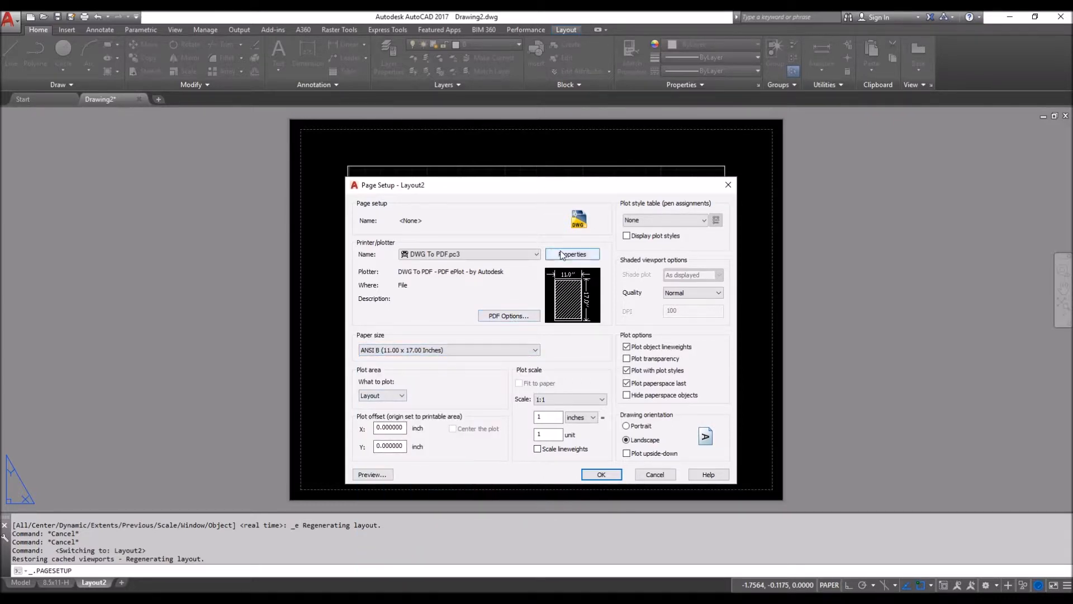
pyautogui.click(385, 396)
pyautogui.click(385, 395)
# - Assign the monochrome.ctb plot style table to Layout2, enable plot transparency and set the drawing orientation to Portrait
pyautogui.click(683, 215)
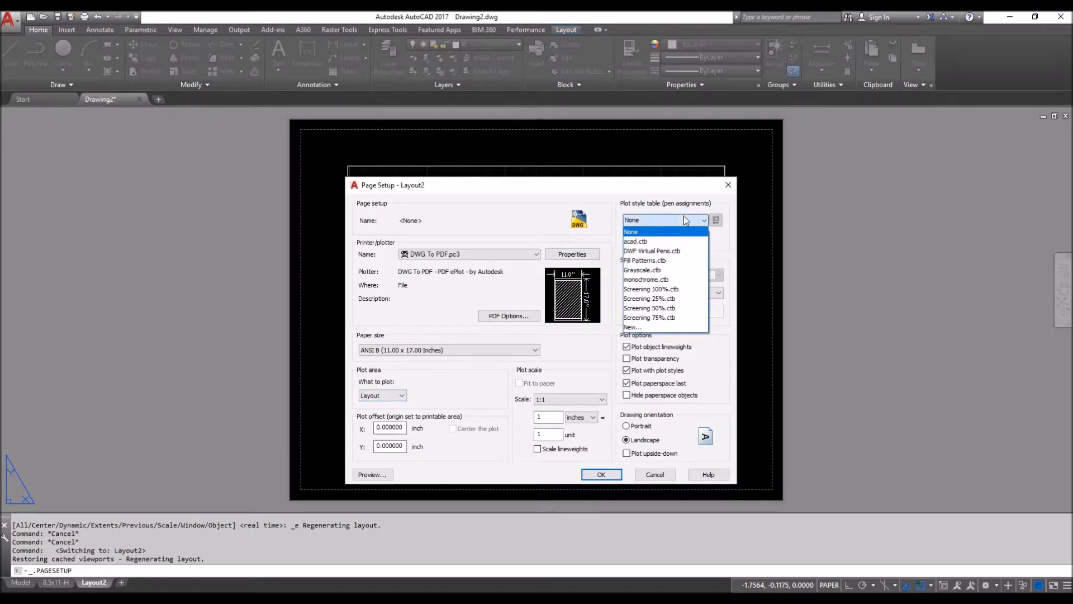
pyautogui.click(664, 281)
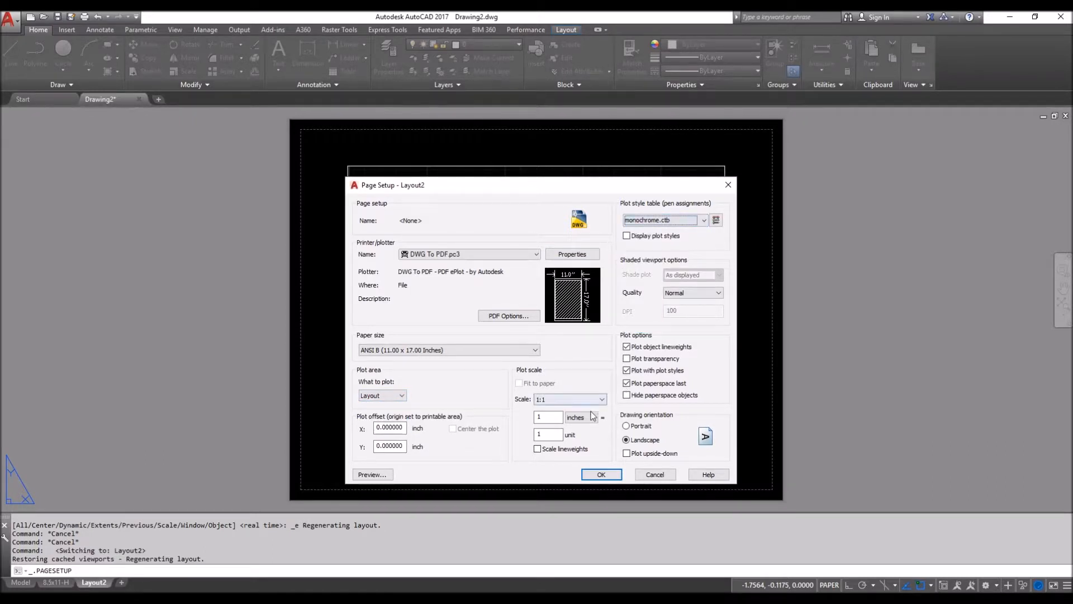
pyautogui.click(627, 359)
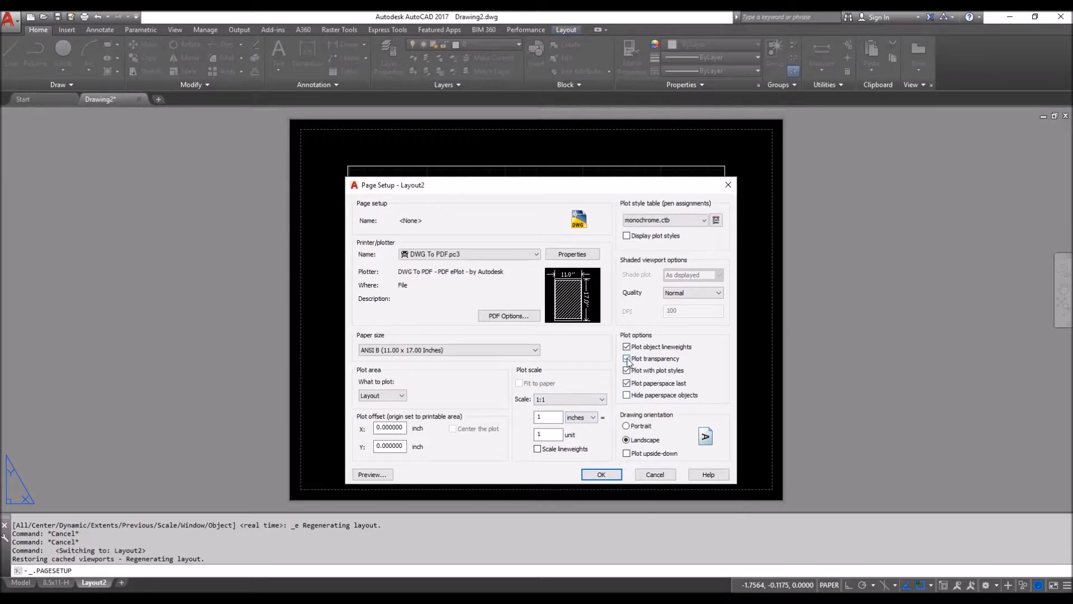
pyautogui.click(626, 426)
# - Open the DWG To PDF.pc3 plotter properties and start modifying the printable area of the ANSI B (11.00 x 17.00 Inches) paper size
pyautogui.click(571, 254)
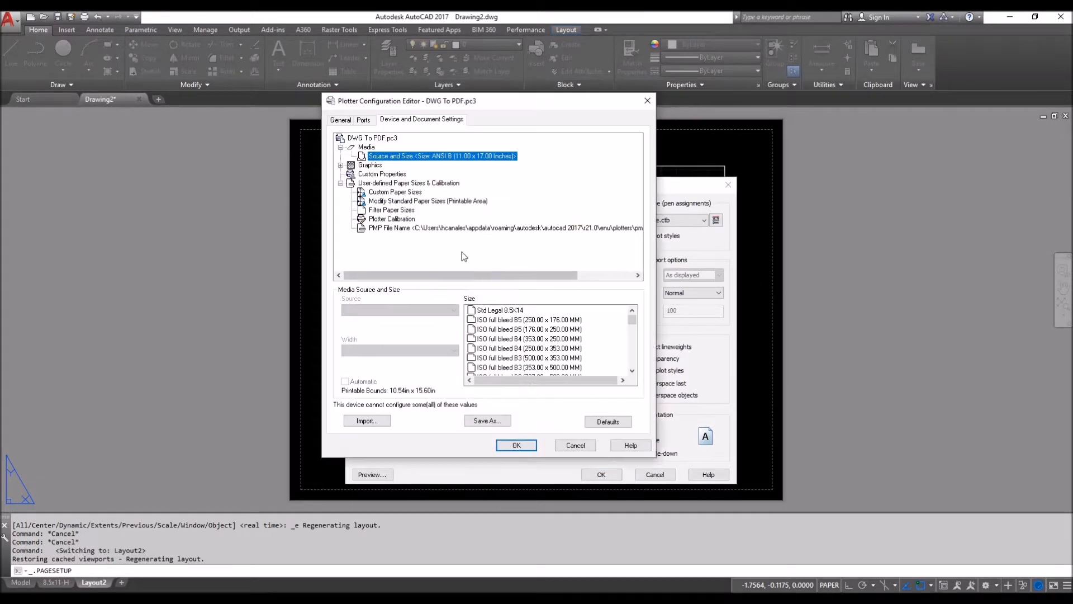
pyautogui.click(397, 201)
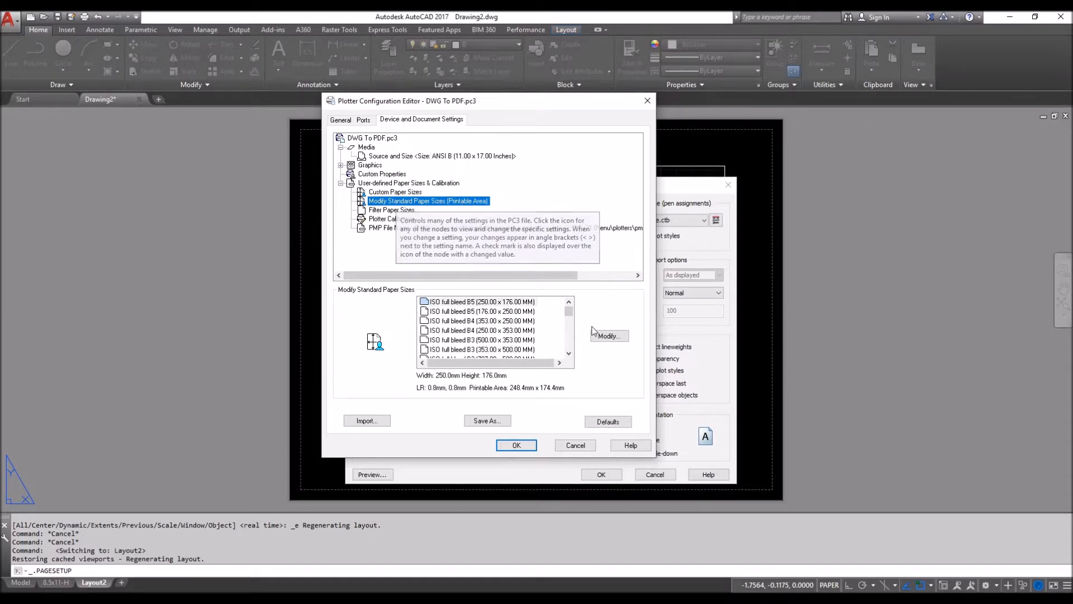
pyautogui.moveTo(569, 312); pyautogui.dragTo(568, 343)
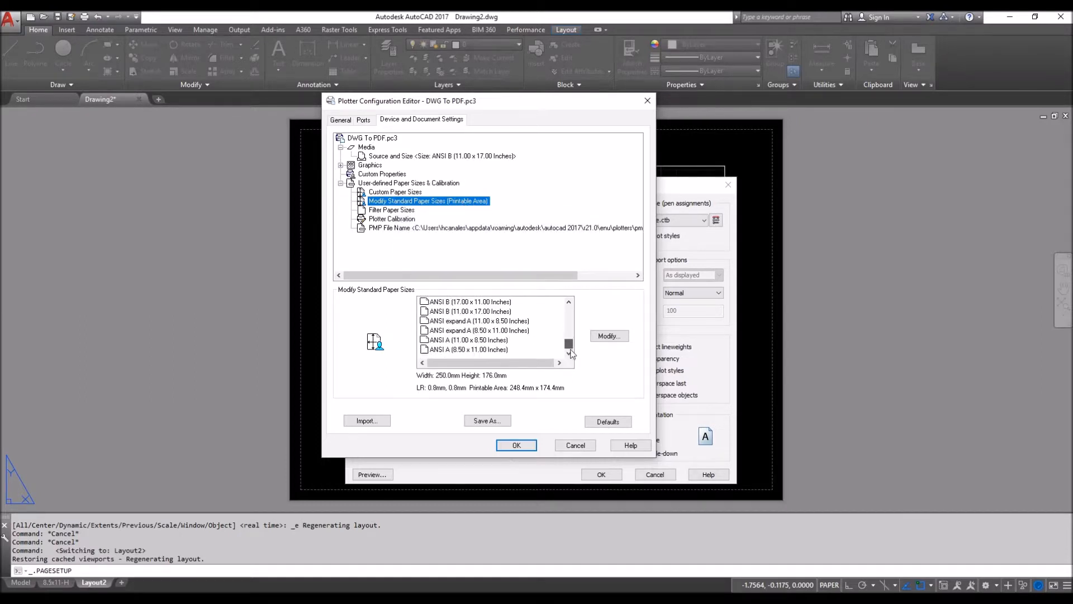
pyautogui.click(471, 313)
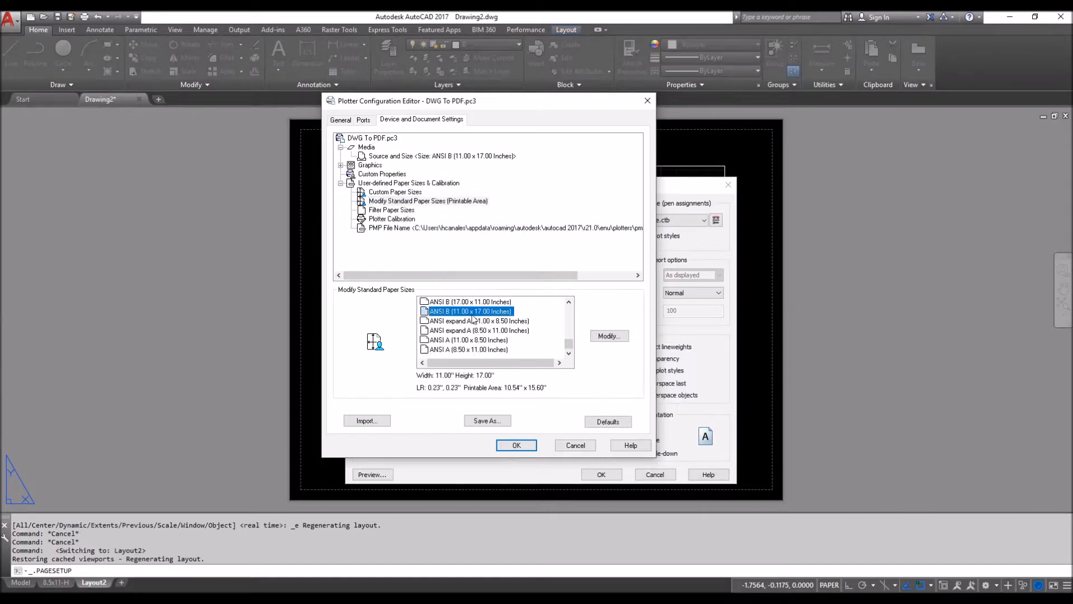
pyautogui.click(569, 302)
pyautogui.click(607, 336)
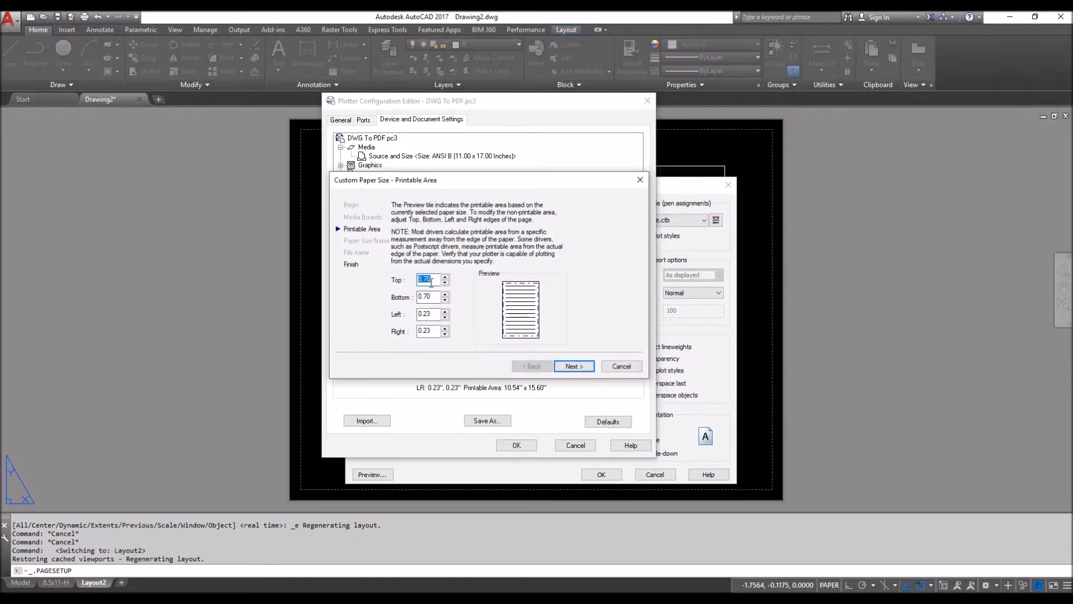
# - Set the top, bottom, left and right printable area margins to 0.1 and finish the paper size modification
pyautogui.click(439, 279)
pyautogui.press('BackSpace')
pyautogui.press('BackSpace')
pyautogui.write('1')
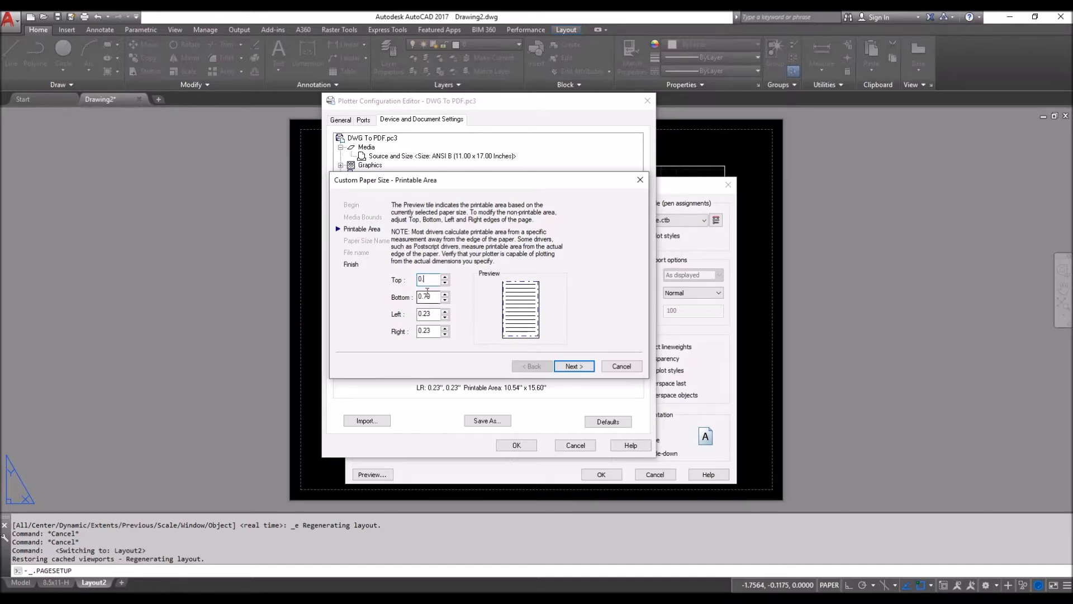
pyautogui.moveTo(426, 296); pyautogui.dragTo(432, 296)
pyautogui.write('1')
pyautogui.doubleClick(425, 314)
pyautogui.write('0.1')
pyautogui.doubleClick(425, 331)
pyautogui.write('0.1')
pyautogui.click(574, 366)
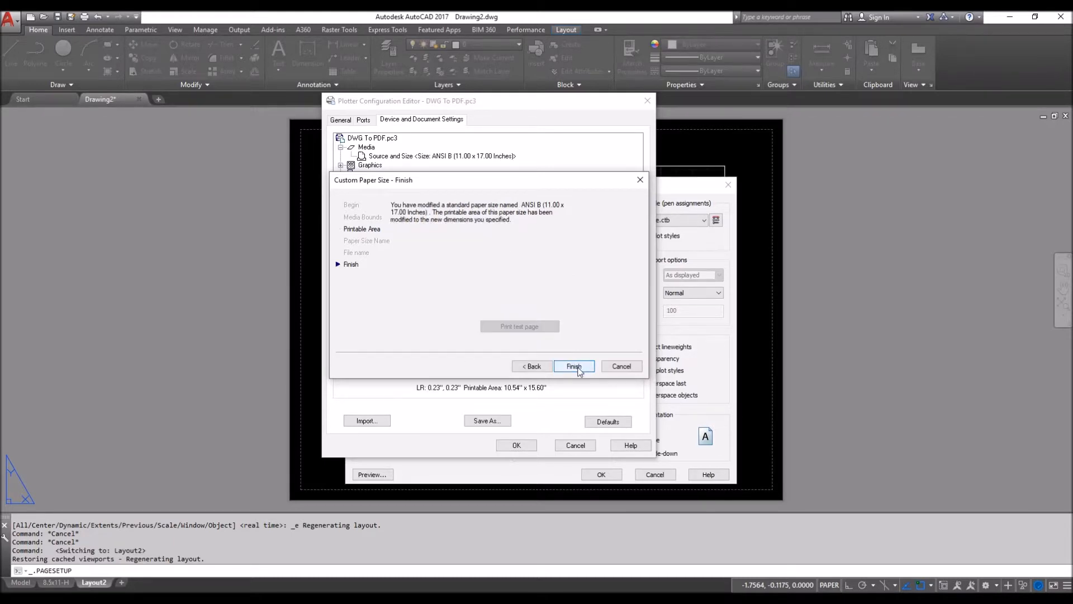
pyautogui.click(571, 367)
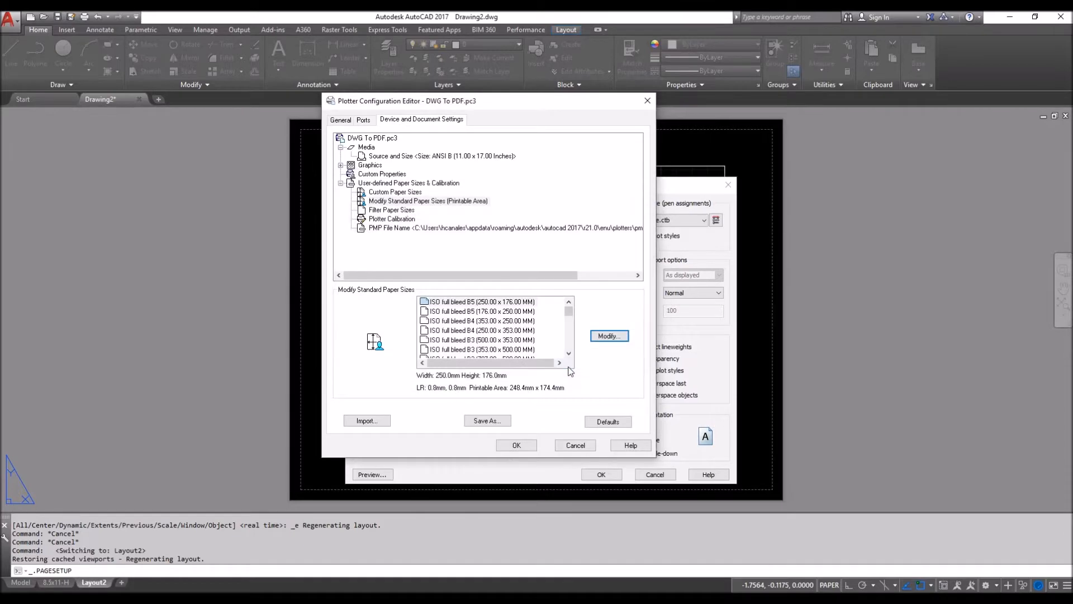
# - Save the plotter changes to the PC3 configuration file, accept the Layout2 page setup and close the Page Setup Manager
pyautogui.click(517, 444)
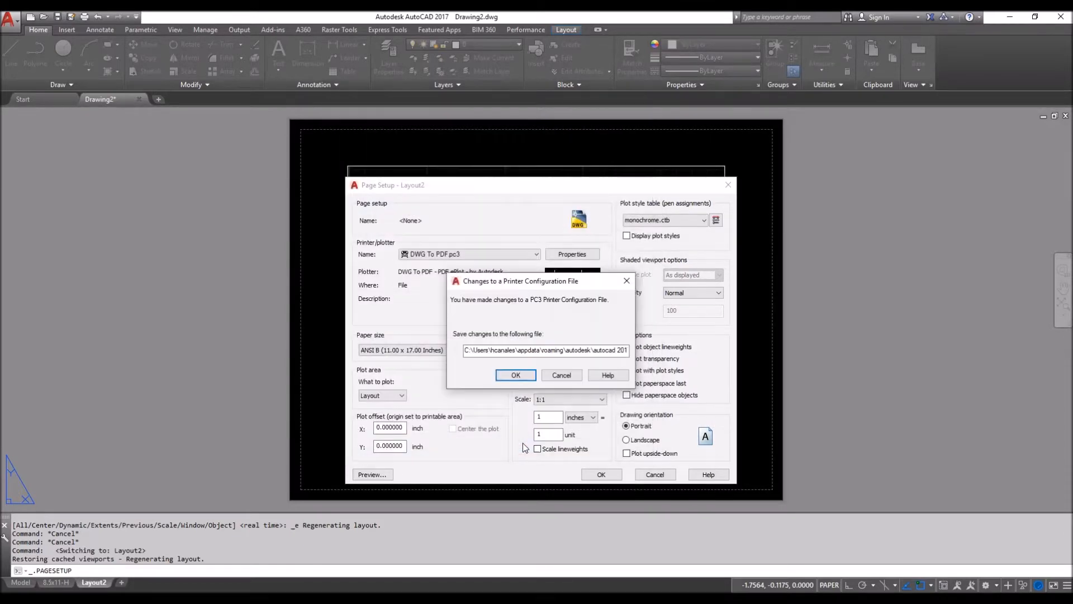
pyautogui.click(516, 375)
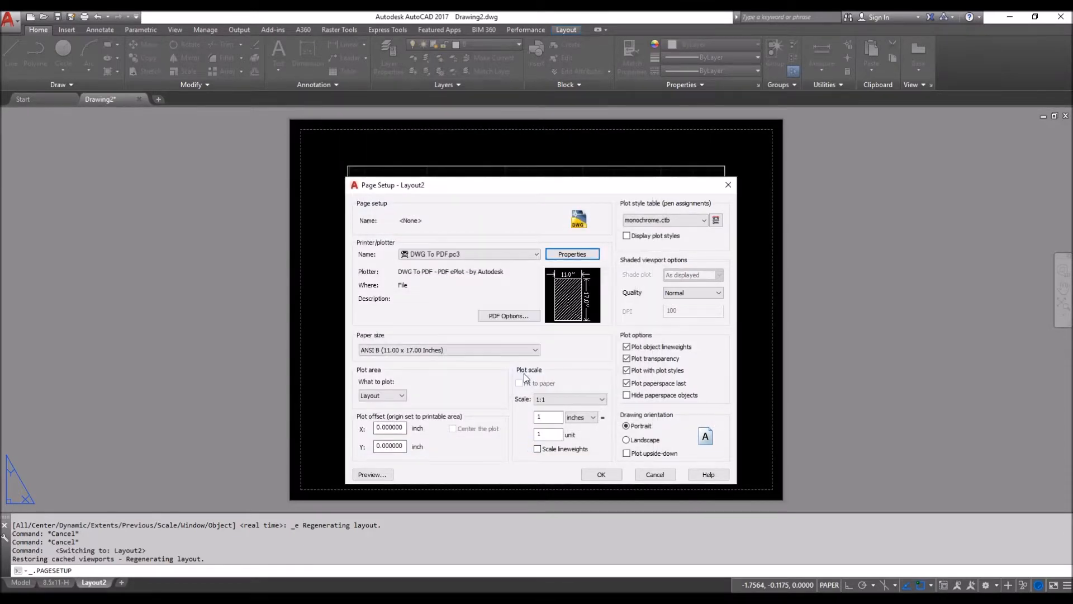
pyautogui.click(599, 475)
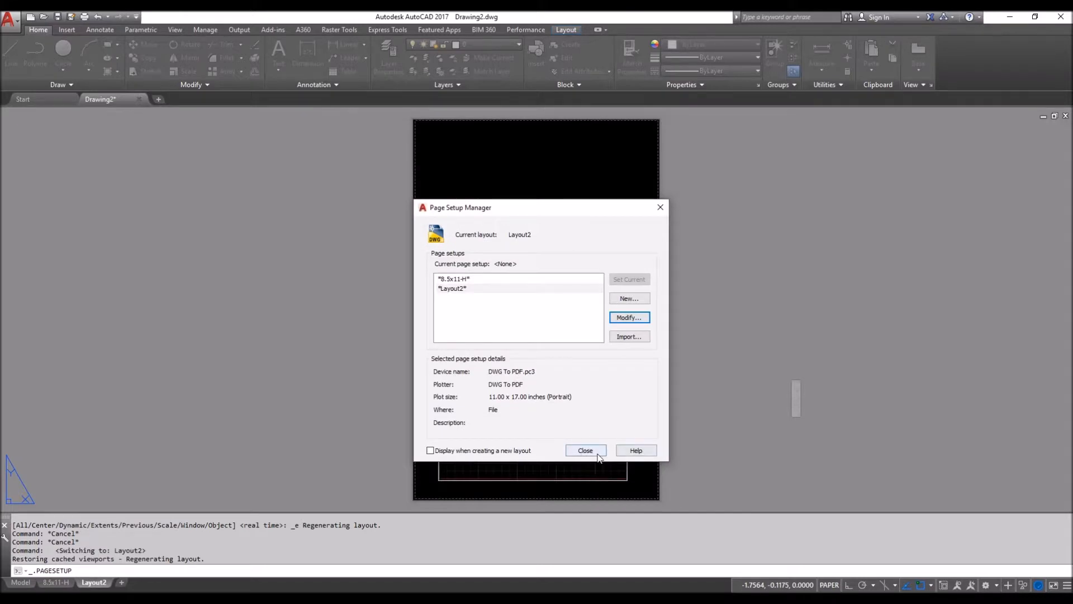
pyautogui.click(585, 454)
pyautogui.click(644, 457)
pyautogui.click(555, 390)
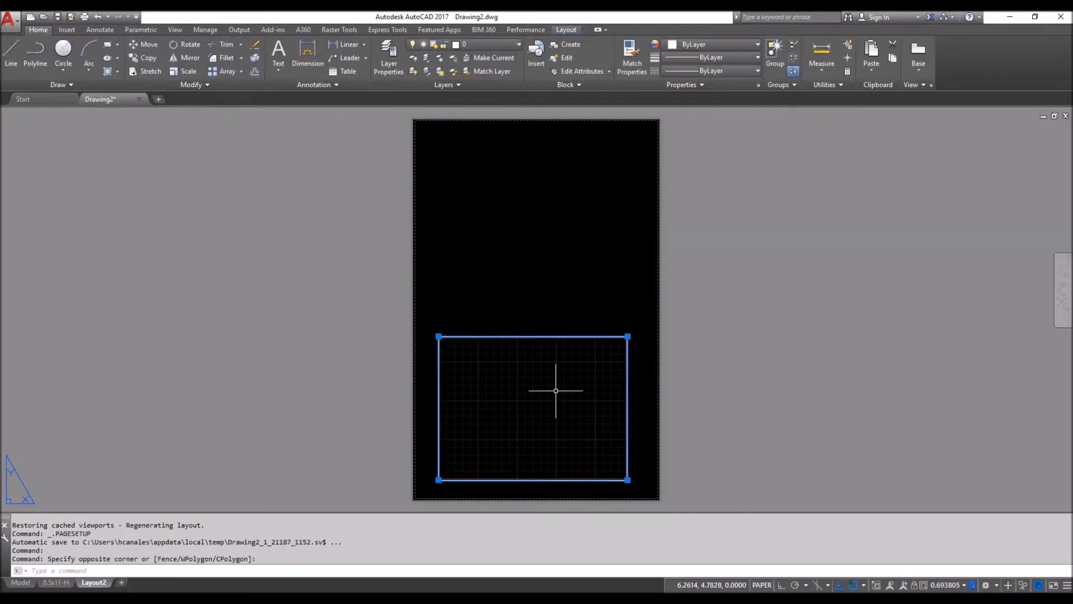
pyautogui.press('Escape')
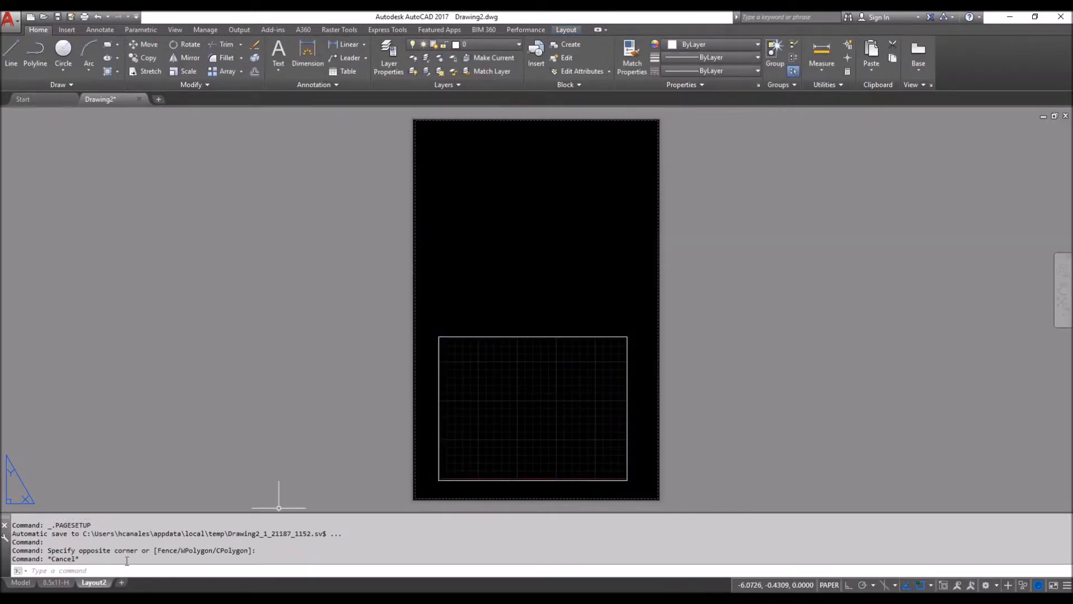
# - Check the 8.5x11-H layout, return to Layout2 and rename it as 11x17-V
pyautogui.click(56, 581)
pyautogui.moveTo(378, 409); pyautogui.dragTo(300, 324)
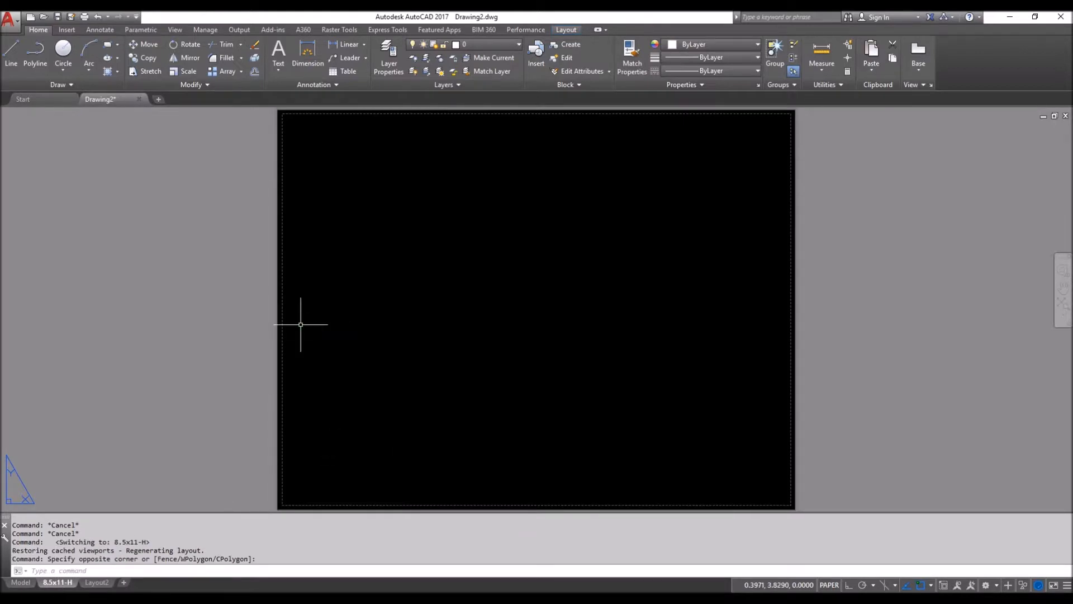
pyautogui.click(94, 582)
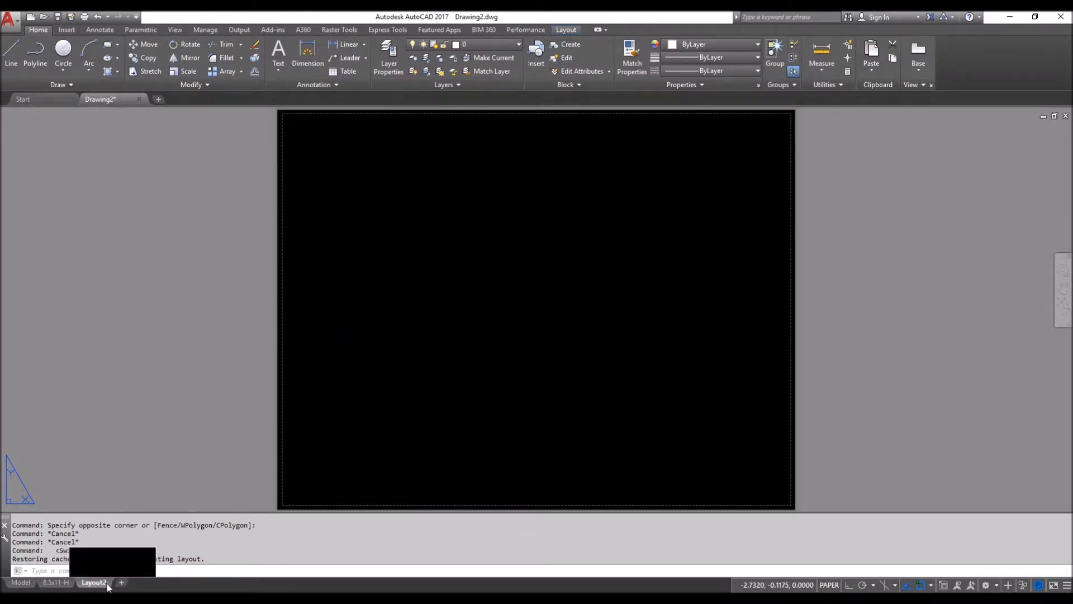
pyautogui.rightClick(107, 582)
pyautogui.click(138, 432)
pyautogui.write('11x17-v')
pyautogui.press('BackSpace')
pyautogui.write('V')
pyautogui.click(228, 407)
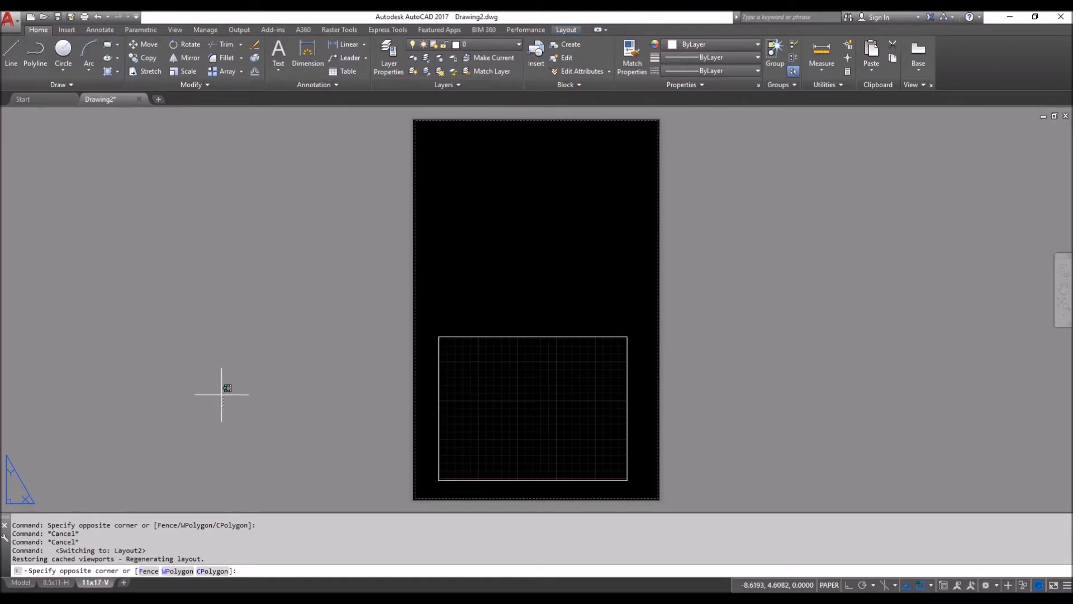
pyautogui.click(214, 350)
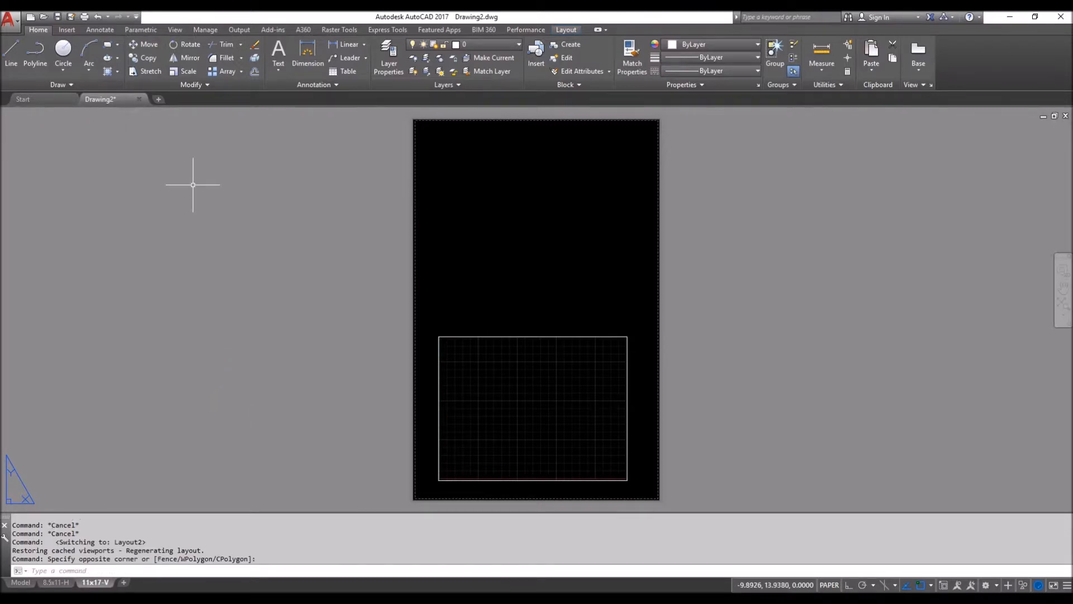
# - Save the drawing to the Desktop under the file name Sheet Sizes-CADStencil
pyautogui.hotkey('ctrl', 's')
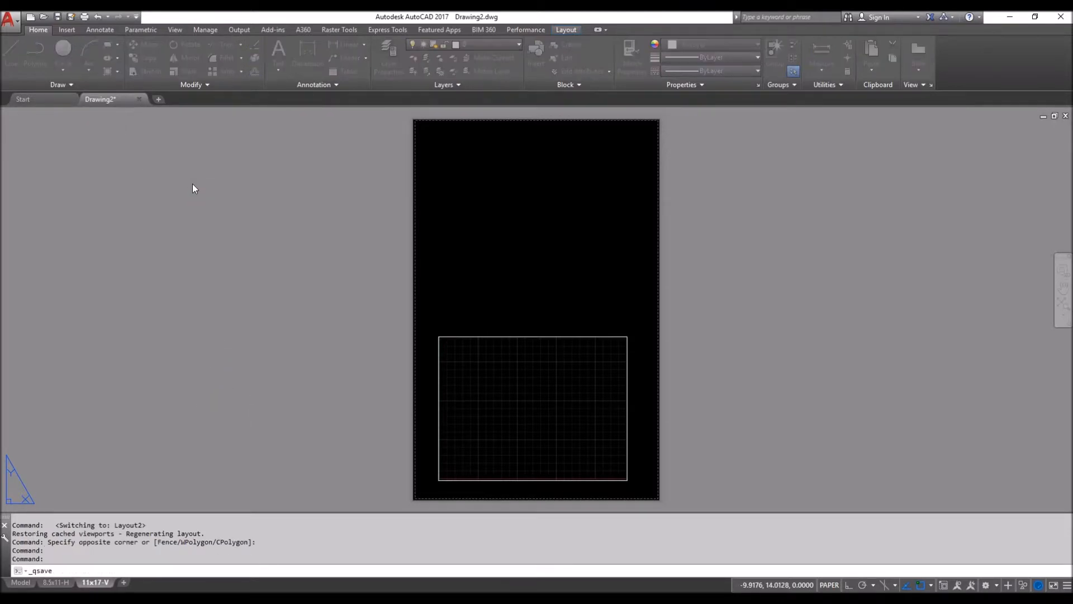
pyautogui.click(149, 190)
pyautogui.doubleClick(272, 393)
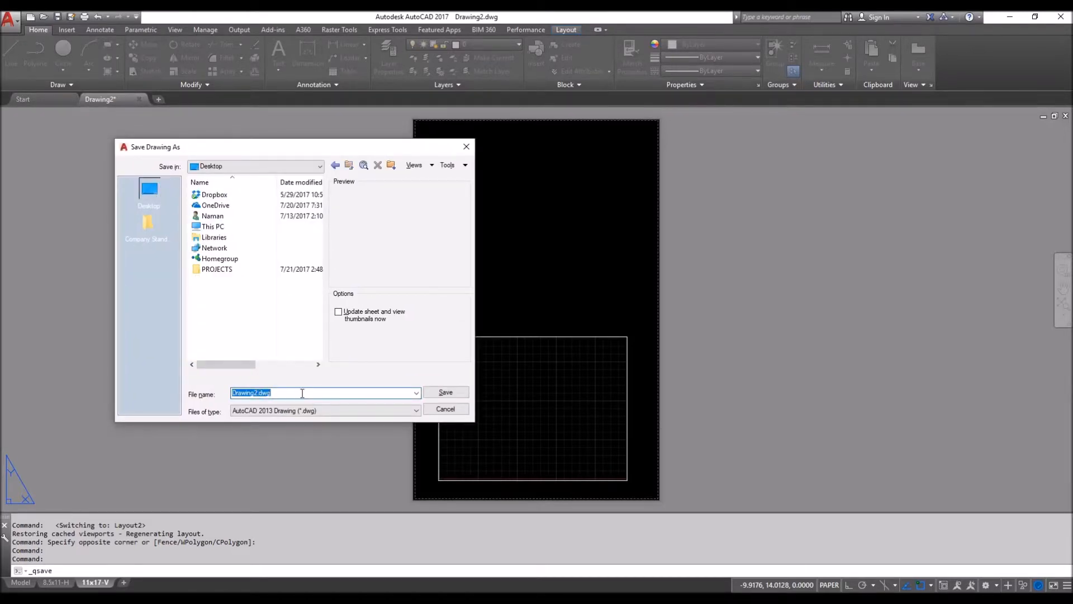
pyautogui.write('Sheed')
pyautogui.press('BackSpace')
pyautogui.write('t Sizes-CADStencil')
pyautogui.press('Return')
pyautogui.click(224, 294)
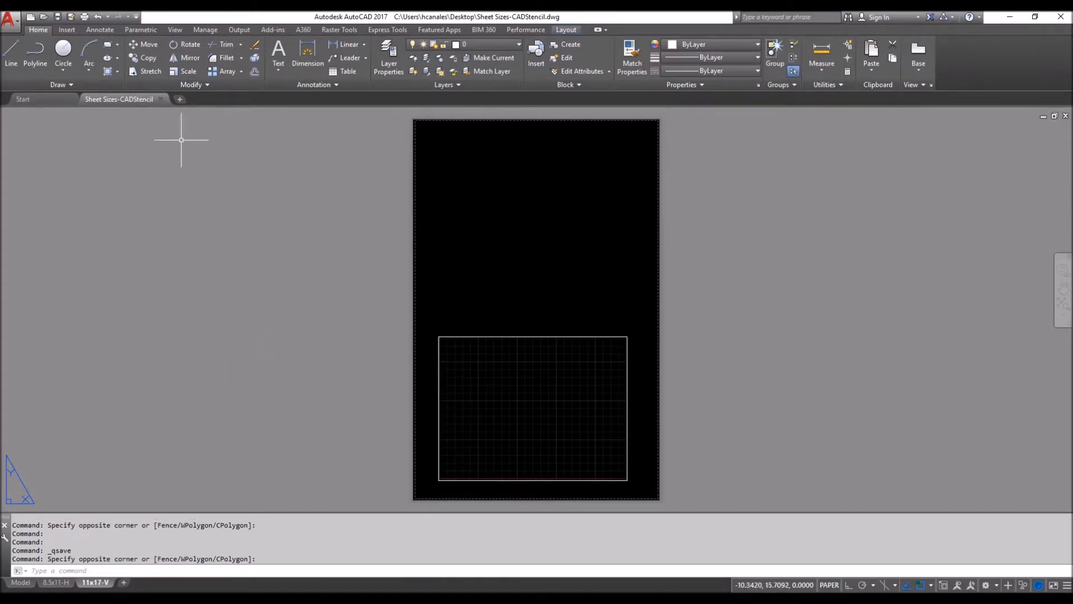
# - Close the Sheet Sizes-CADStencil drawing and start a new blank drawing
pyautogui.click(160, 99)
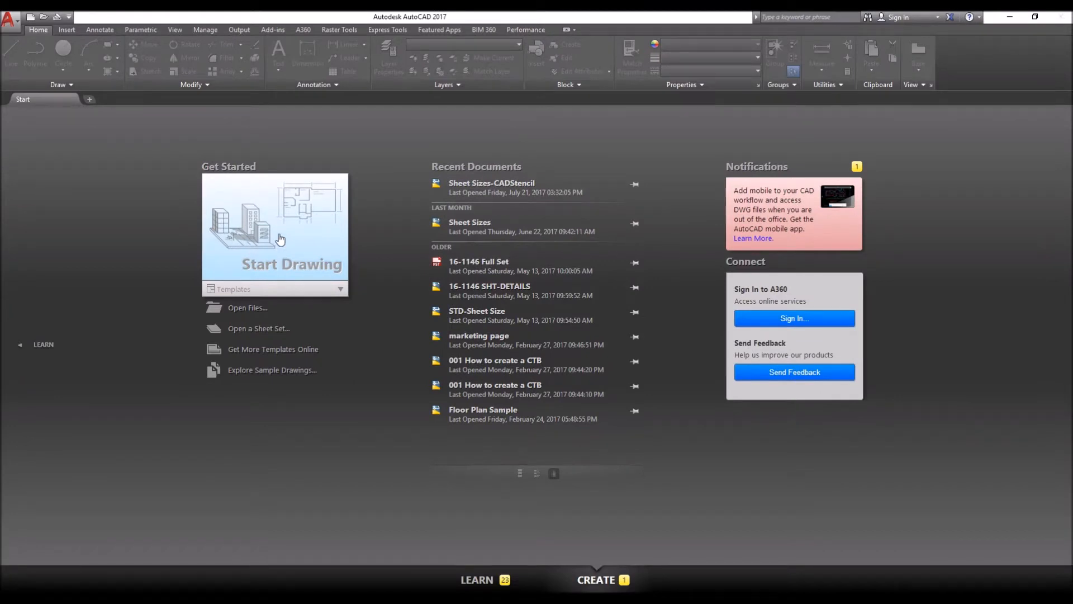
pyautogui.click(280, 240)
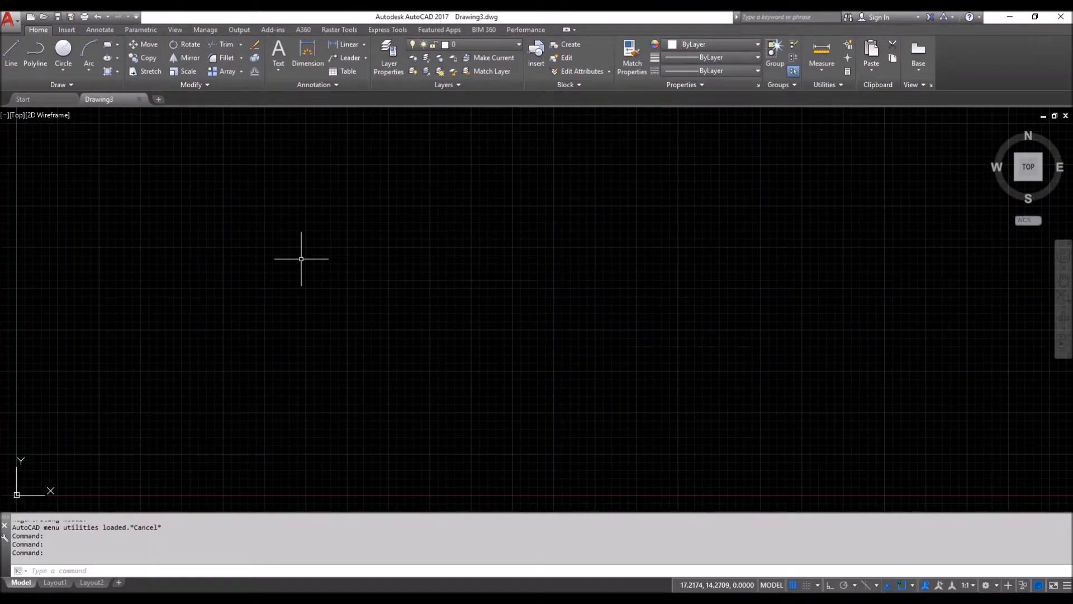
pyautogui.click(246, 300)
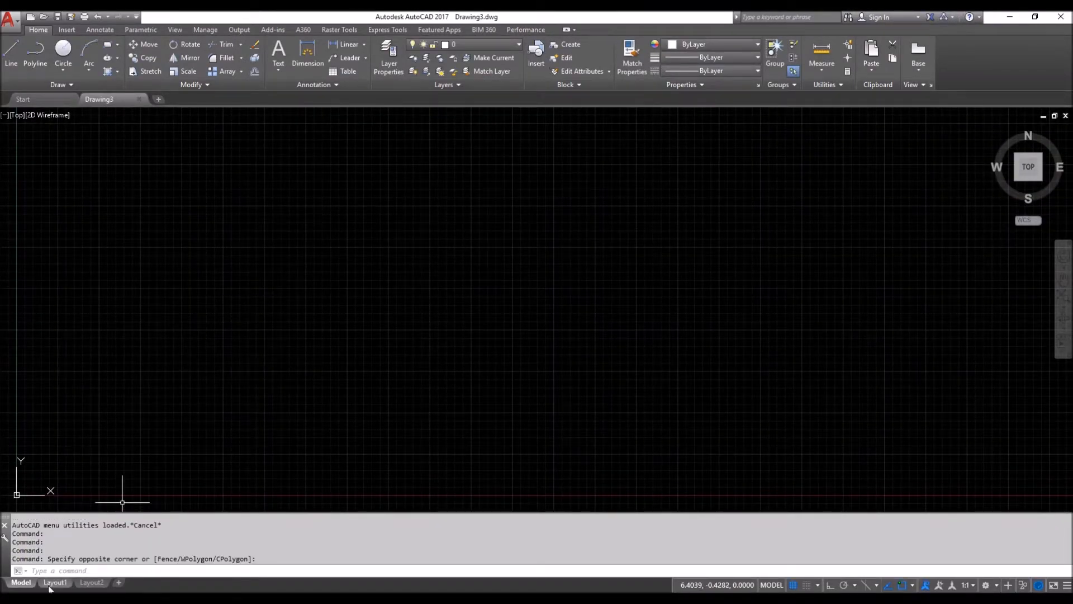
# - Insert the 11x17-V and 8.5x11-H layouts from the Desktop template file Sheet Sizes-CADStencil
pyautogui.moveTo(91, 584)
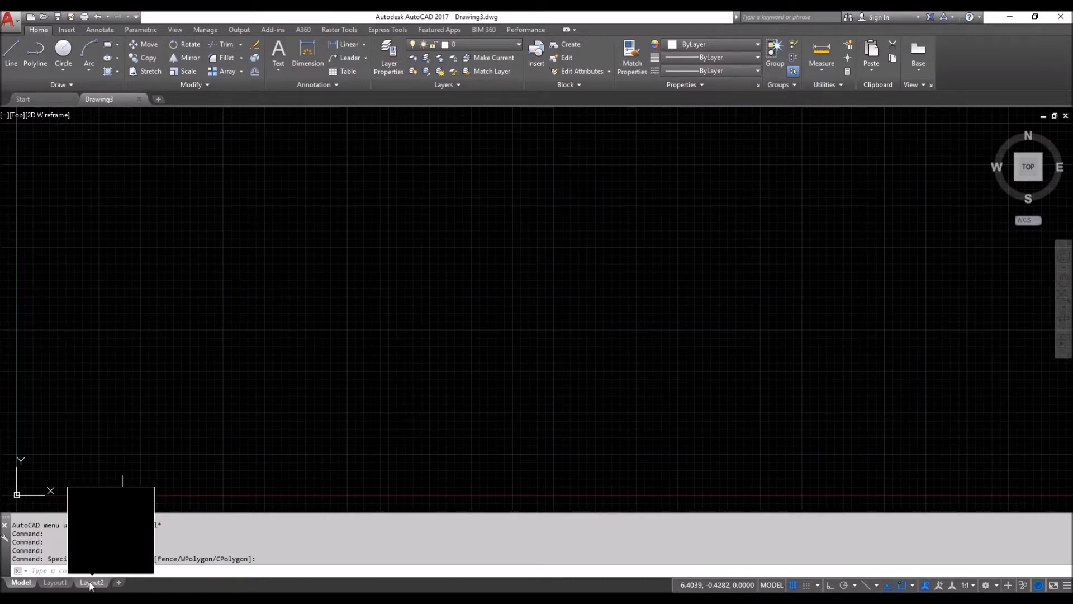
pyautogui.rightClick(91, 584)
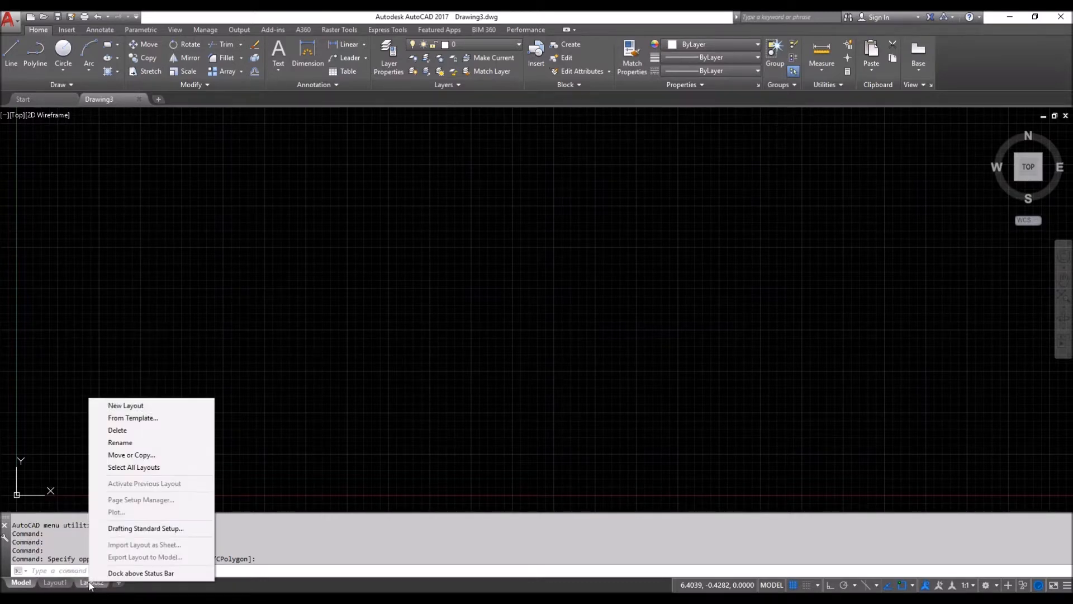
pyautogui.click(136, 418)
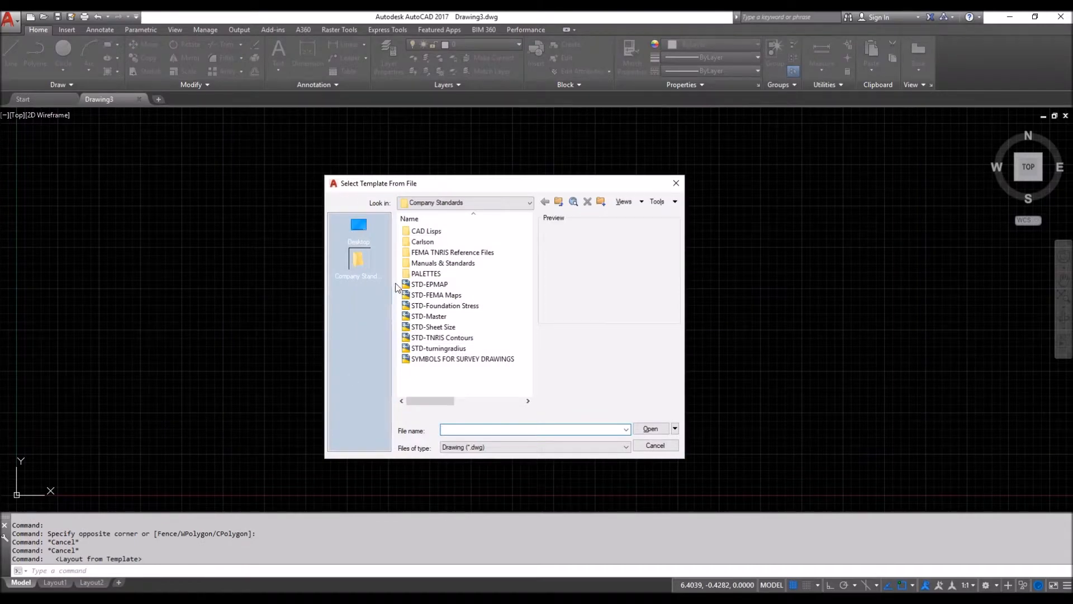
pyautogui.click(360, 228)
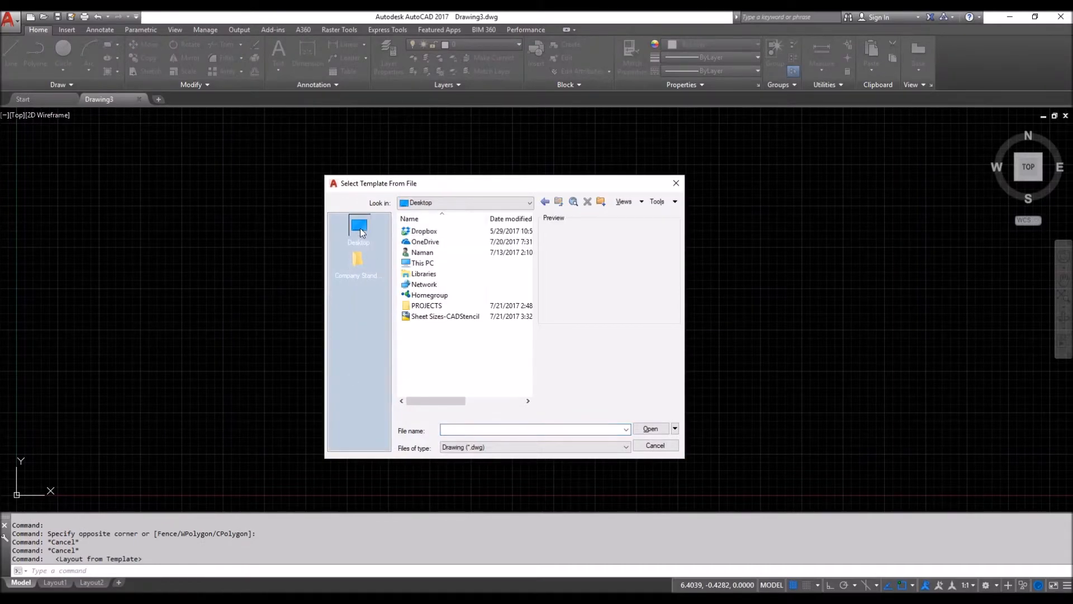
pyautogui.click(409, 318)
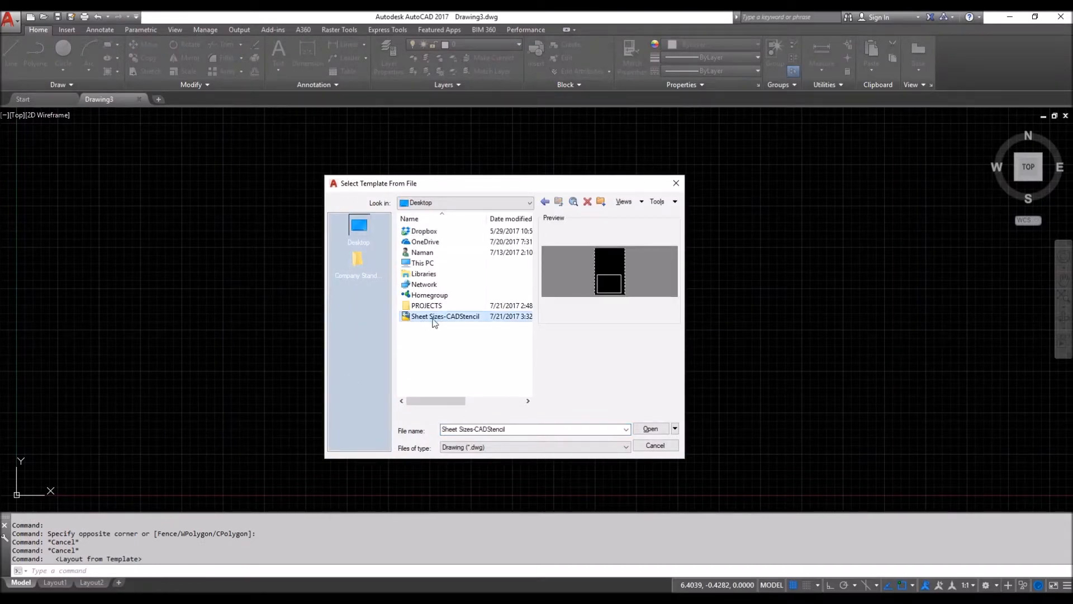
pyautogui.doubleClick(408, 316)
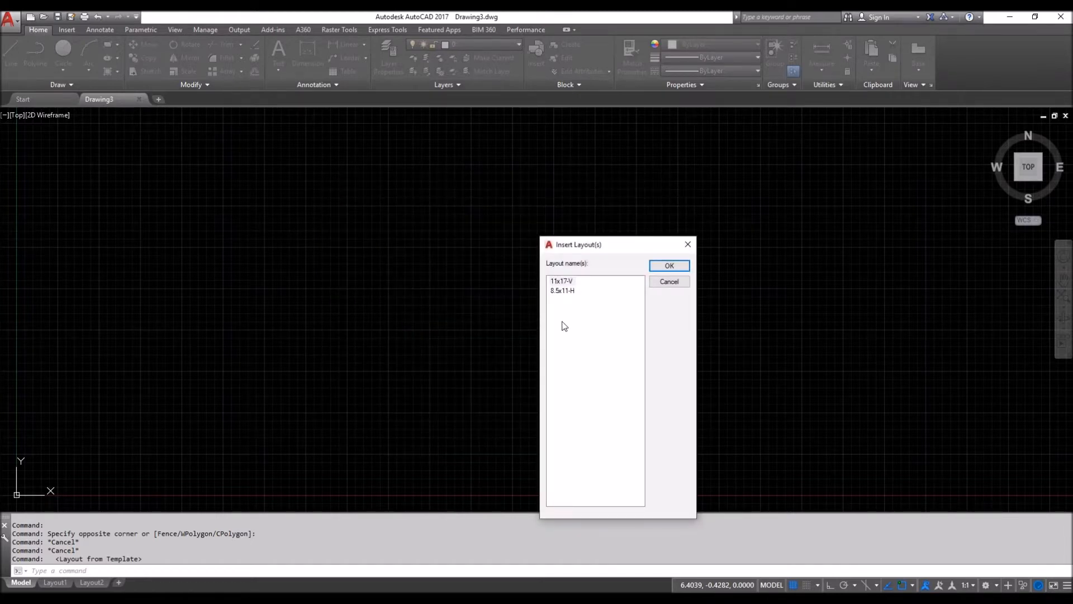
pyautogui.keyDown('shift'); pyautogui.click(572, 291); pyautogui.keyUp('shift')
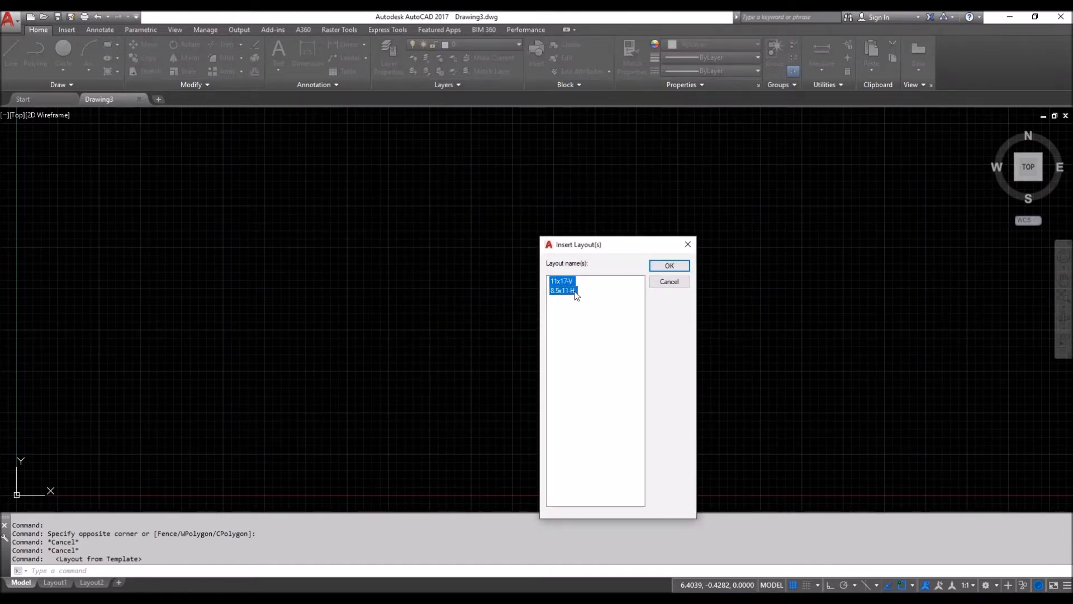
pyautogui.click(669, 266)
# - Delete the default Layout1 and Layout2 from the new drawing
pyautogui.moveTo(129, 585)
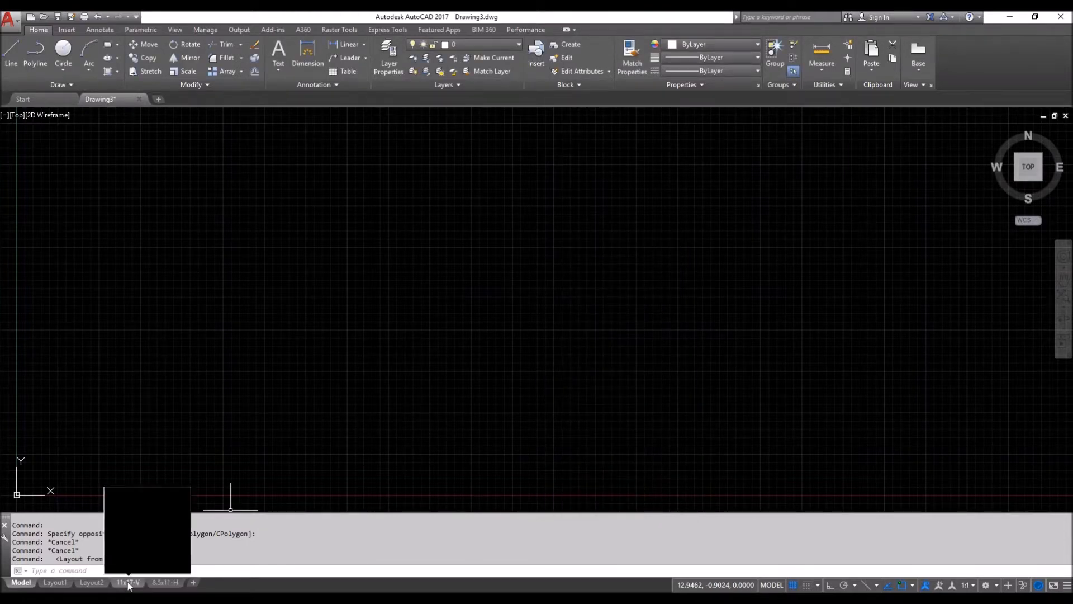
pyautogui.click(63, 583)
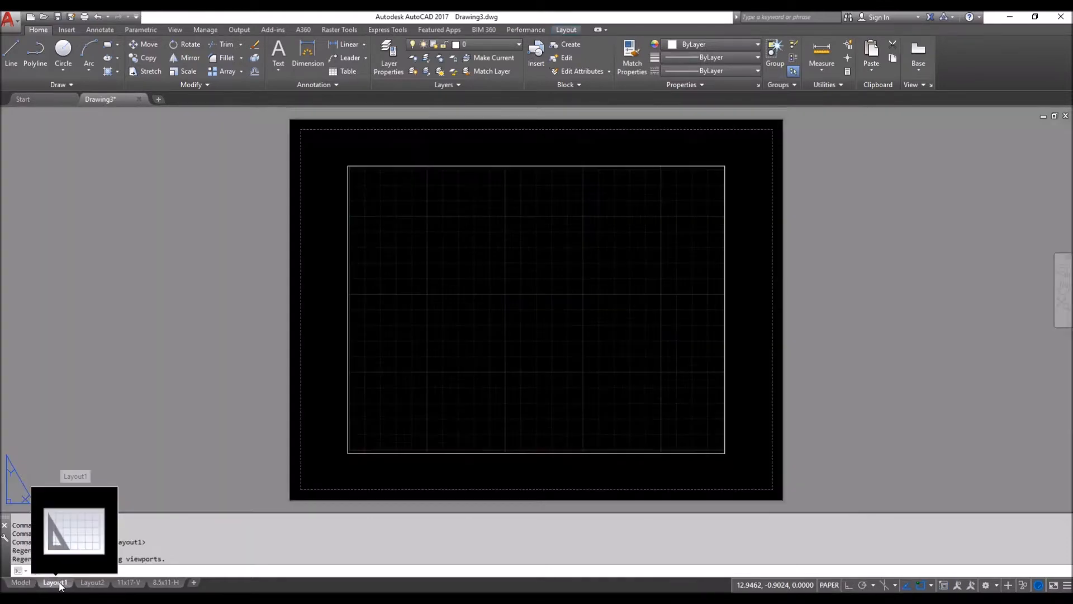
pyautogui.rightClick(90, 582)
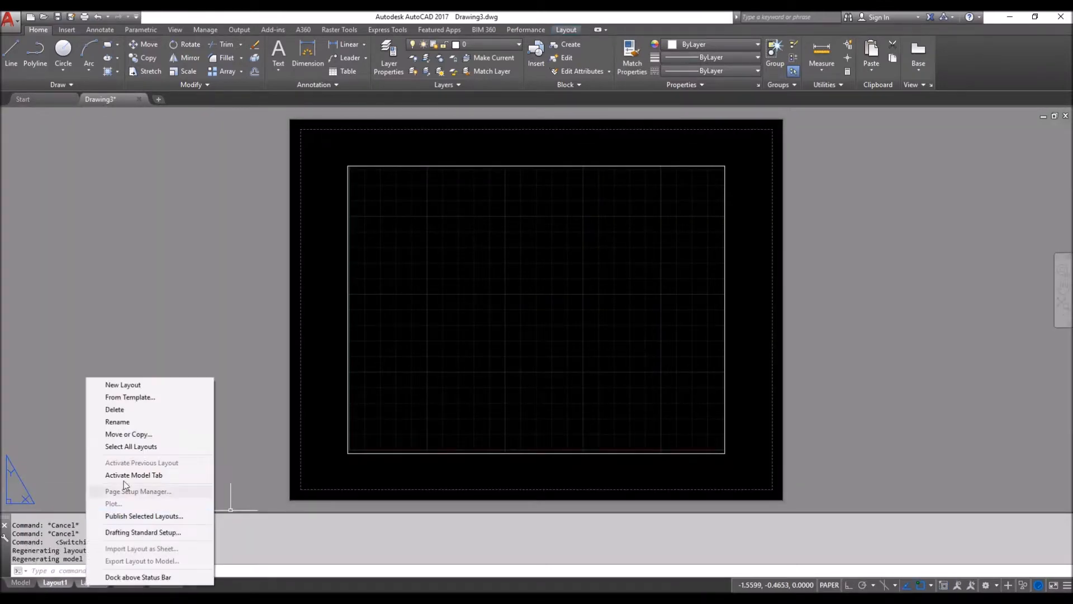
pyautogui.click(122, 409)
pyautogui.click(549, 346)
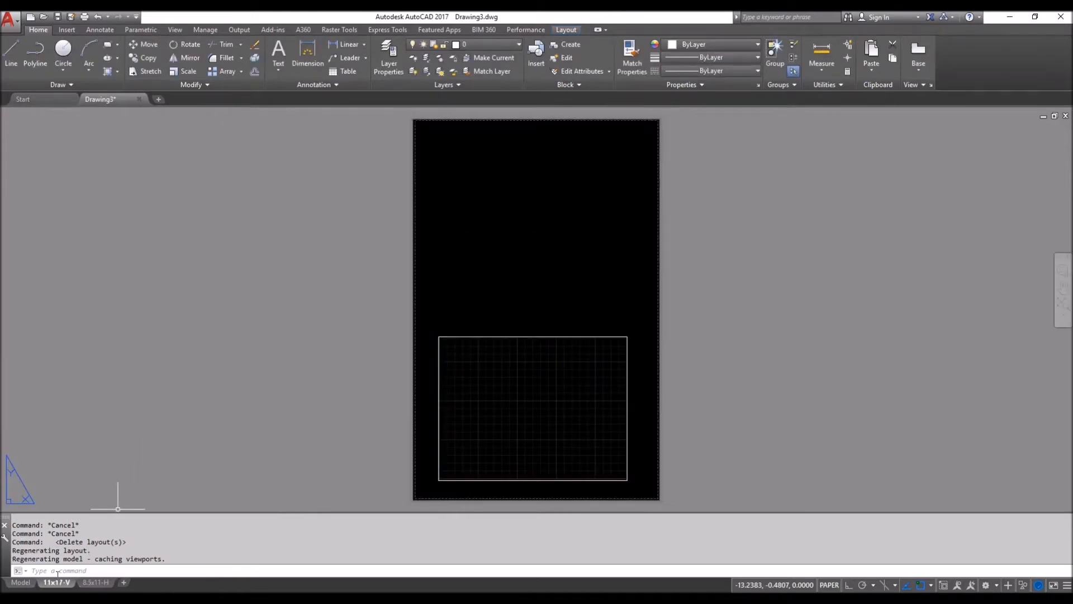
# - Review the plot settings of the 11x17-V layout, including its plot style table, without plotting
pyautogui.moveTo(60, 586)
pyautogui.hotkey('ctrl', 'p')
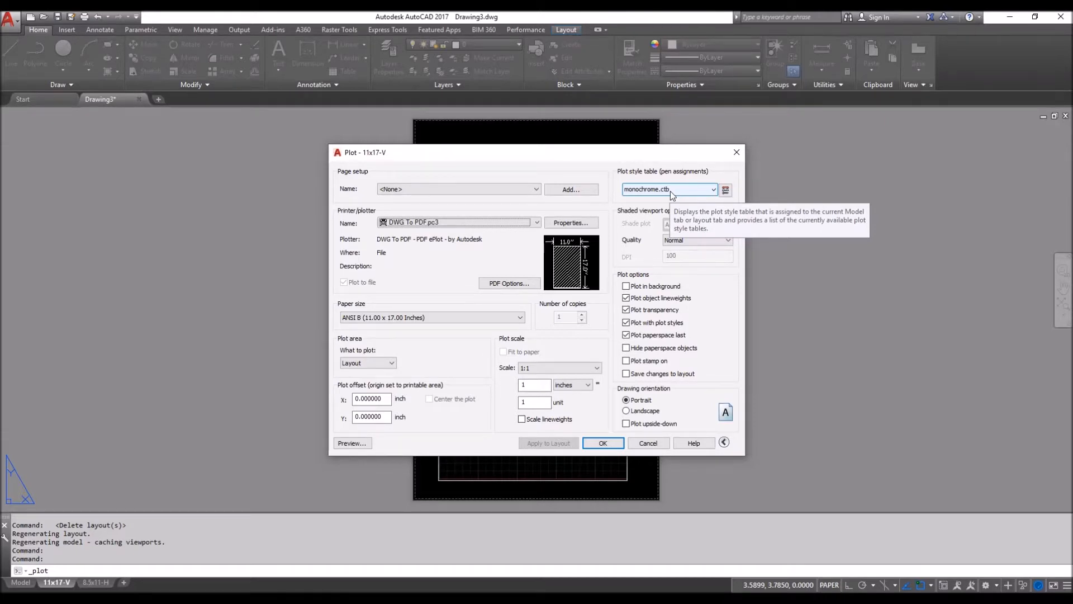
pyautogui.click(737, 153)
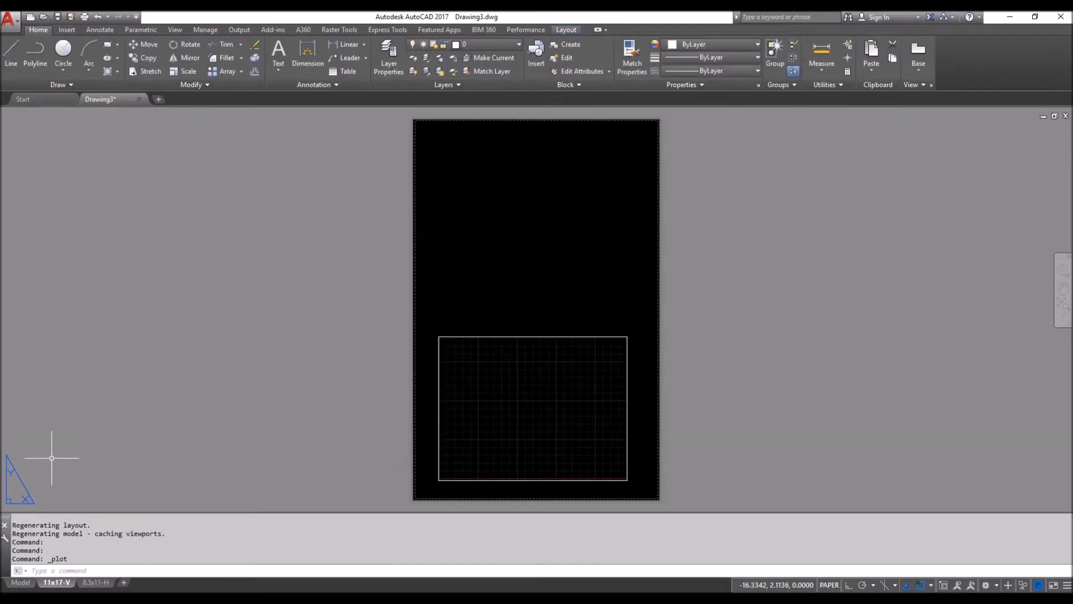
# - Switch to the 8.5x11-H layout and review its plot settings, including the plot style table
pyautogui.click(94, 582)
pyautogui.click(469, 314)
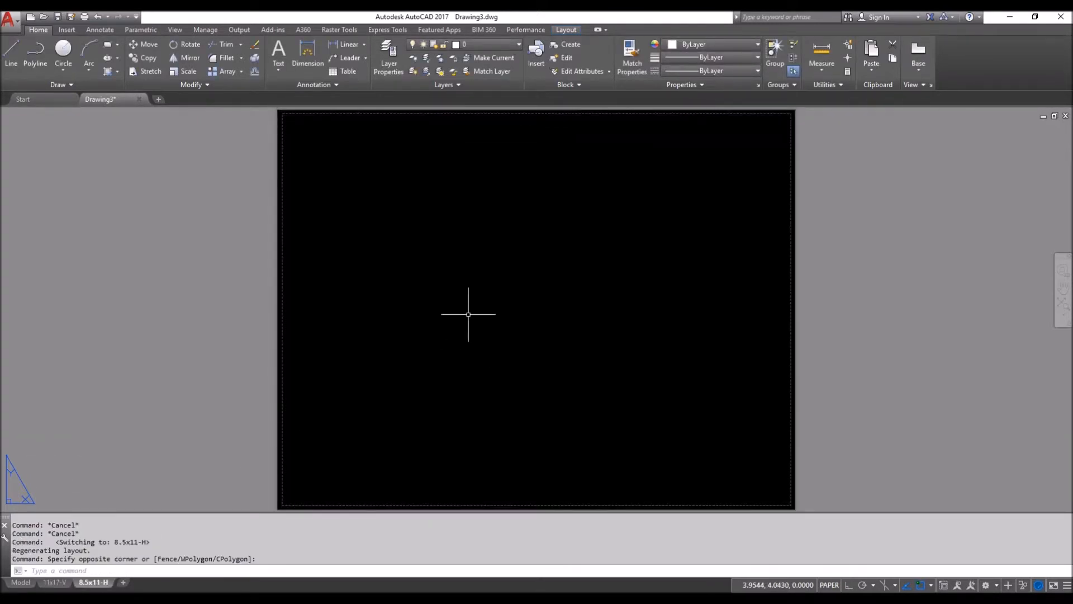
pyautogui.hotkey('ctrl', 'p')
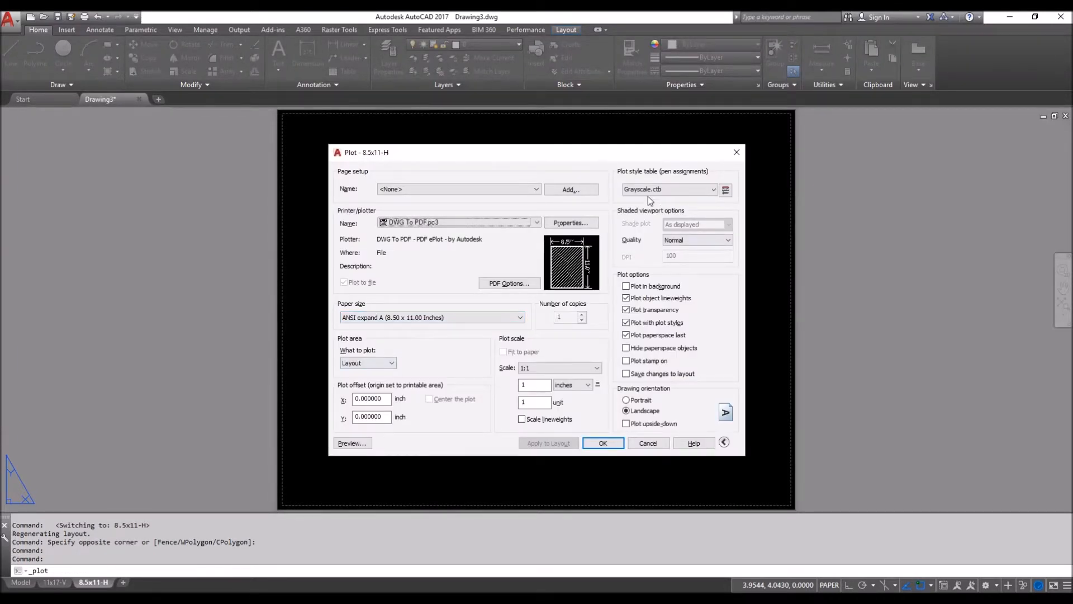
pyautogui.click(613, 444)
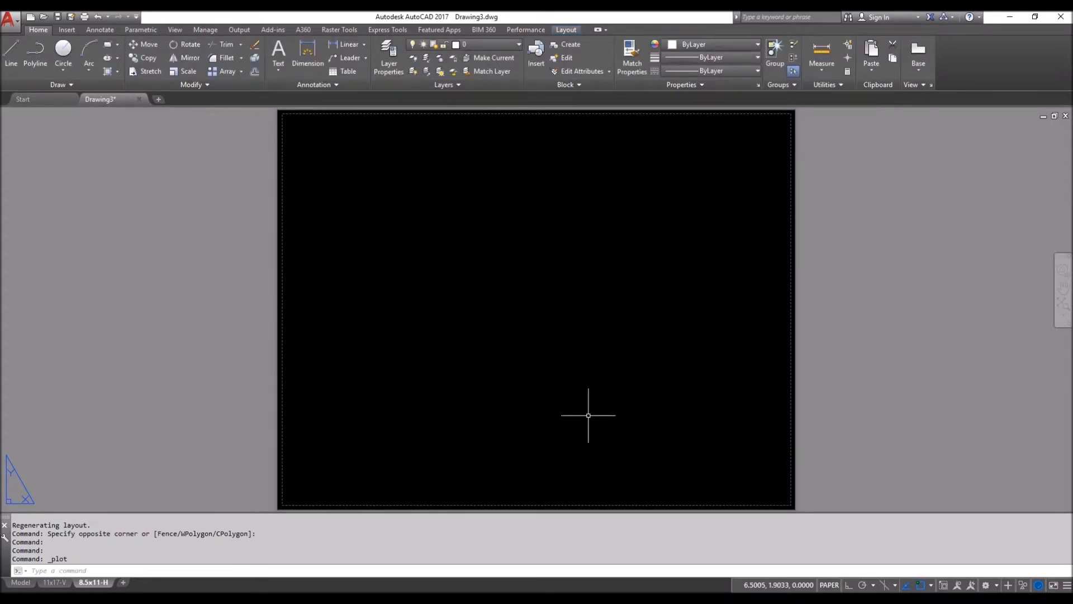
# - Draw a single diagonal line rising to the right across the middle of the 8.5x11-H sheet
pyautogui.write('l')
pyautogui.press('Return')
pyautogui.click(447, 420)
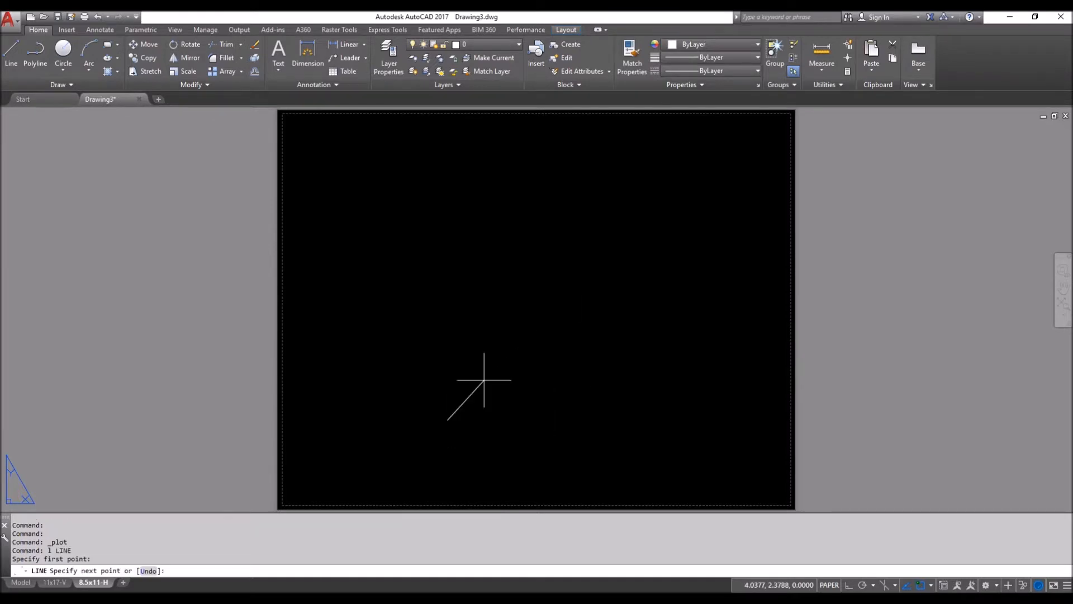
pyautogui.click(579, 277)
pyautogui.press('Escape')
pyautogui.press('Escape')
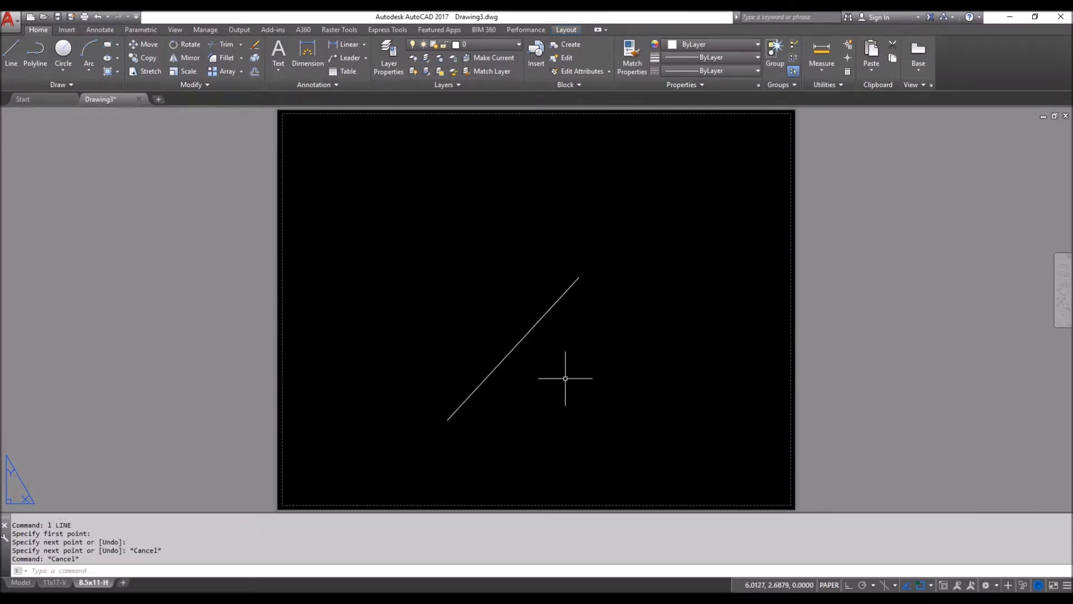
# - Plot the 8.5x11-H layout with DWG To PDF.pc3 to the Desktop as DRAWING-PnD
pyautogui.hotkey('ctrl', 'p')
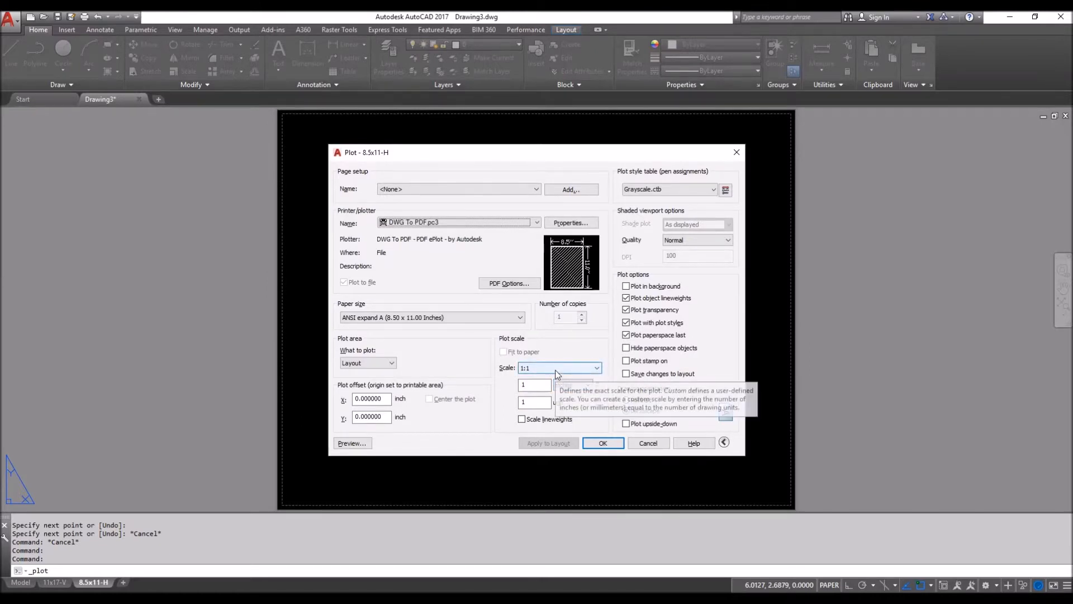
pyautogui.click(602, 442)
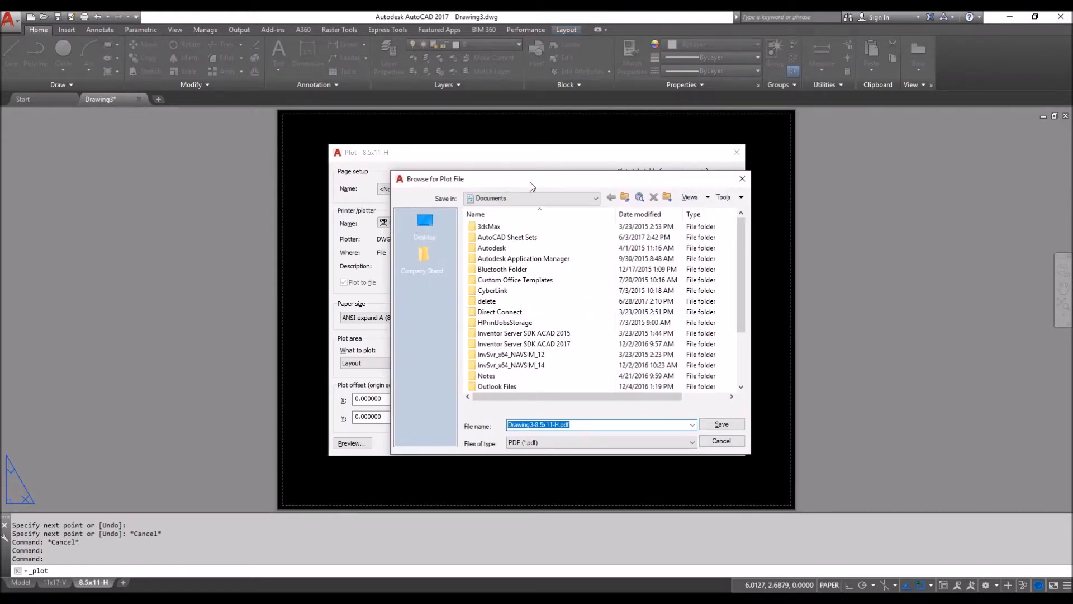
pyautogui.click(425, 222)
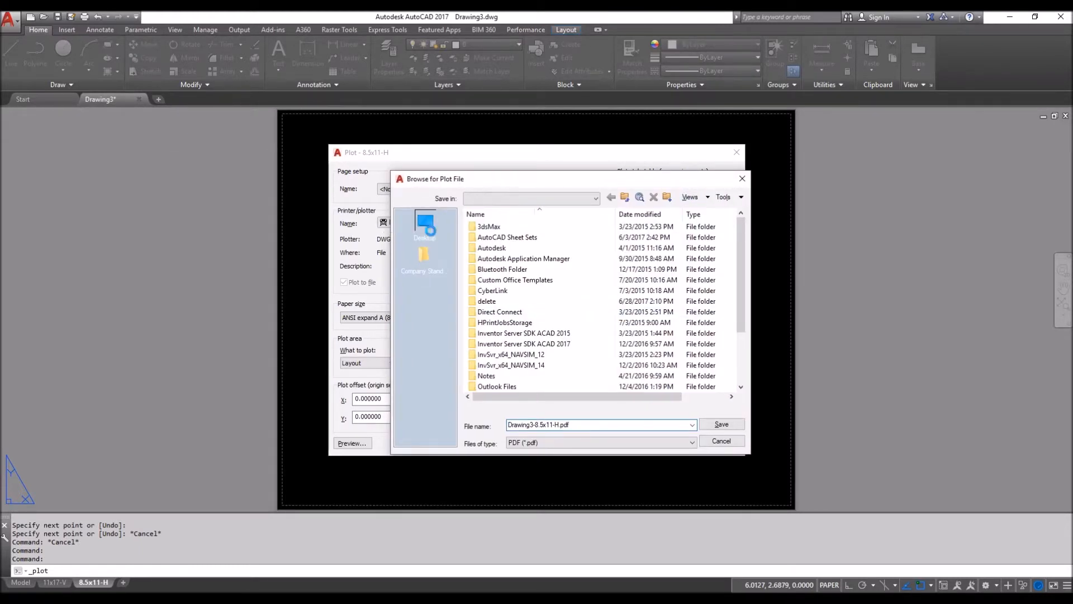
pyautogui.click(537, 424)
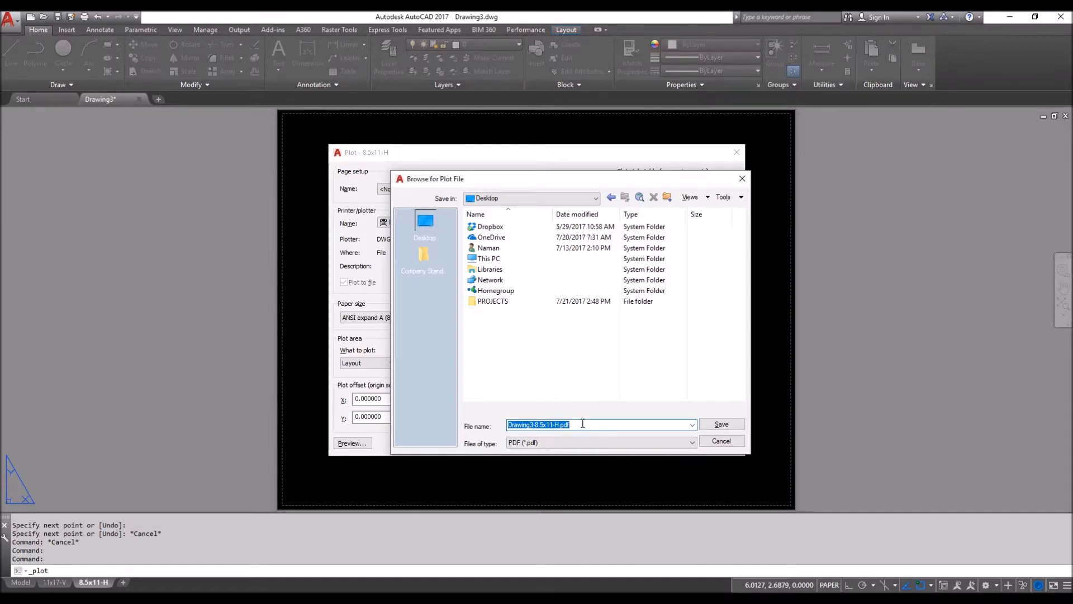
pyautogui.write('DR')
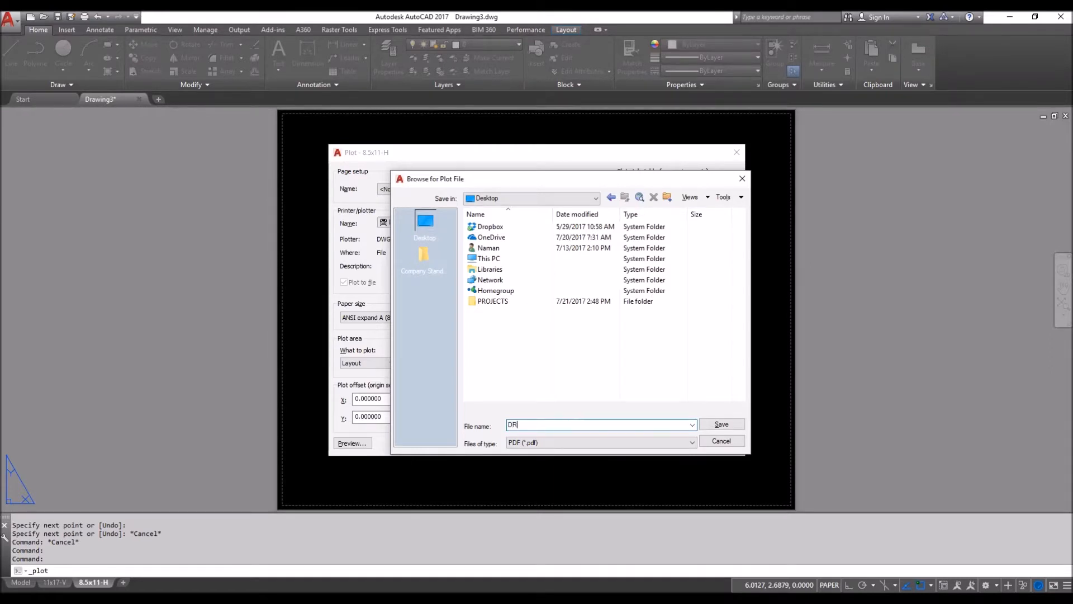
pyautogui.write('AWING-PnD')
pyautogui.click(721, 425)
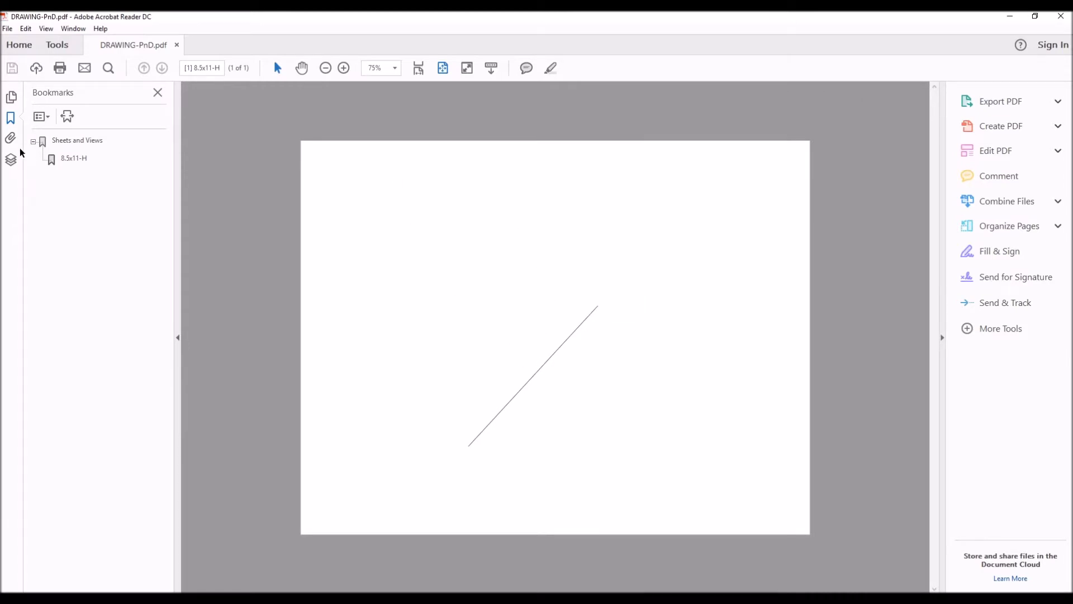
# - Check the layers and bookmarks of DRAWING-PnD.pdf in Acrobat Reader, toggling layer 0, and close the reader
pyautogui.click(11, 160)
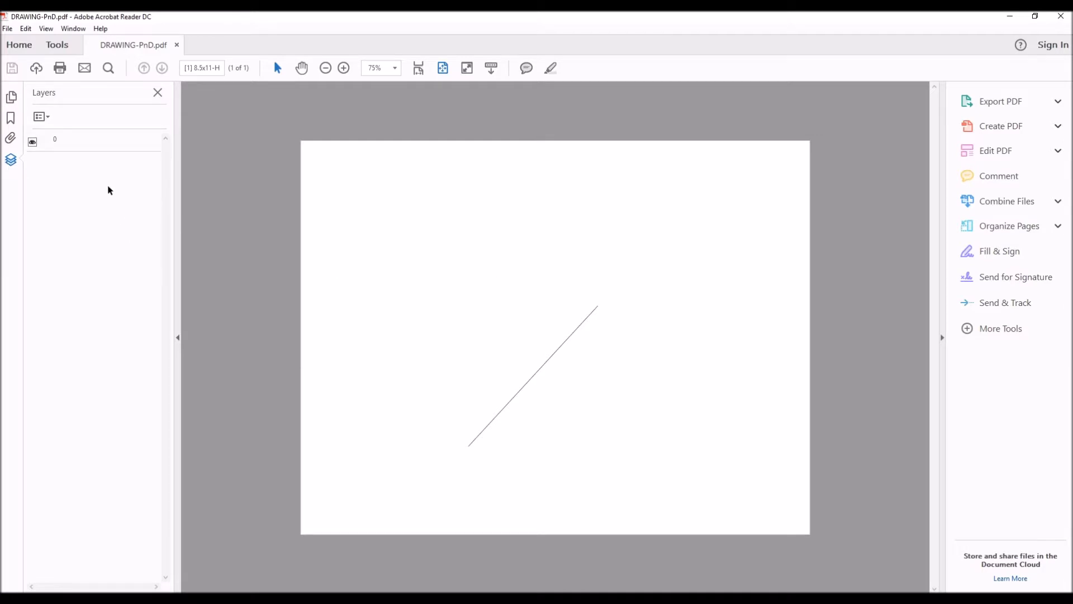
pyautogui.click(33, 143)
pyautogui.click(33, 143)
pyautogui.click(11, 119)
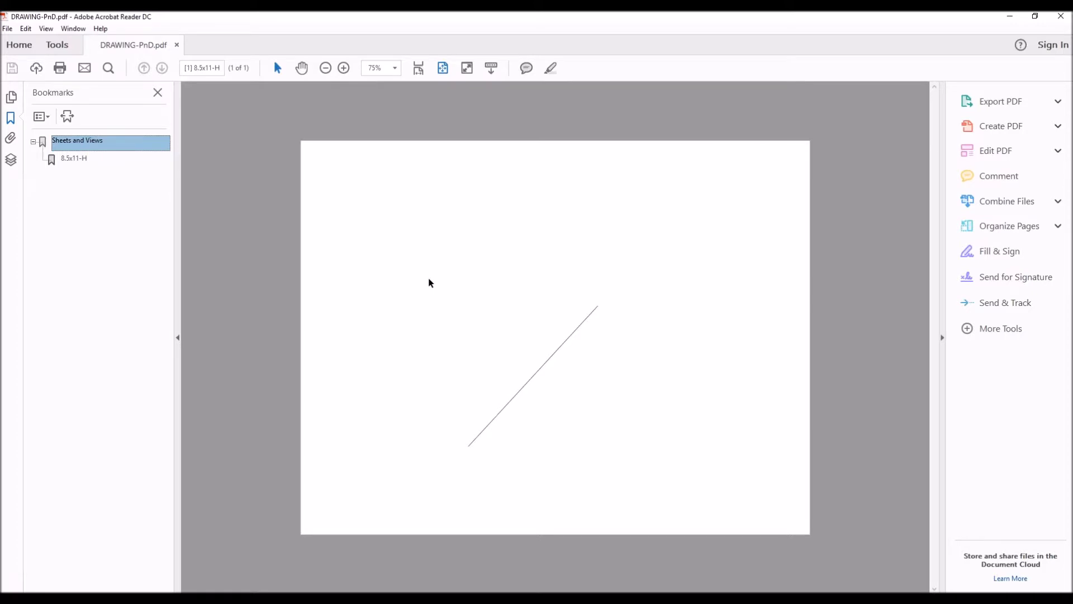
pyautogui.click(178, 45)
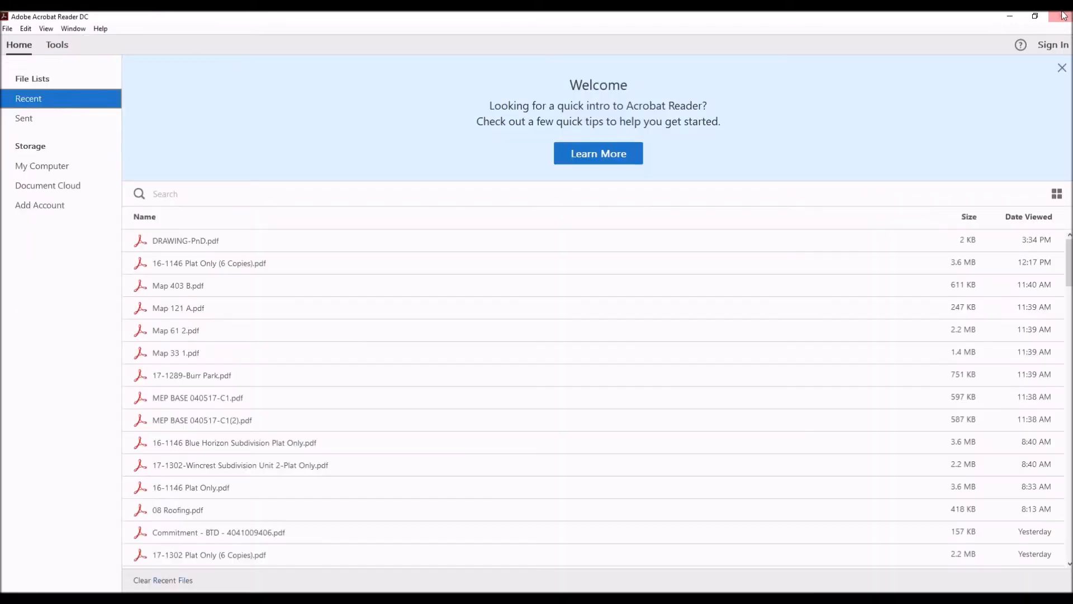
pyautogui.click(1061, 16)
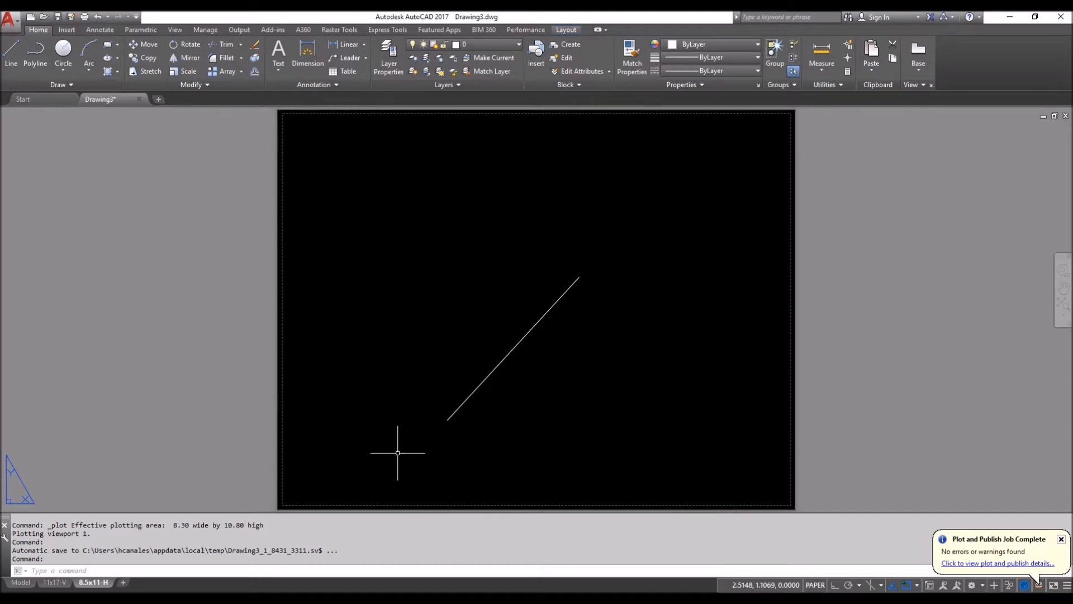
# - Examine the coordinates at the lower-left corner of the sheet's dashed printable area
pyautogui.scroll(6, 287, 492)
pyautogui.moveTo(287, 493); pyautogui.dragTo(391, 319, button='middle')
pyautogui.scroll(3, 357, 340)
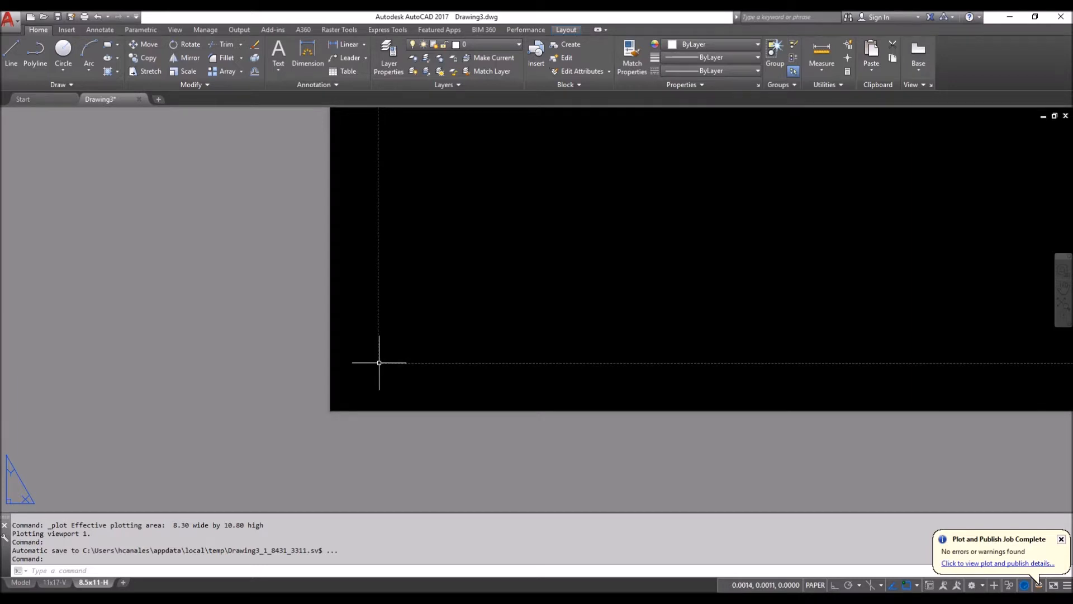
pyautogui.scroll(8, 378, 362)
pyautogui.scroll(3, 370, 363)
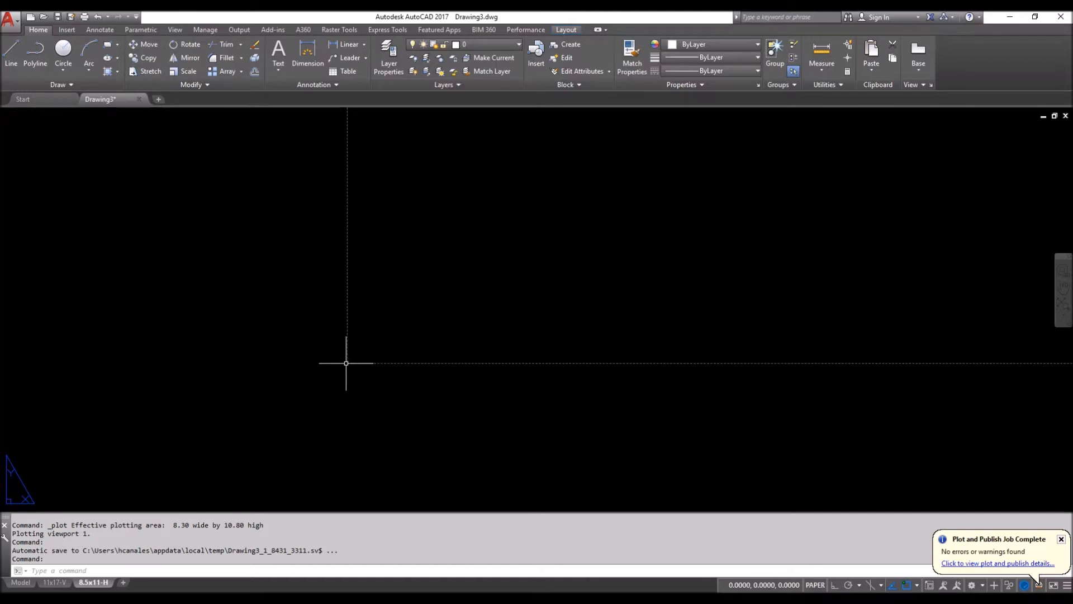
pyautogui.scroll(-10, 346, 362)
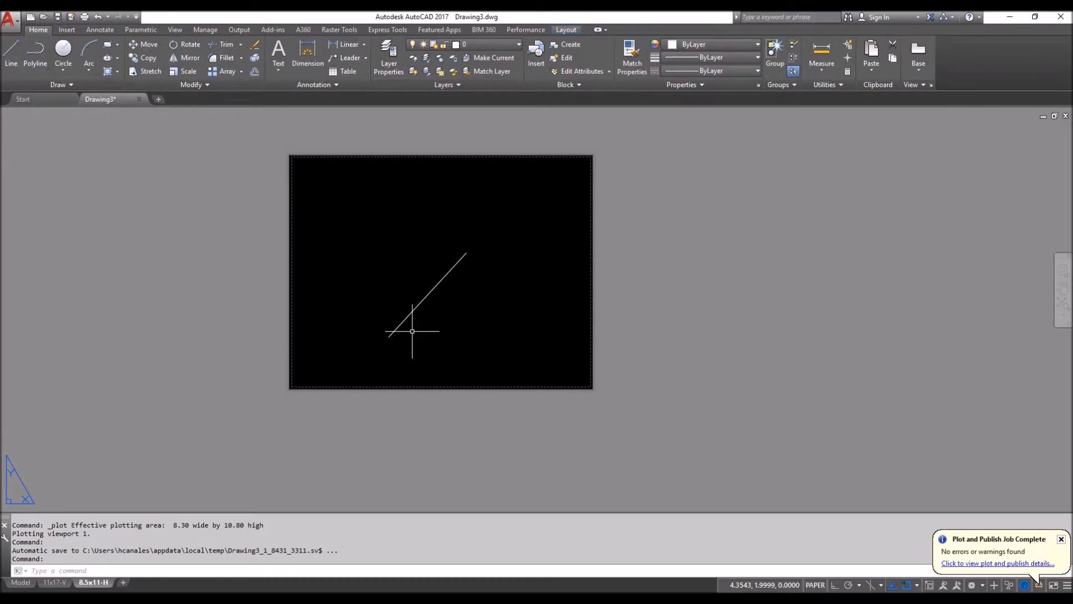
# - Draw a rectangle 11 wide by 8.5 high, starting its lower-left corner inside the sheet's right part
pyautogui.write('rec')
pyautogui.press('Return')
pyautogui.click(549, 284)
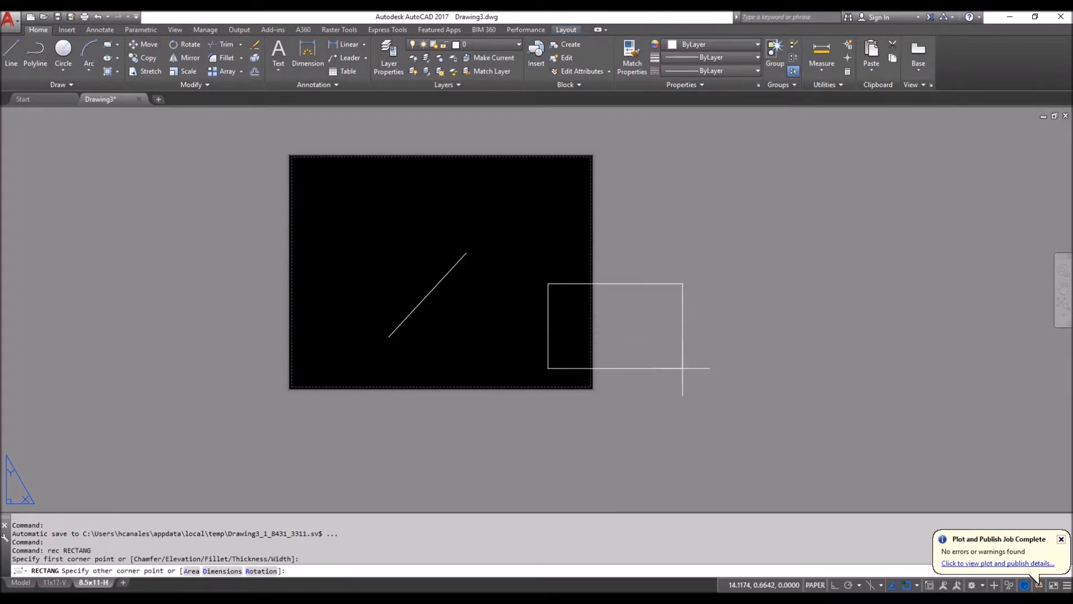
pyautogui.write('@11,8.5')
pyautogui.press('Return')
# - Move the 11 by 8.5 rectangle down and slightly left so that it lies beside and partly over the sheet
pyautogui.moveTo(687, 366); pyautogui.dragTo(615, 220)
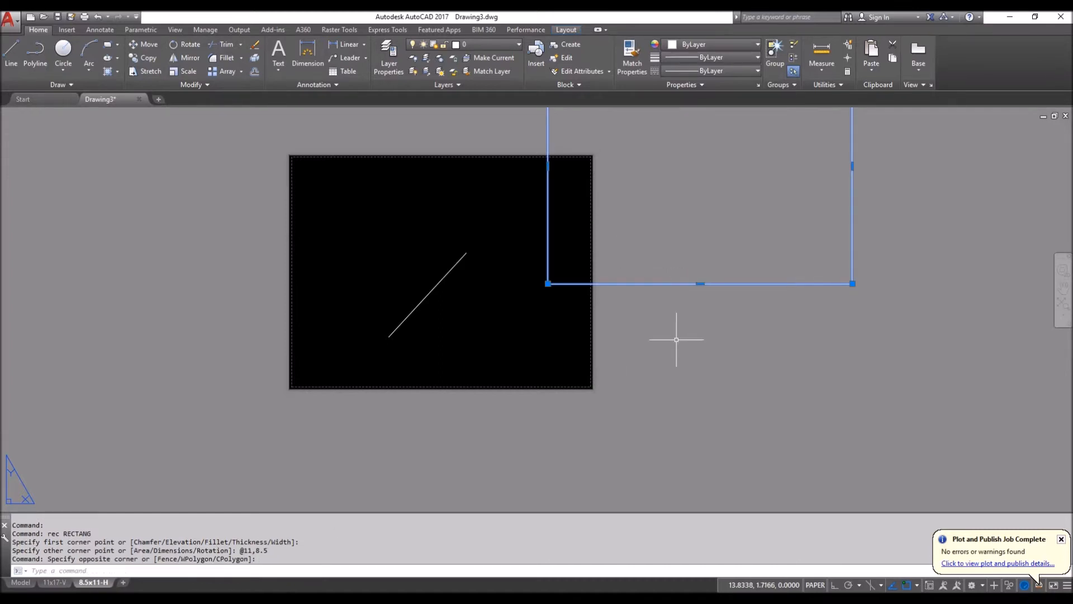
pyautogui.write('m')
pyautogui.press('Return')
pyautogui.click(693, 335)
pyautogui.click(658, 457)
# - Convert the rectangle into a block named title-end with its lower-left corner as the base point
pyautogui.moveTo(659, 457); pyautogui.dragTo(604, 362)
pyautogui.write('b')
pyautogui.press('Return')
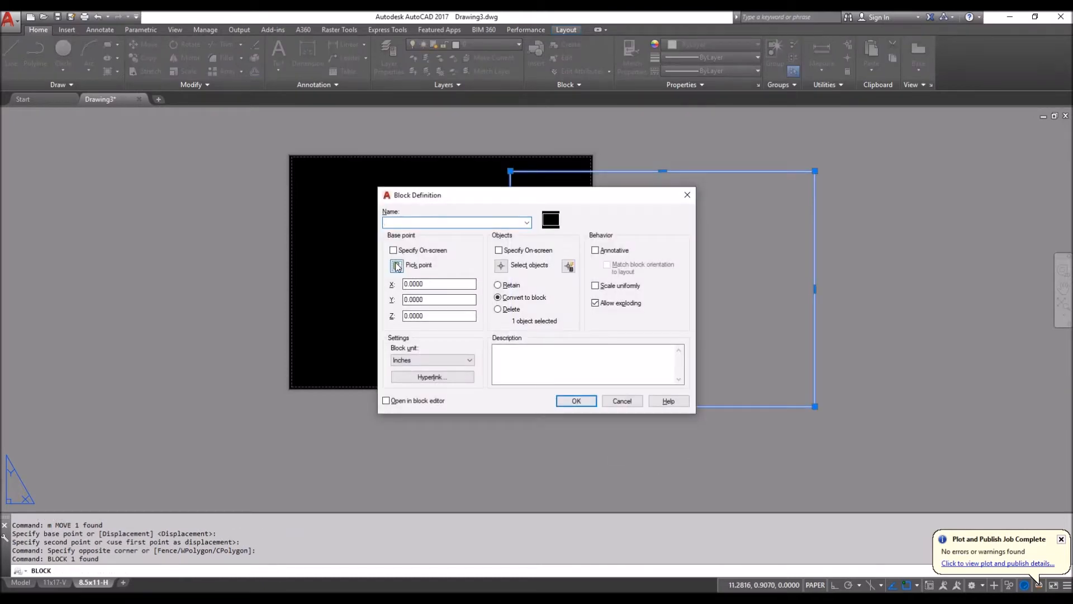
pyautogui.click(396, 266)
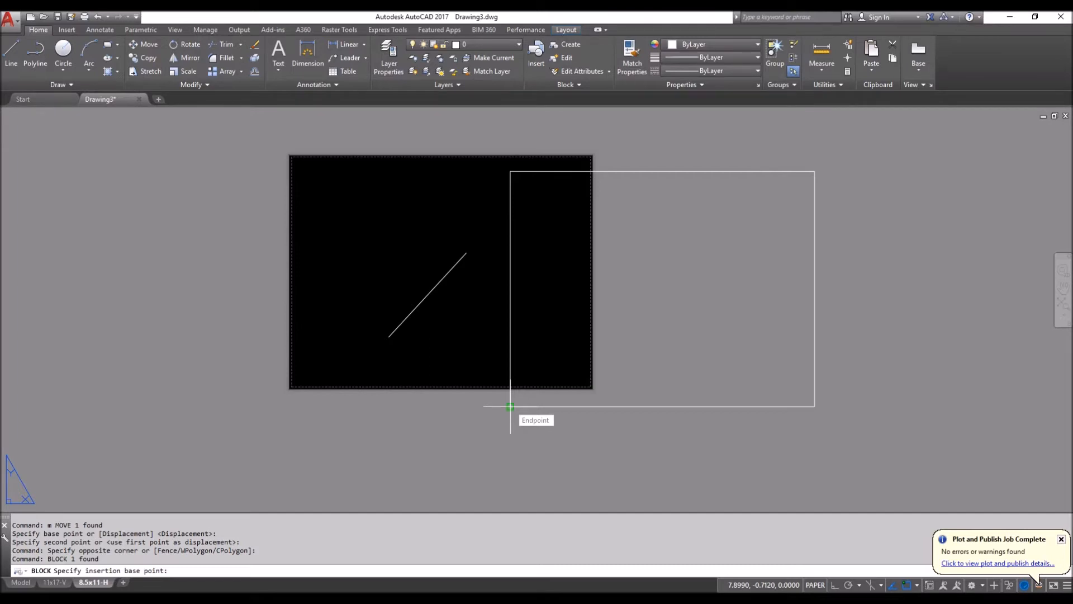
pyautogui.click(509, 406)
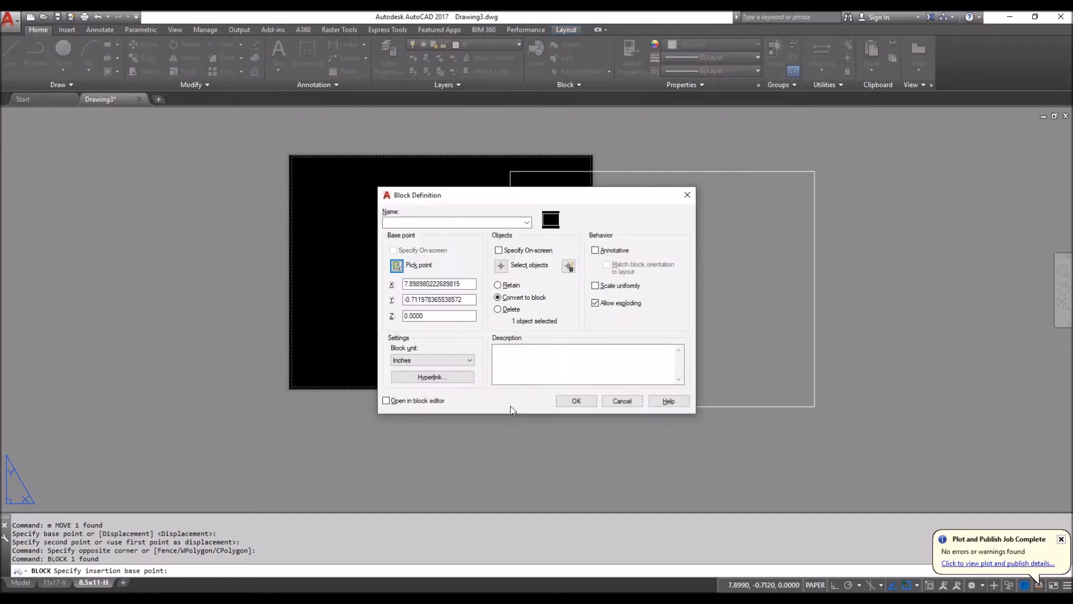
pyautogui.click(506, 266)
pyautogui.click(546, 265)
pyautogui.click(488, 282)
pyautogui.press('Return')
pyautogui.click(410, 223)
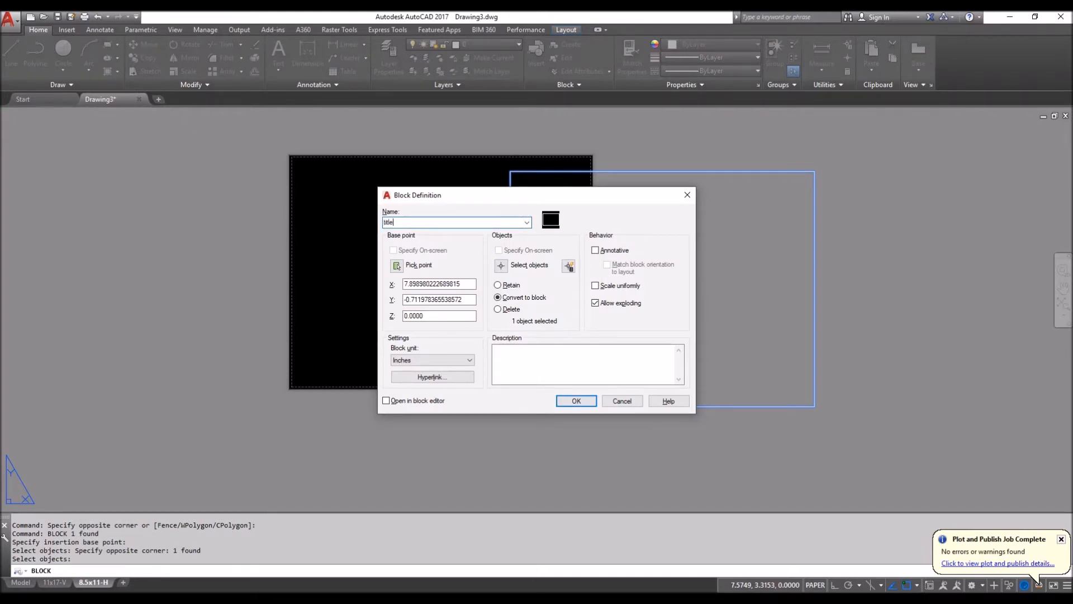
pyautogui.write('title-end')
pyautogui.click(576, 400)
# - Erase the placed title-end block and the diagonal line from the layout
pyautogui.click(569, 428)
pyautogui.click(566, 381)
pyautogui.write('e')
pyautogui.press('Return')
pyautogui.click(452, 330)
pyautogui.click(403, 273)
pyautogui.write('e')
pyautogui.press('Return')
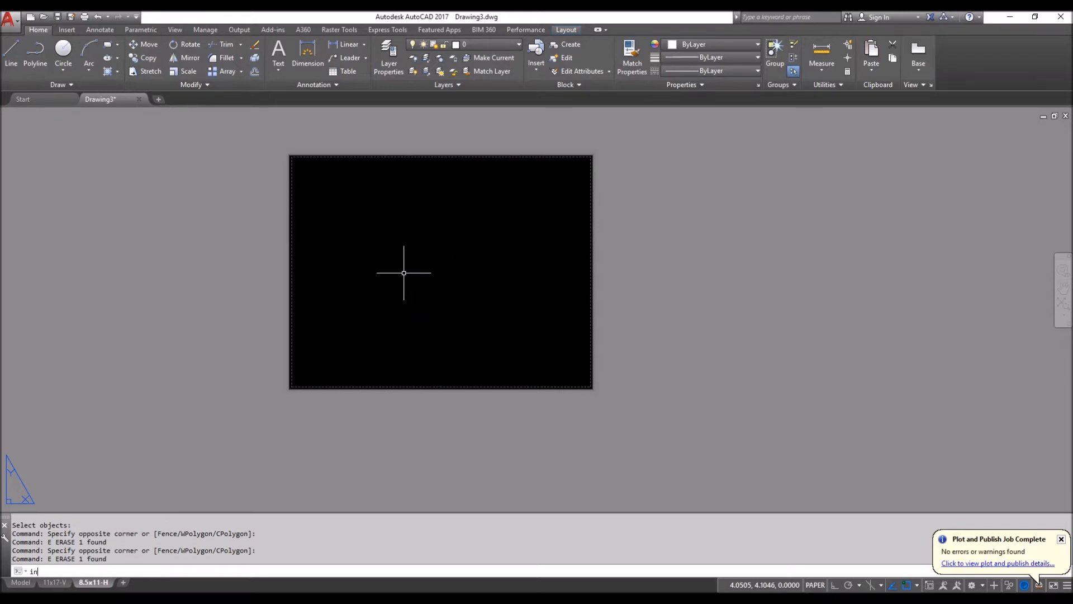
pyautogui.write('in')
pyautogui.press('Return')
pyautogui.press('Escape')
pyautogui.click(403, 273)
pyautogui.press('Escape')
pyautogui.press('Escape')
# - Insert the title-end block at the exact insertion point X -0.1, Y -0.1, at scale 1 and rotation 0
pyautogui.write('i')
pyautogui.press('Return')
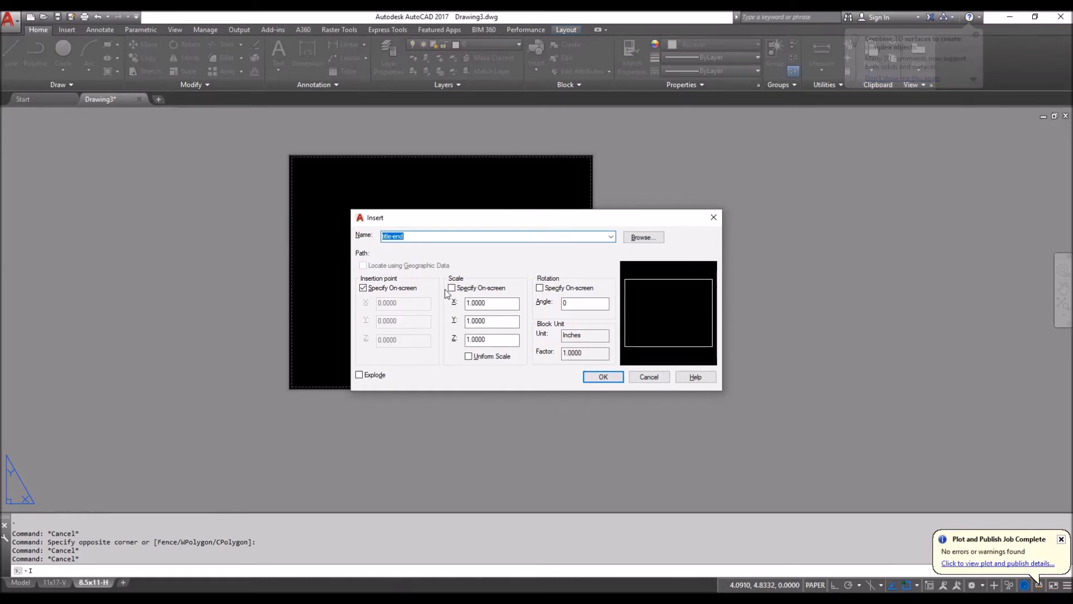
pyautogui.click(363, 288)
pyautogui.click(363, 288)
pyautogui.press('Tab')
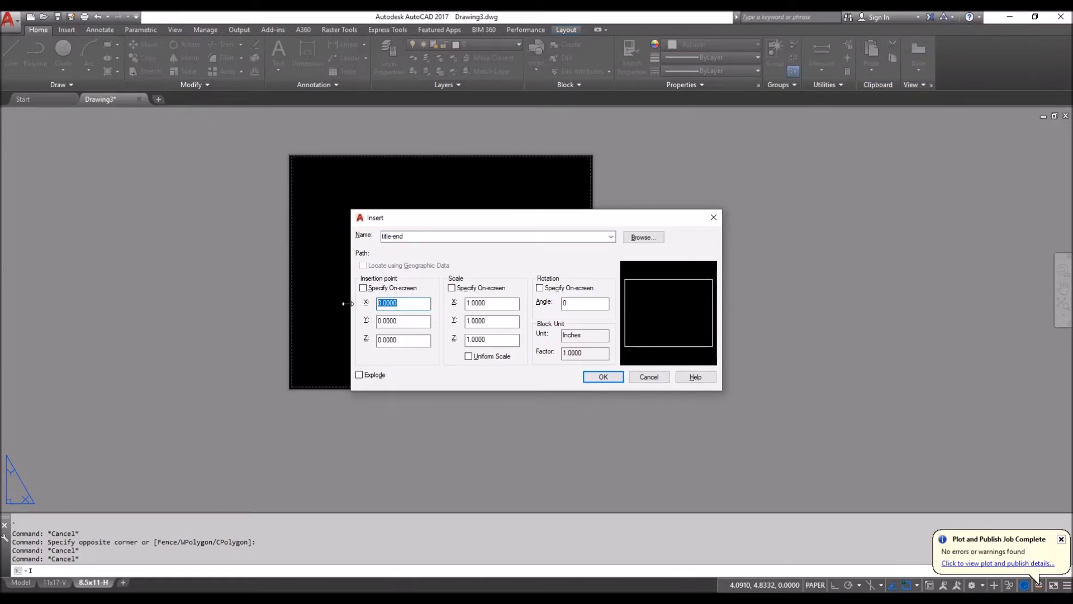
pyautogui.write('-0.1')
pyautogui.press('Tab')
pyautogui.write('-')
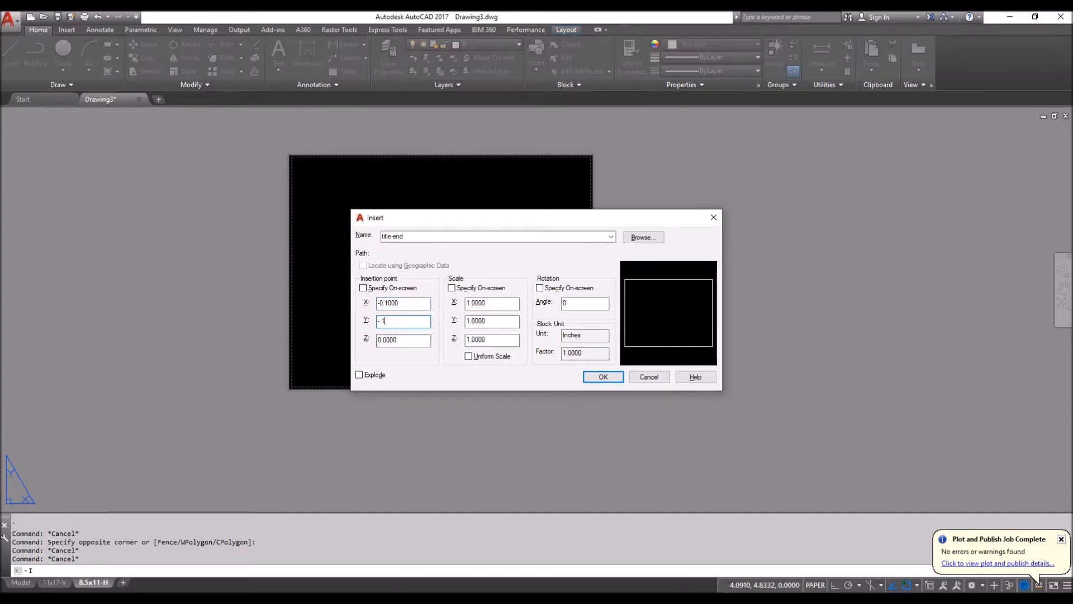
pyautogui.click(393, 302)
pyautogui.click(595, 377)
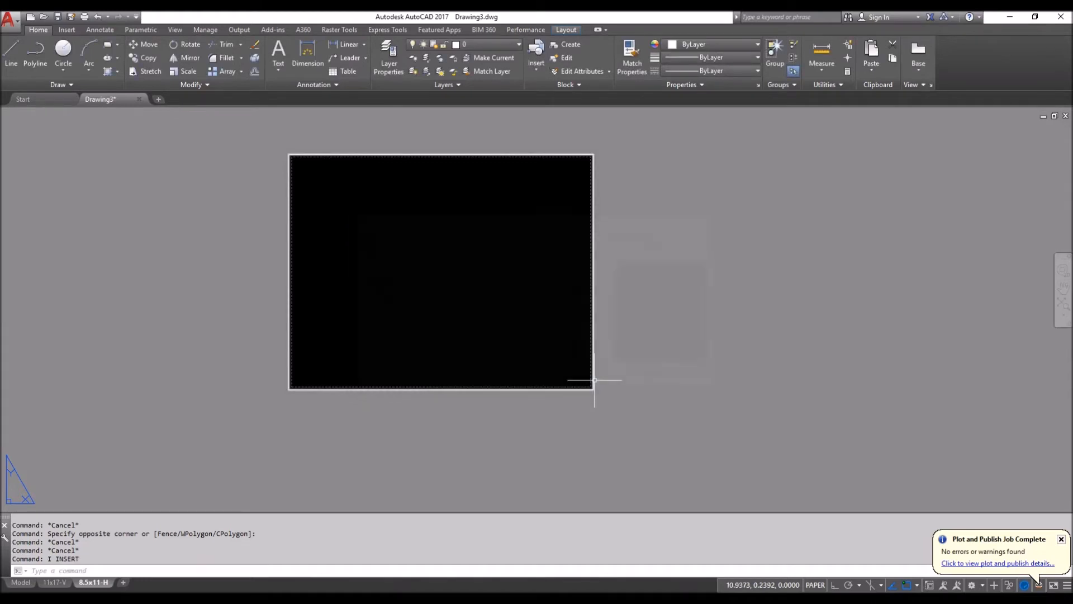
# - Select the inserted title-end block and inspect how its lower-left and upper-right corners align with the sheet edges
pyautogui.click(349, 404)
pyautogui.click(335, 376)
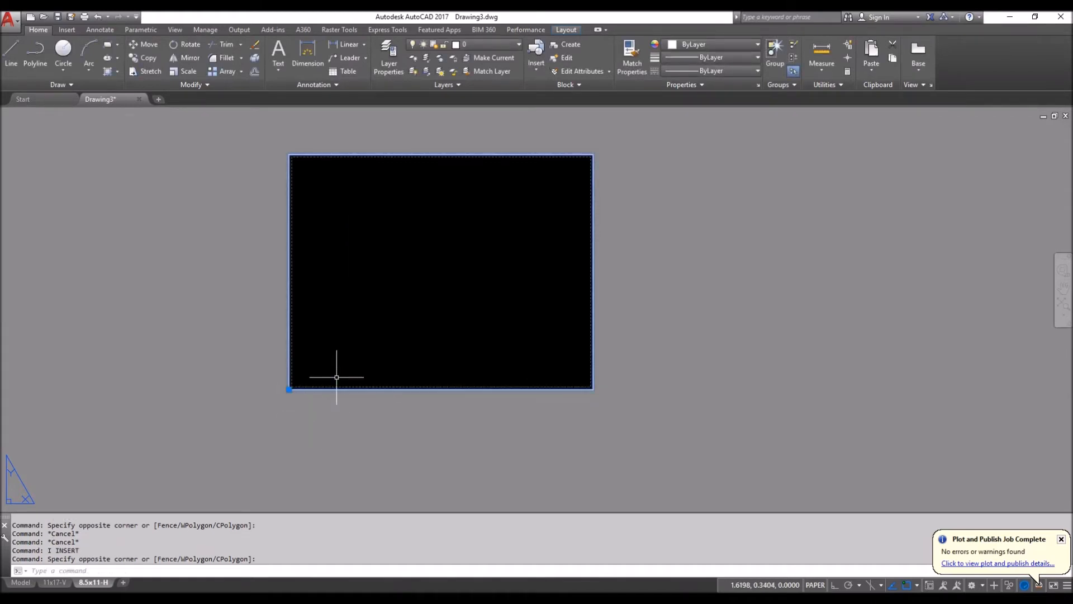
pyautogui.scroll(10, 358, 299)
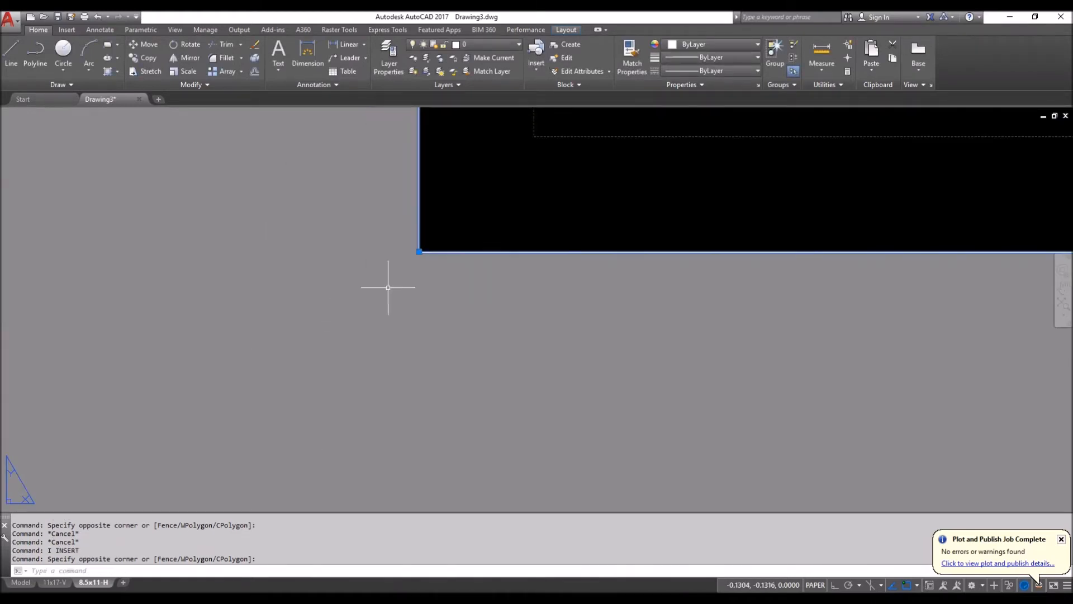
pyautogui.scroll(-9, 341, 354)
pyautogui.scroll(-6, 342, 354)
pyautogui.scroll(-4, 514, 327)
pyautogui.moveTo(514, 327); pyautogui.dragTo(469, 344, button='middle')
pyautogui.scroll(12, 504, 274)
pyautogui.scroll(6, 599, 169)
pyautogui.moveTo(642, 143); pyautogui.dragTo(593, 281, button='middle')
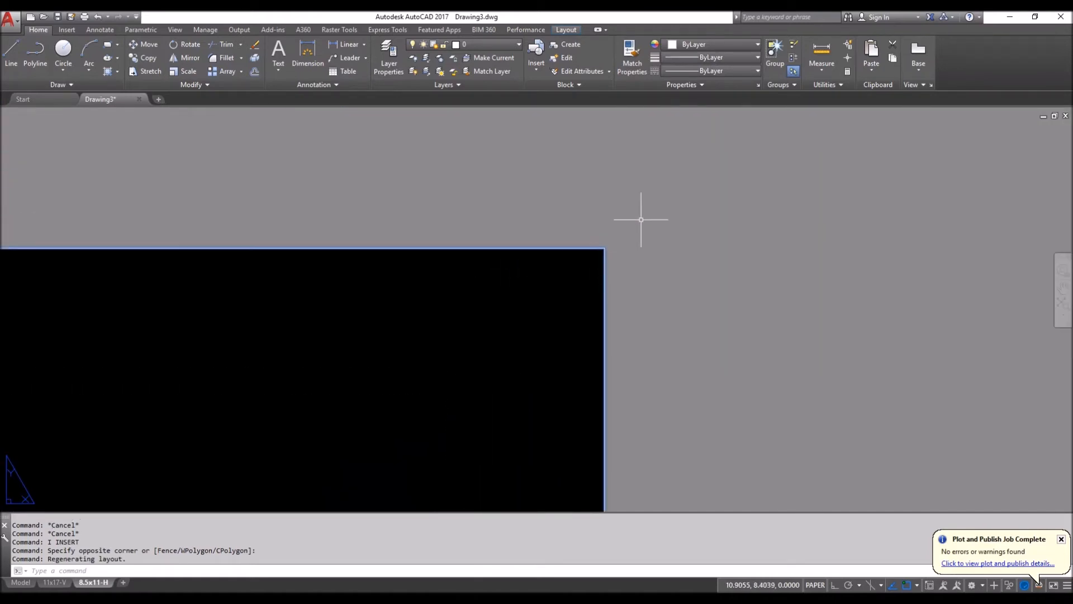
pyautogui.scroll(-10, 595, 340)
pyautogui.moveTo(468, 358); pyautogui.dragTo(530, 296, button='middle')
pyautogui.press('Escape')
pyautogui.press('Escape')
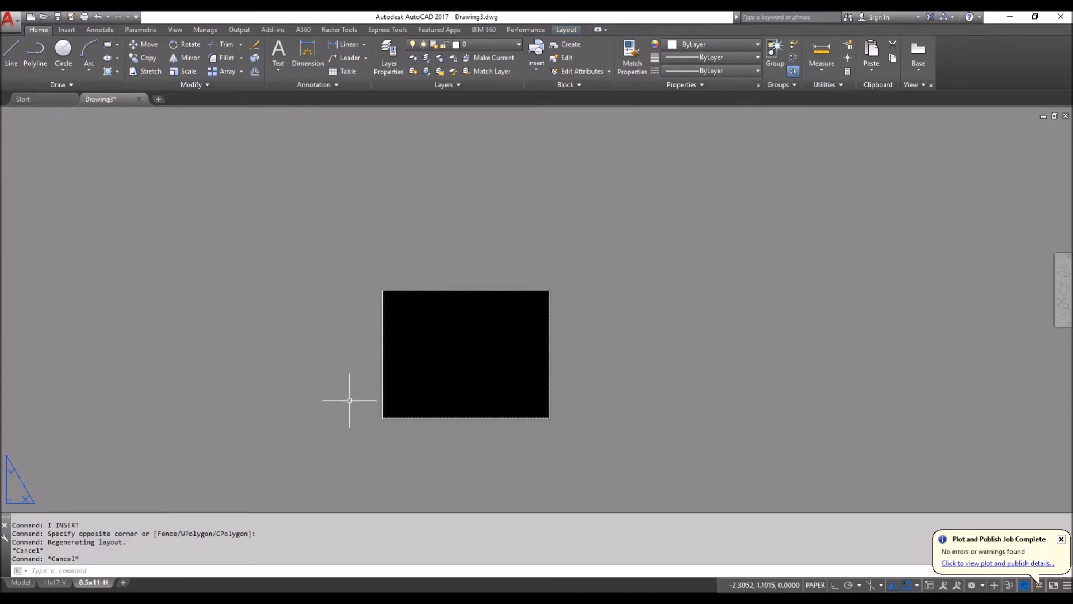
# - Explode the inserted title-end block on the 8.5x11-H layout back into a plain rectangle
pyautogui.scroll(5, 386, 436)
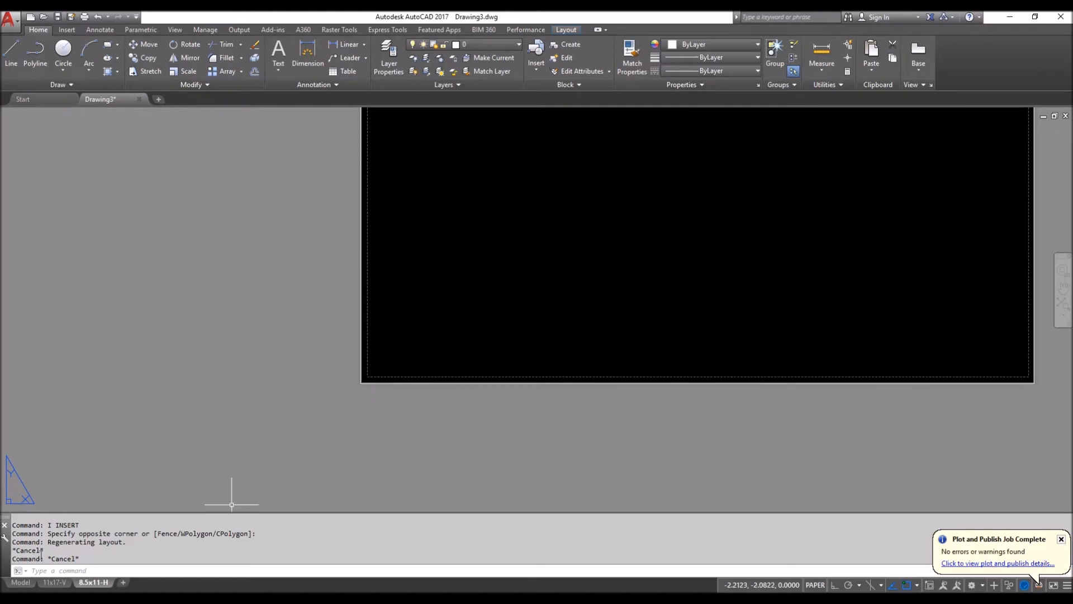
pyautogui.click(364, 381)
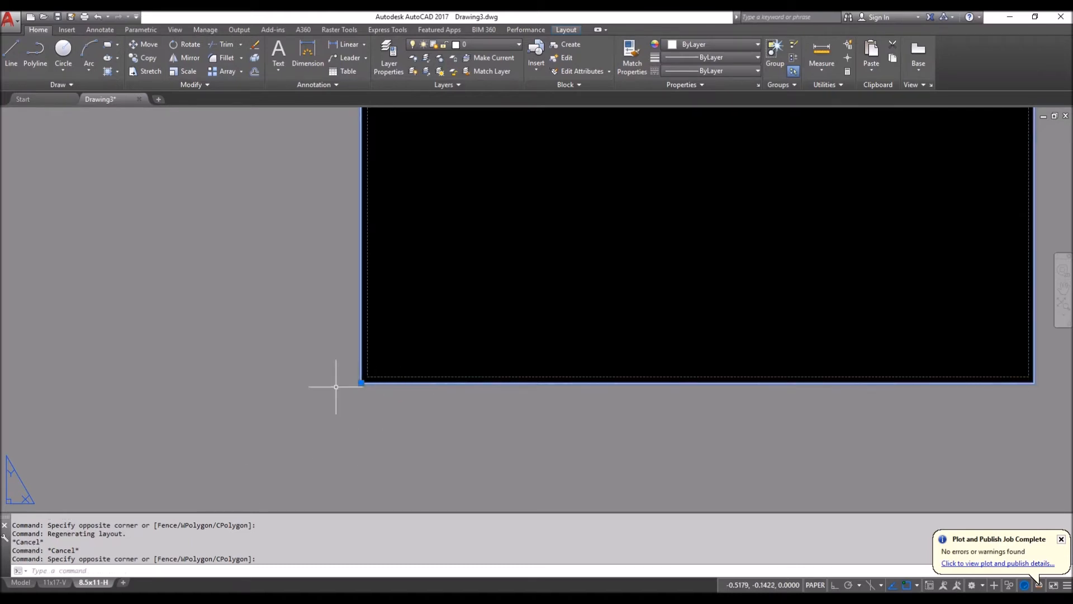
pyautogui.press('Escape')
pyautogui.click(431, 407)
pyautogui.moveTo(431, 402); pyautogui.dragTo(300, 448, button='middle')
pyautogui.scroll(-2, 299, 448)
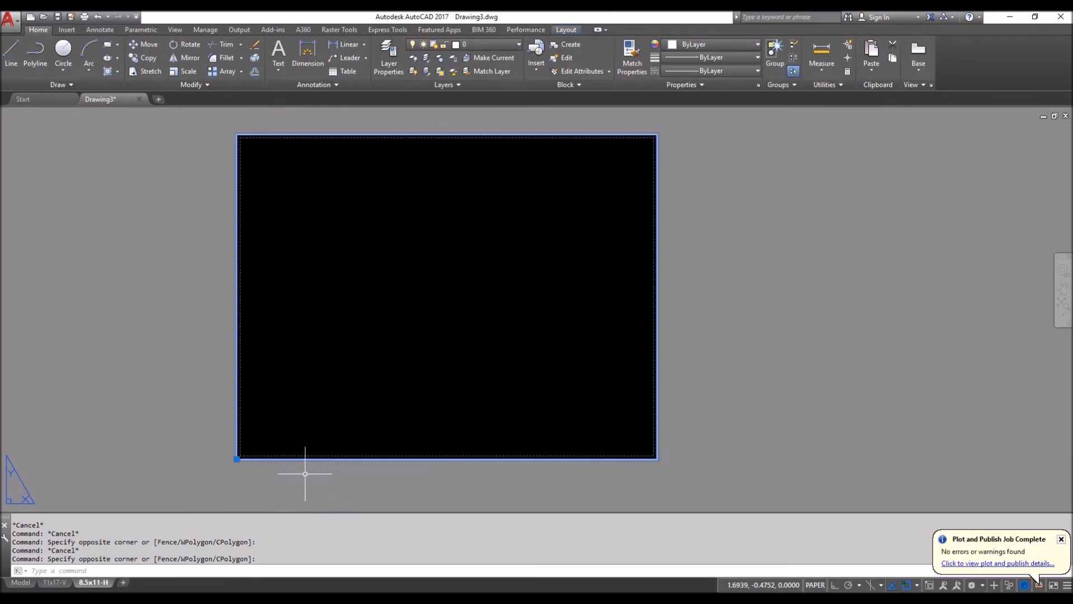
pyautogui.write('x')
pyautogui.press('Return')
pyautogui.click(219, 468)
pyautogui.press('Escape')
pyautogui.click(254, 463)
pyautogui.click(247, 445)
pyautogui.press('Escape')
pyautogui.scroll(2, 250, 460)
pyautogui.click(251, 471)
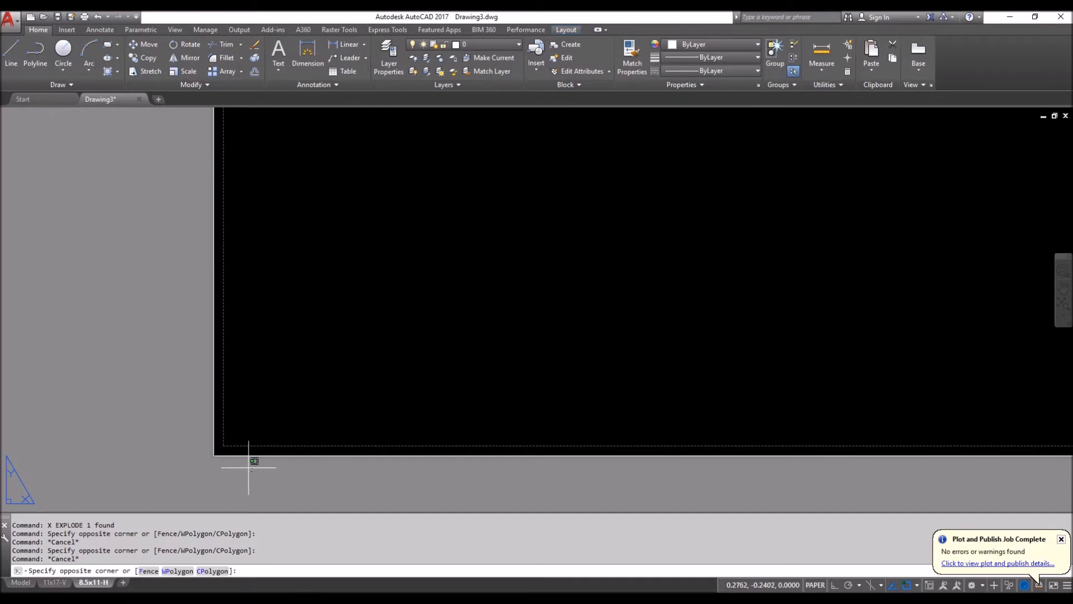
pyautogui.press('Escape')
pyautogui.press('Escape')
pyautogui.write('pl')
pyautogui.press('Return')
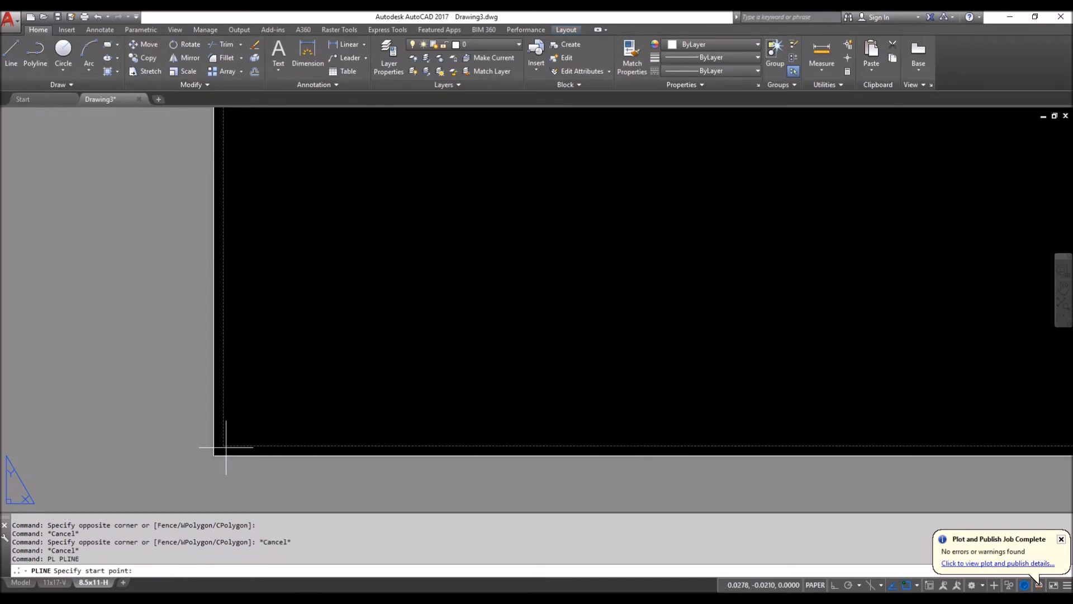
pyautogui.press('Escape')
# - With Ortho on, draw connected lines from the sheet's lower-left corner, 0.1 up and 0.1 right, ending at the printable area's corner
pyautogui.write('l')
pyautogui.press('Return')
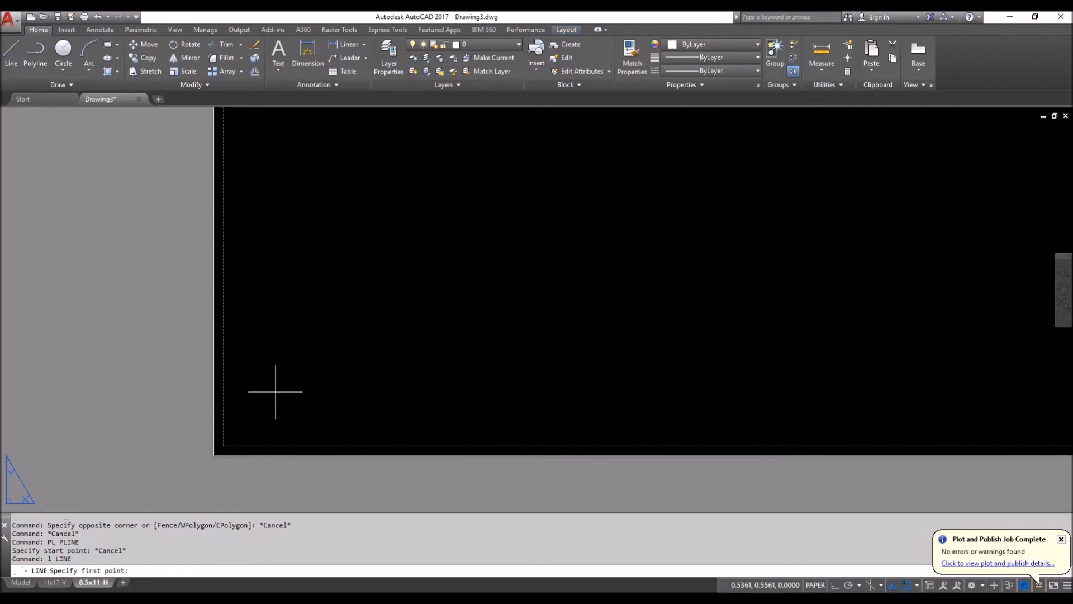
pyautogui.click(214, 454)
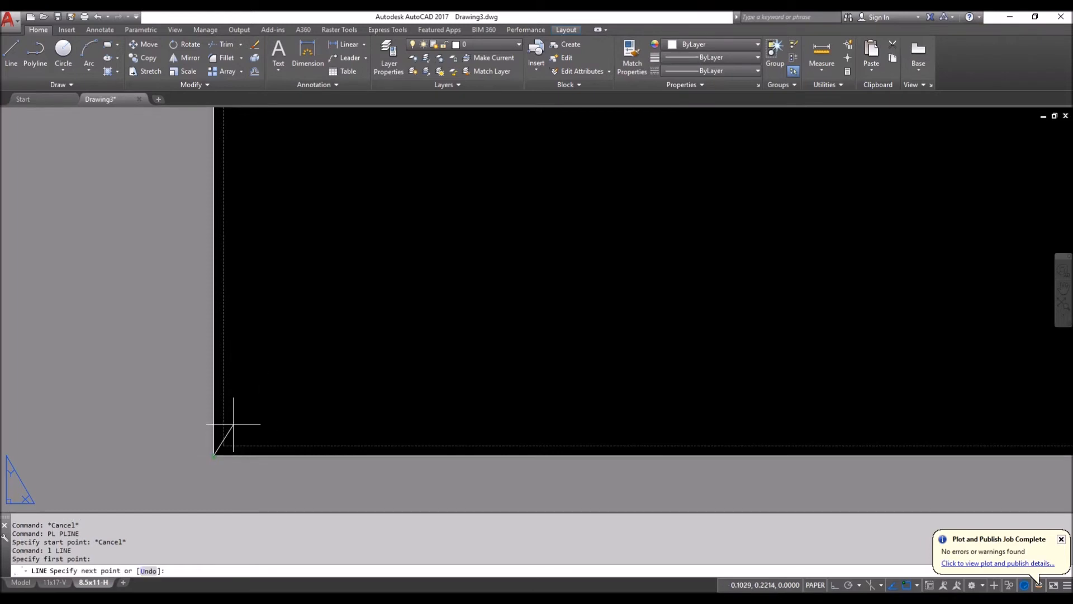
pyautogui.press('F8')
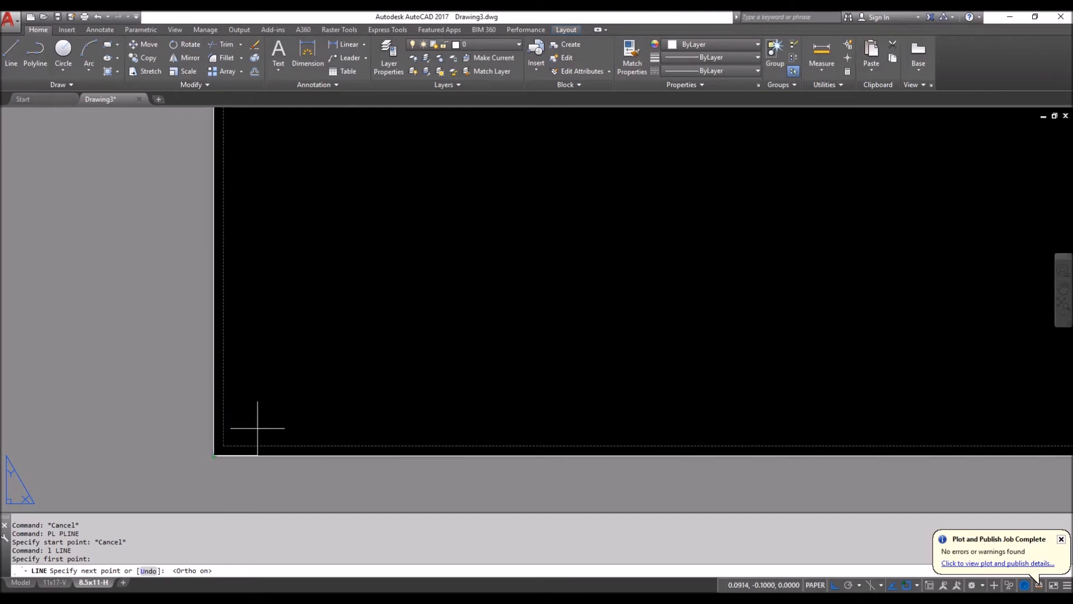
pyautogui.click(214, 455)
pyautogui.write('.1')
pyautogui.press('Return')
pyautogui.write('.1')
pyautogui.press('Return')
pyautogui.press('Escape')
pyautogui.press('Escape')
pyautogui.scroll(5, 223, 442)
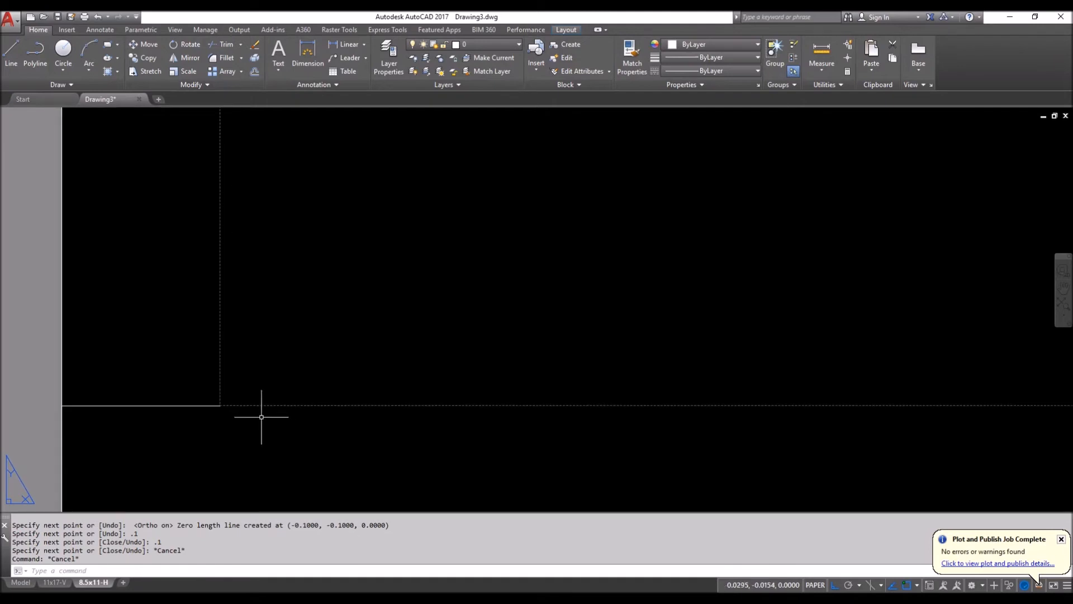
# - Start a new block definition with its base point at the printable area's lower-left corner, where the 0.1 offset lines end
pyautogui.scroll(-5, 235, 413)
pyautogui.scroll(-4, 224, 436)
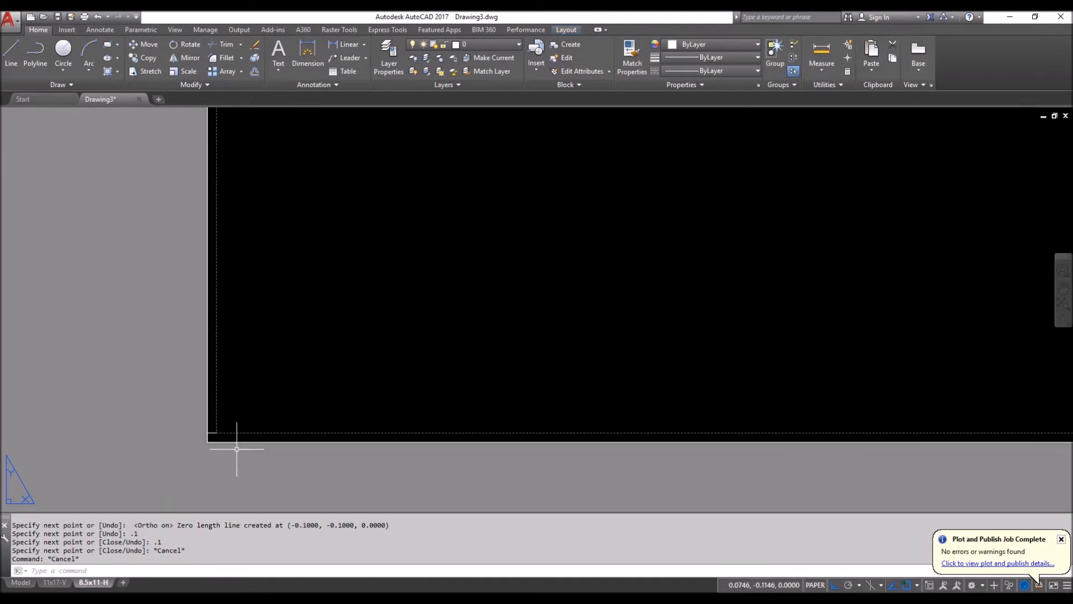
pyautogui.scroll(-5, 237, 448)
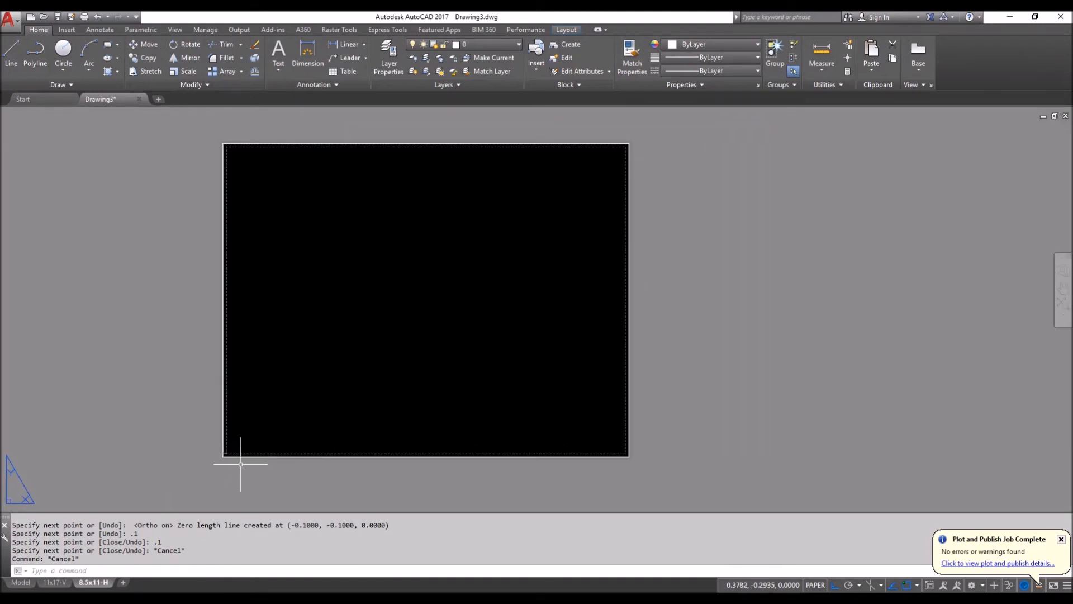
pyautogui.write('b')
pyautogui.press('Return')
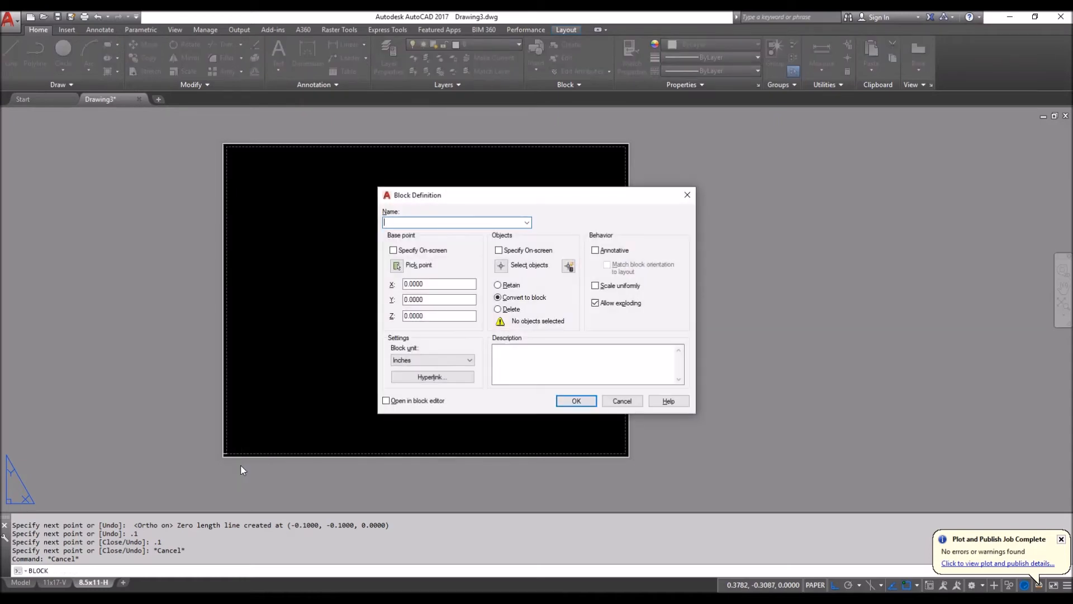
pyautogui.click(396, 266)
pyautogui.scroll(3, 232, 445)
pyautogui.click(177, 438)
# - Enter title 0,0 as the block name, select the sheet-size rectangle as its object, and try to create the block
pyautogui.click(400, 222)
pyautogui.write('titi')
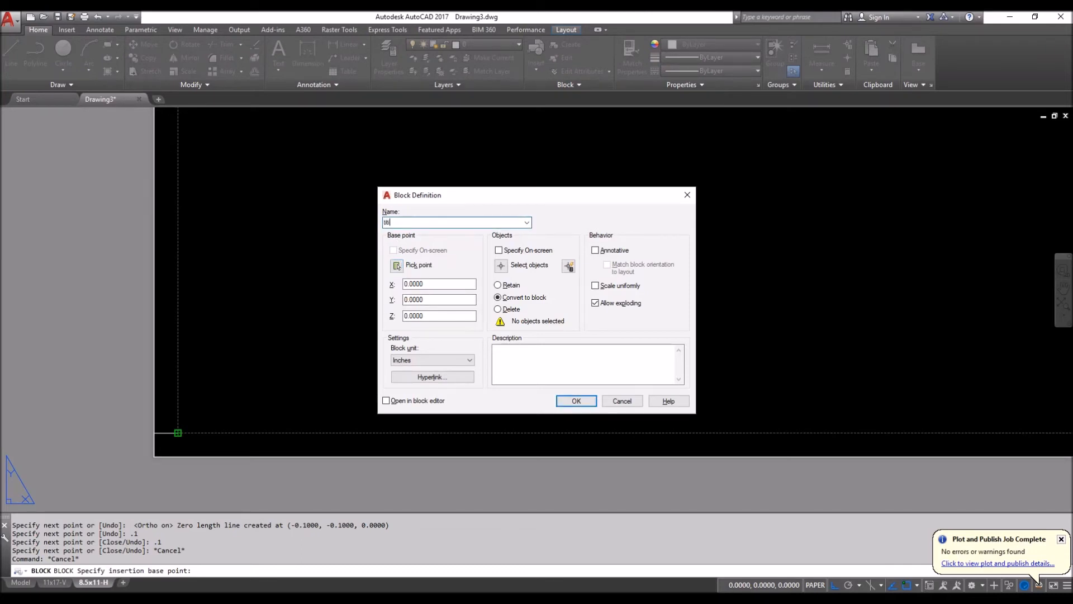
pyautogui.write('le 0,0')
pyautogui.click(501, 265)
pyautogui.click(494, 279)
pyautogui.click(369, 471)
pyautogui.press('Return')
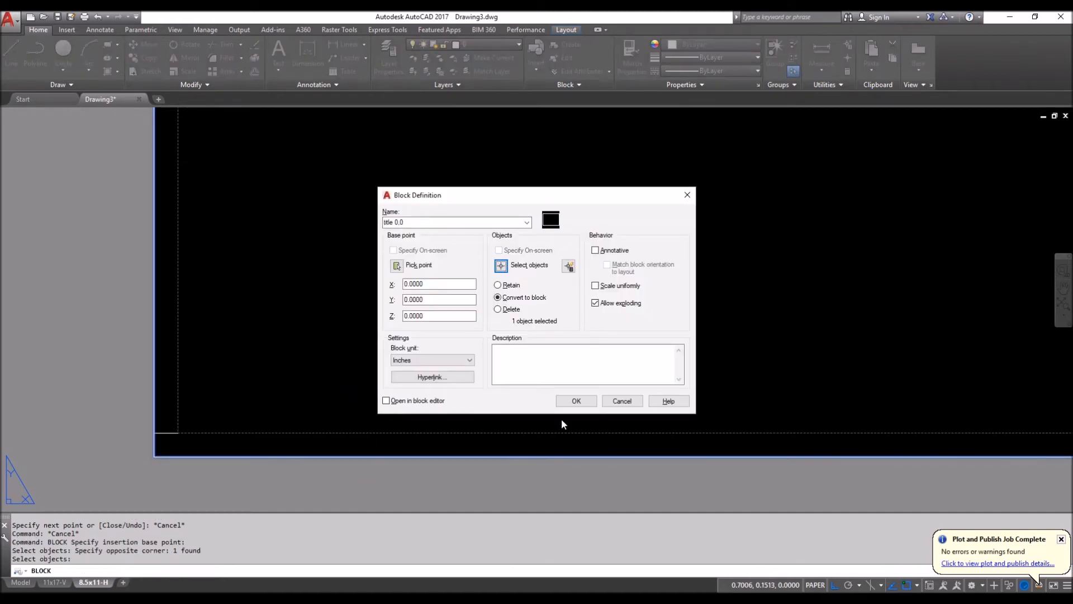
pyautogui.click(576, 400)
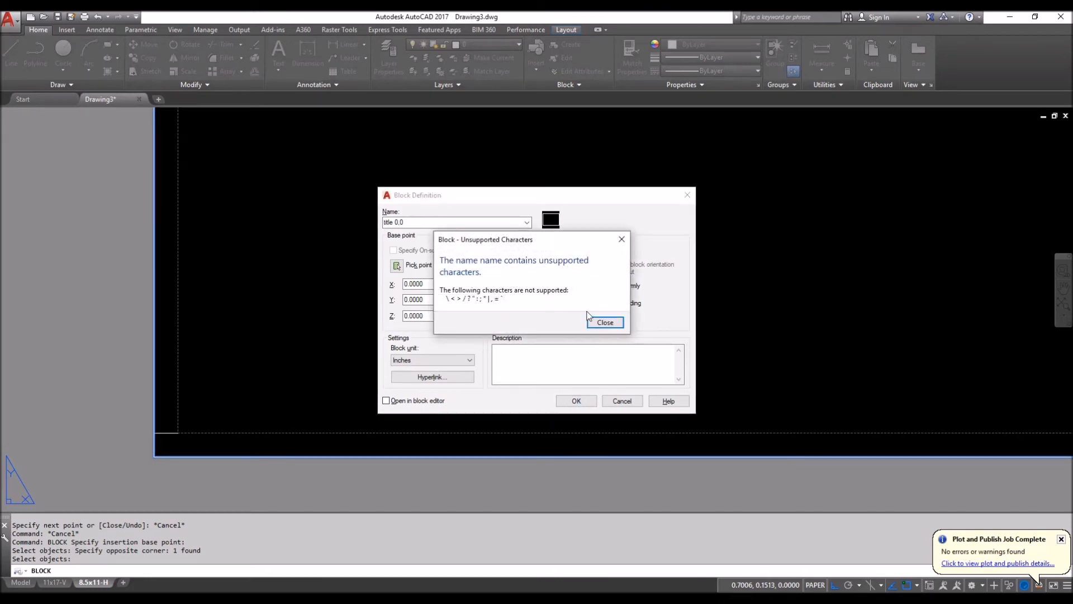
# - Correct the block name to title 0_0 and create the block
pyautogui.click(604, 322)
pyautogui.click(403, 224)
pyautogui.click(398, 223)
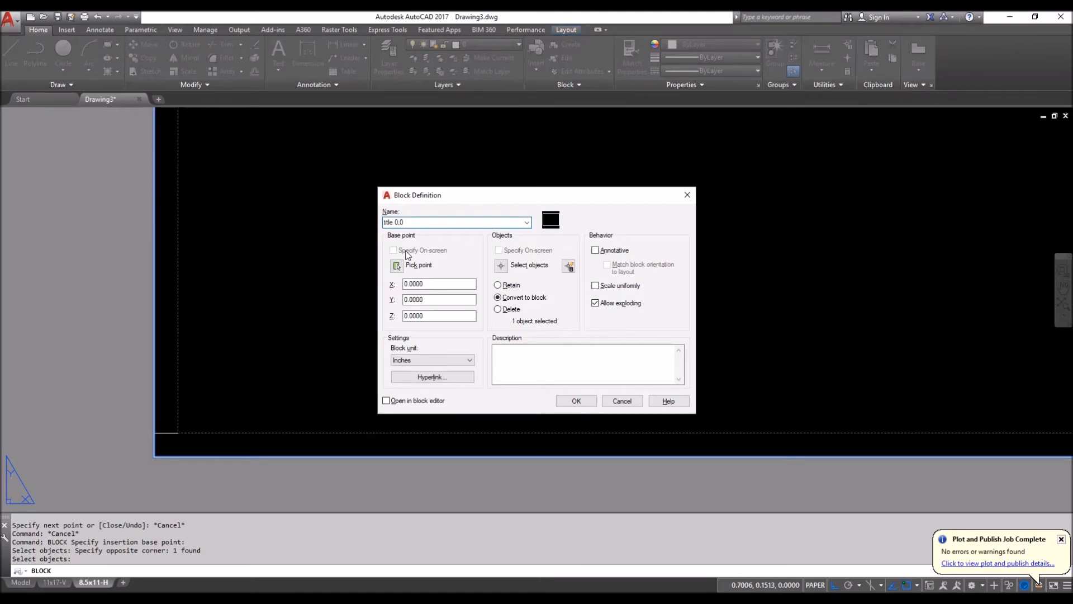
pyautogui.write('_')
pyautogui.click(576, 401)
# - Erase the placed title 0_0 block and the short offset lines at the sheet corner
pyautogui.click(347, 485)
pyautogui.click(309, 393)
pyautogui.press('Escape')
pyautogui.click(203, 438)
pyautogui.click(121, 381)
pyautogui.write('e')
pyautogui.press('Return')
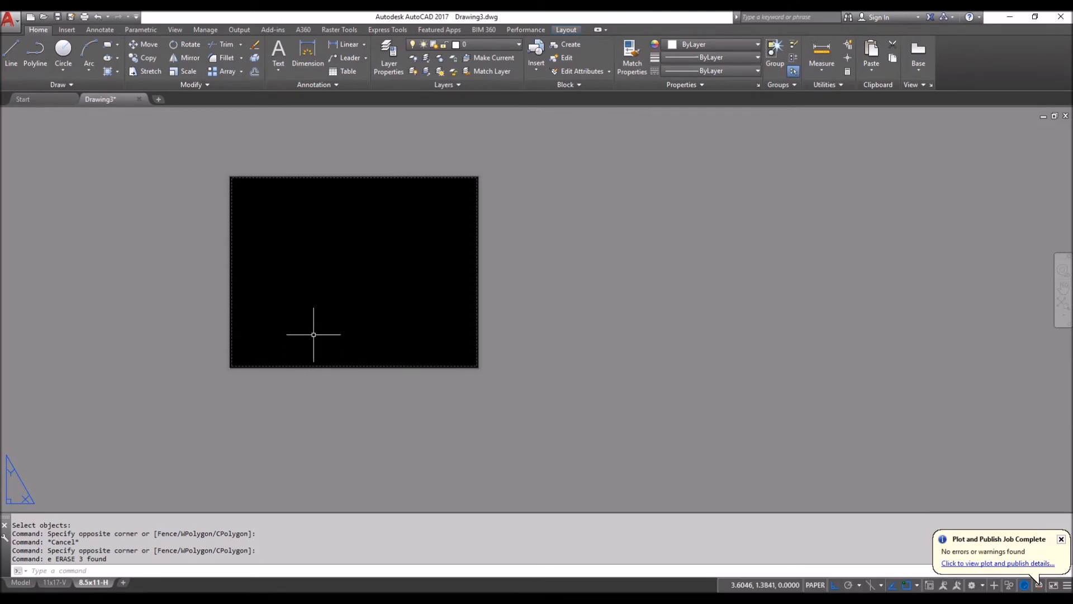
# - Insert the title 0_0 block at insertion point 0,0,0 with scale 1 and rotation 0
pyautogui.write('i')
pyautogui.press('Return')
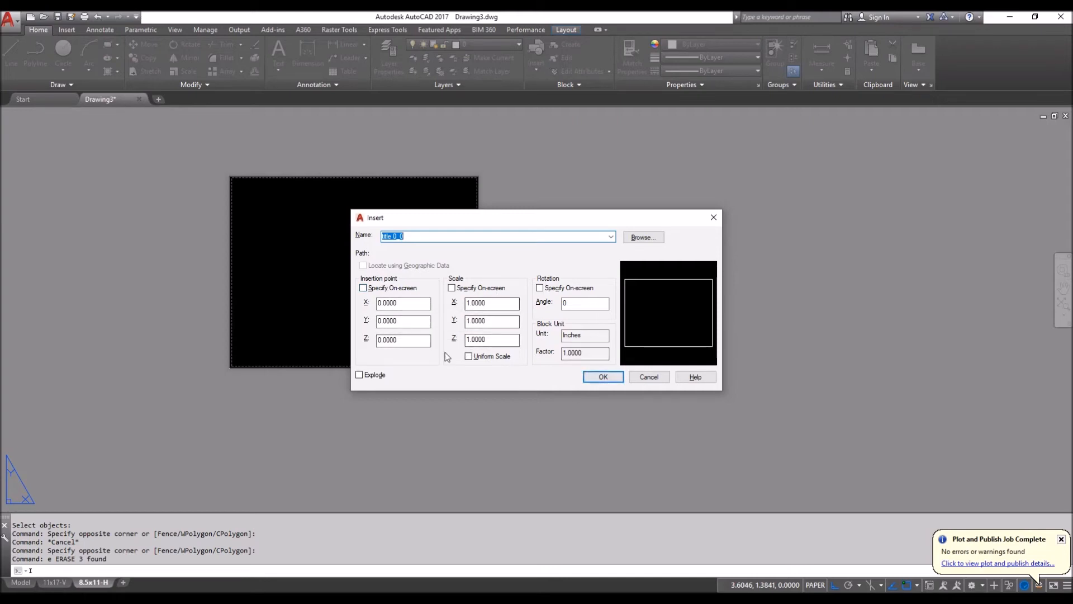
pyautogui.click(603, 377)
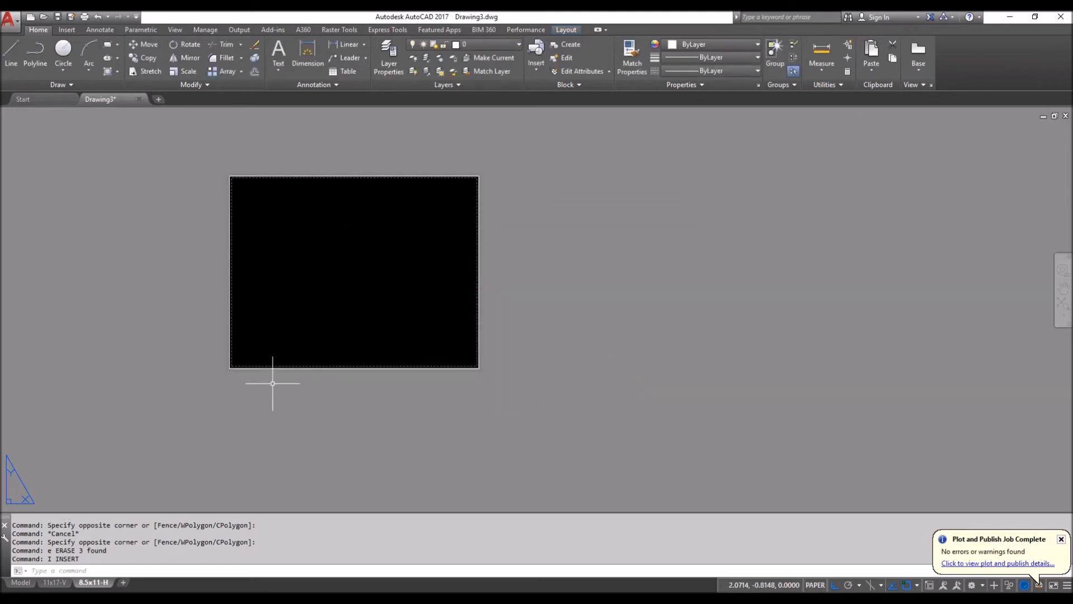
# - Examine the inserted title 0_0 block's base point and how its outline aligns with the sheet edges
pyautogui.scroll(5, 233, 363)
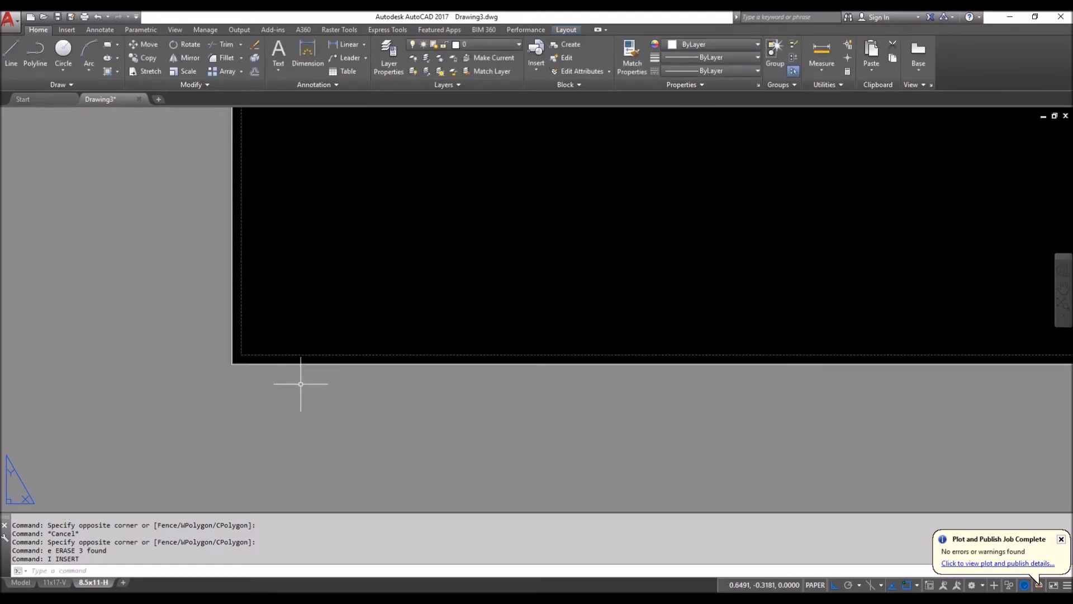
pyautogui.scroll(2, 285, 378)
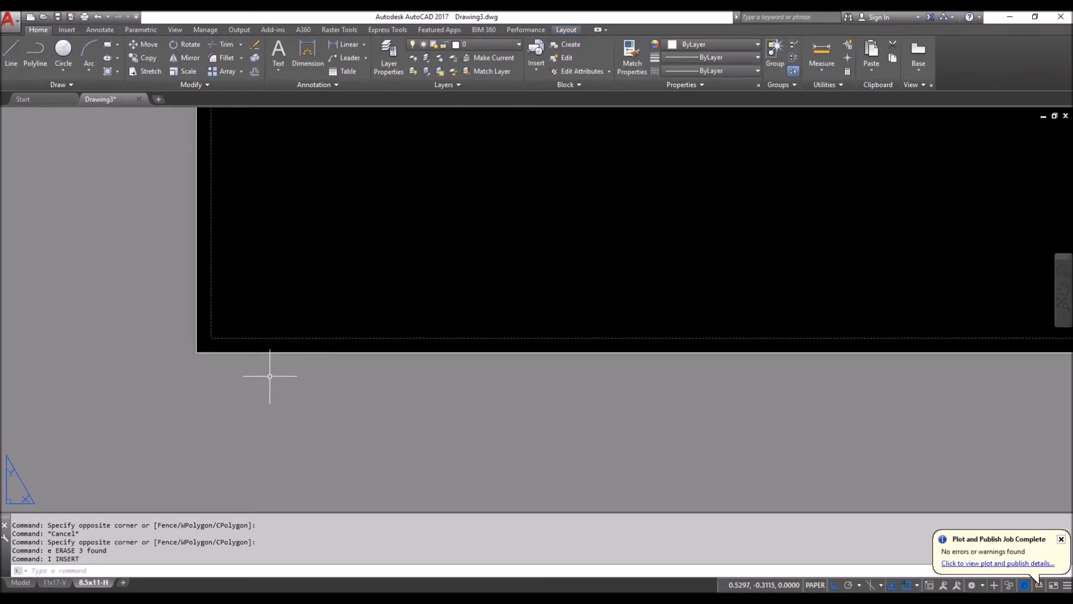
pyautogui.click(242, 370)
pyautogui.click(209, 329)
pyautogui.scroll(3, 209, 329)
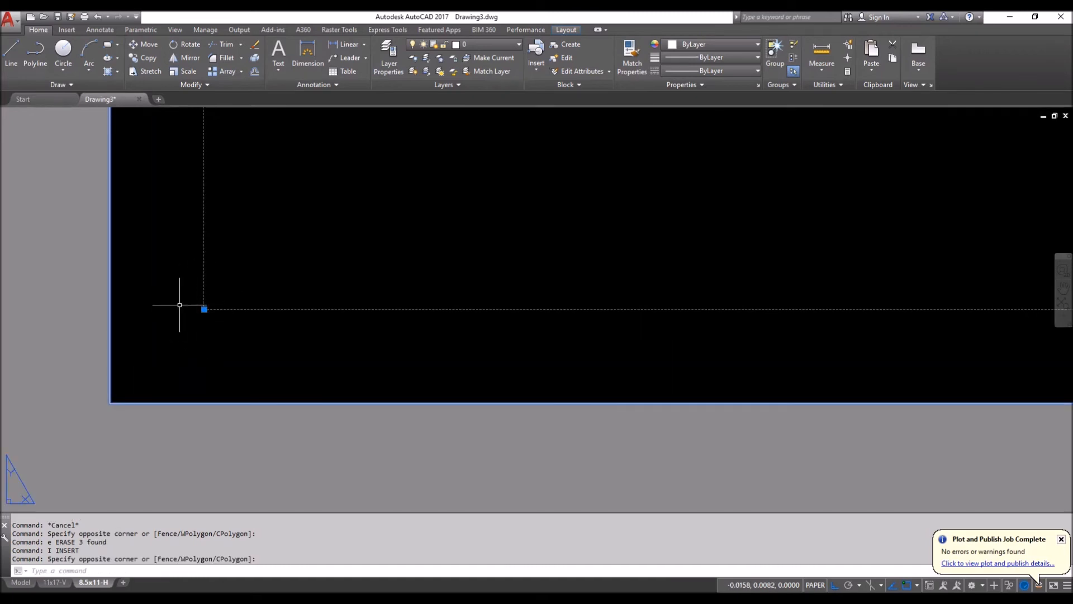
pyautogui.press('Escape')
pyautogui.press('Escape')
pyautogui.scroll(-3, 290, 370)
pyautogui.scroll(-5, 290, 370)
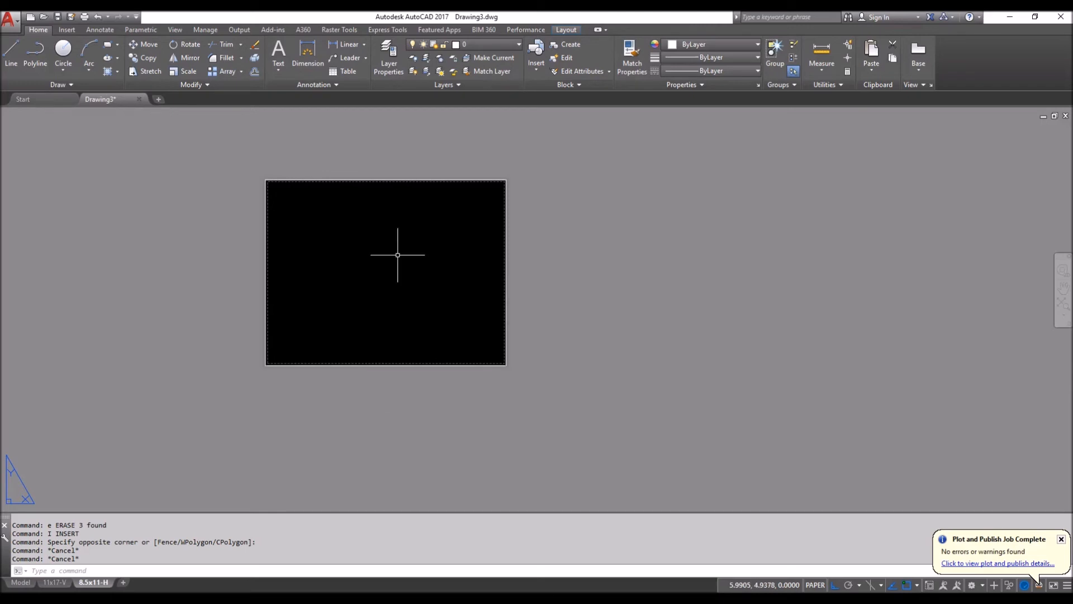
pyautogui.click(492, 178)
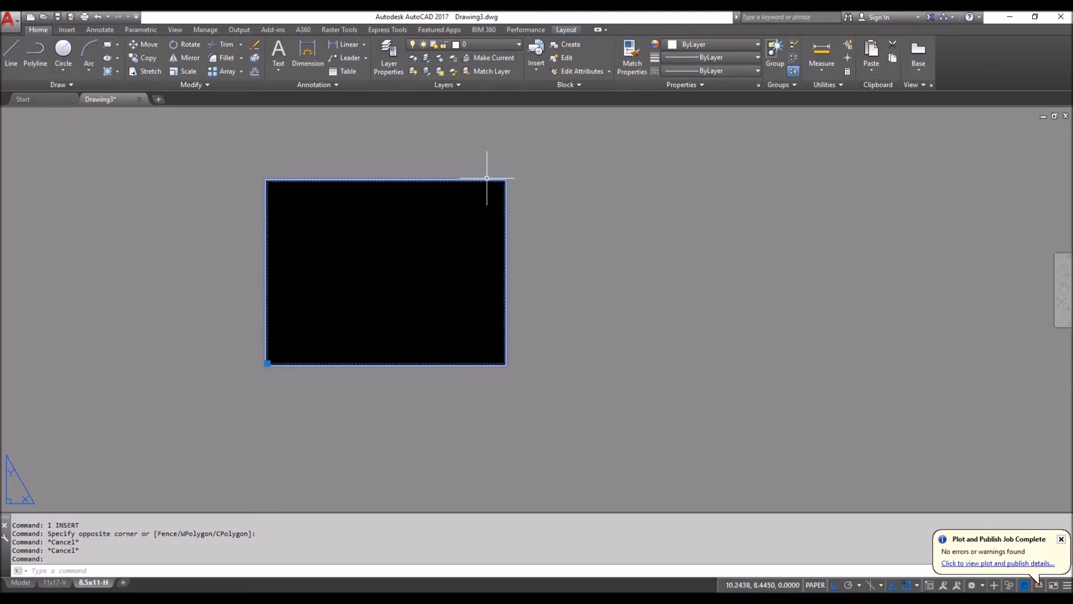
pyautogui.press('Escape')
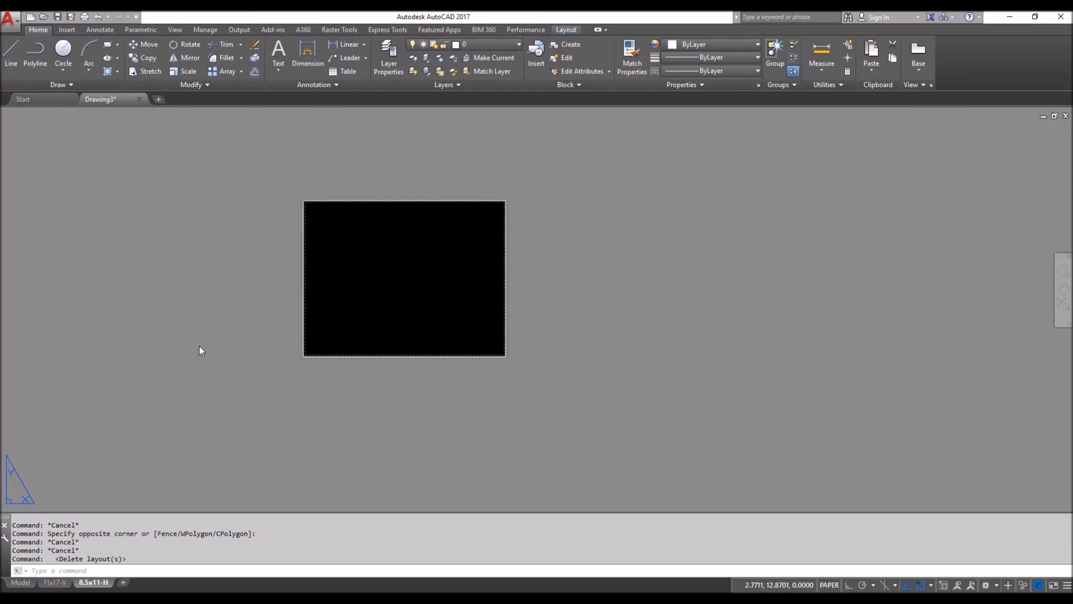
# - Insert the 11x17-V layout from the template drawing Sheet Sizes-CADStencil on the Desktop
pyautogui.rightClick(94, 582)
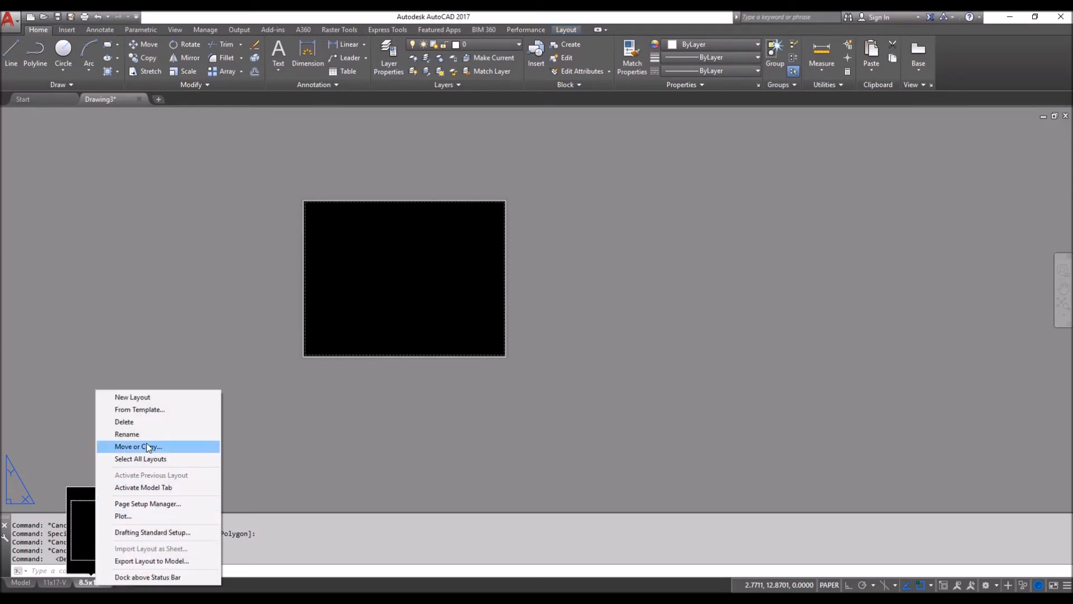
pyautogui.click(152, 409)
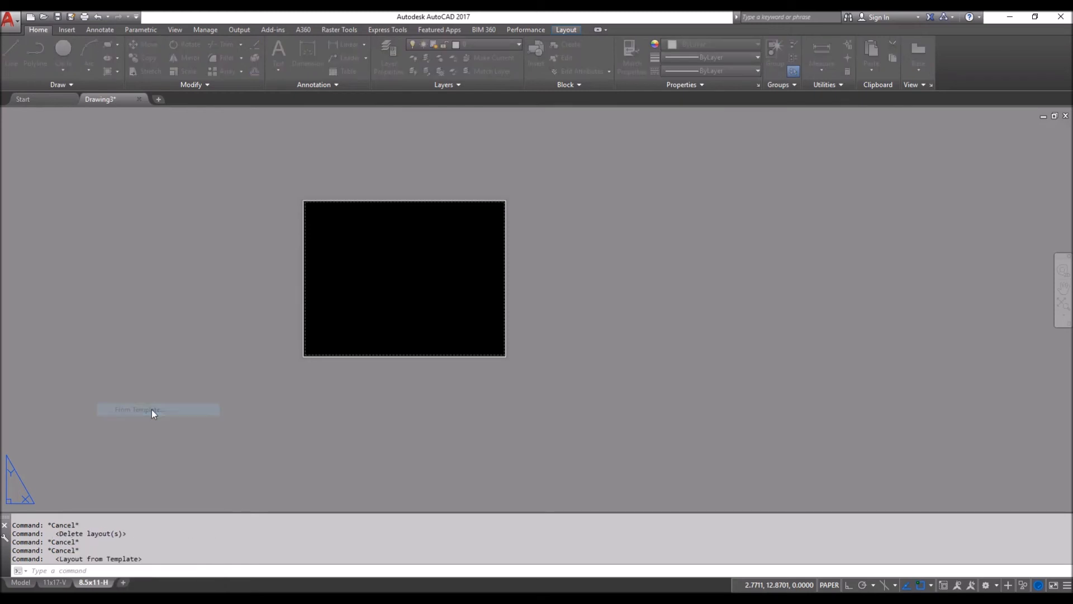
pyautogui.click(357, 241)
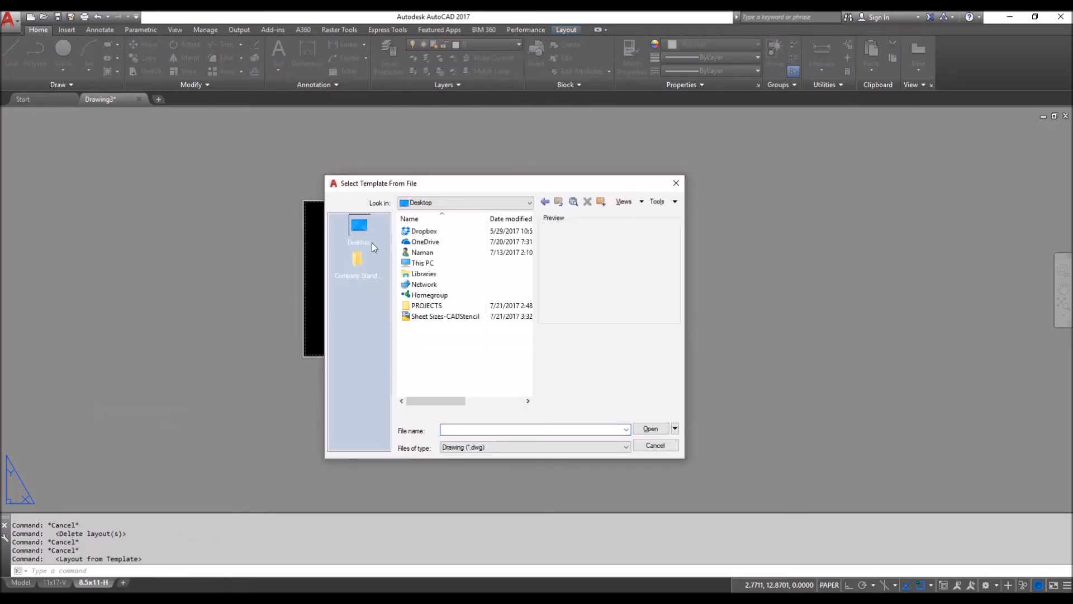
pyautogui.doubleClick(418, 317)
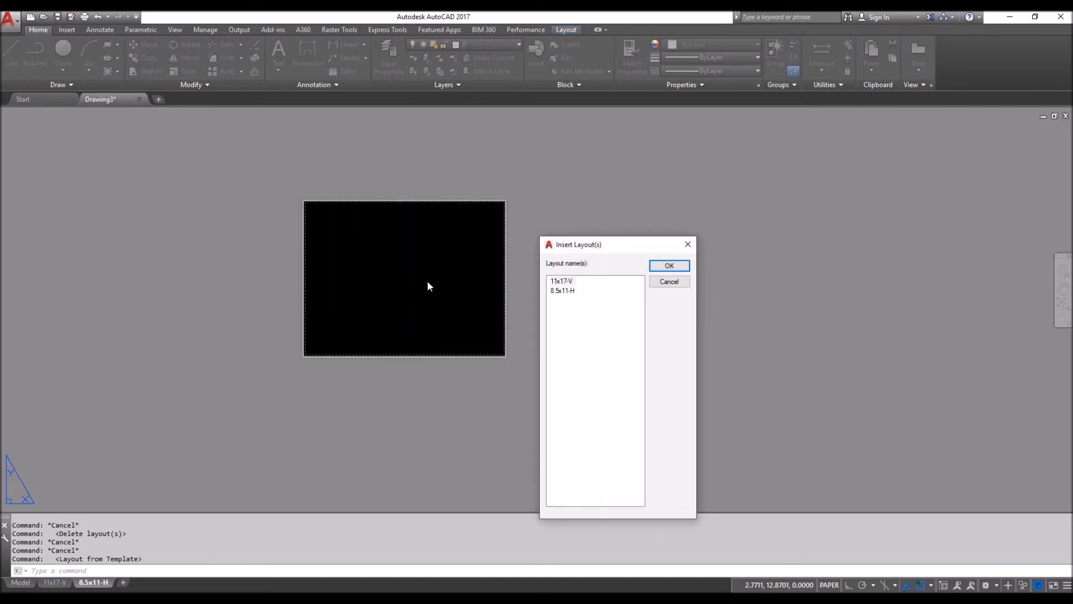
pyautogui.click(570, 282)
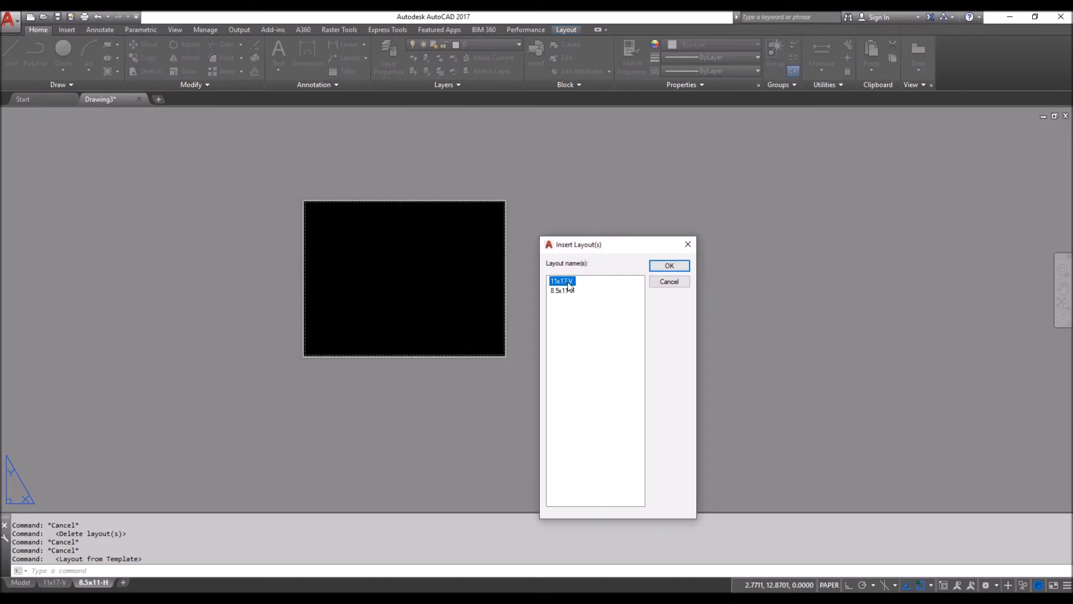
pyautogui.click(670, 266)
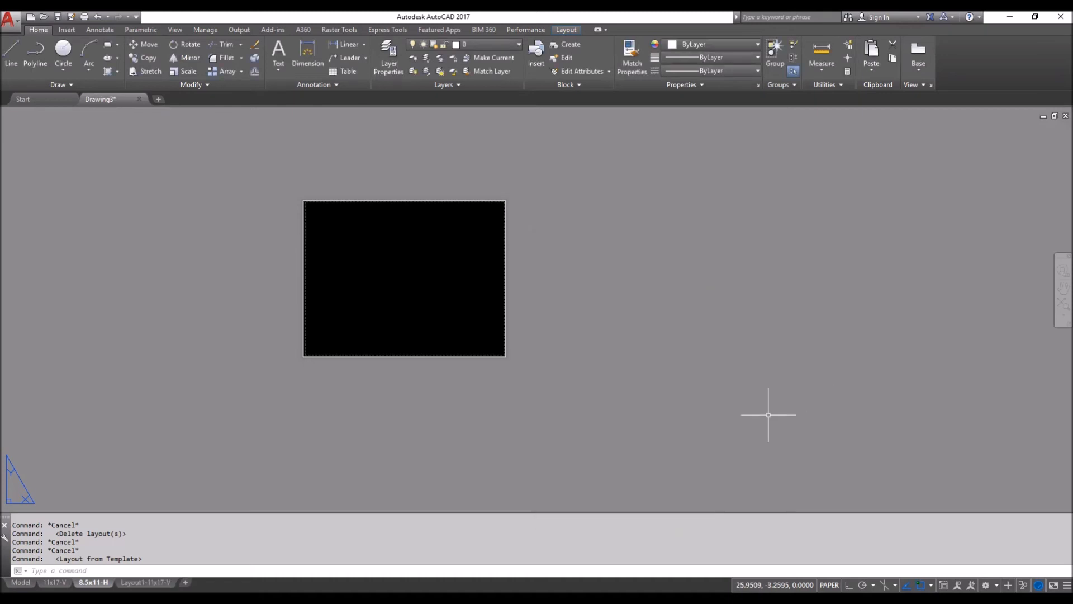
# - Switch to the newly inserted 11x17-V layout and bring the whole model rectangle into view inside its viewport
pyautogui.click(147, 584)
pyautogui.click(541, 395)
pyautogui.doubleClick(542, 395)
pyautogui.scroll(-3, 537, 397)
pyautogui.moveTo(550, 384); pyautogui.dragTo(498, 467, button='middle')
pyautogui.scroll(-3, 499, 459)
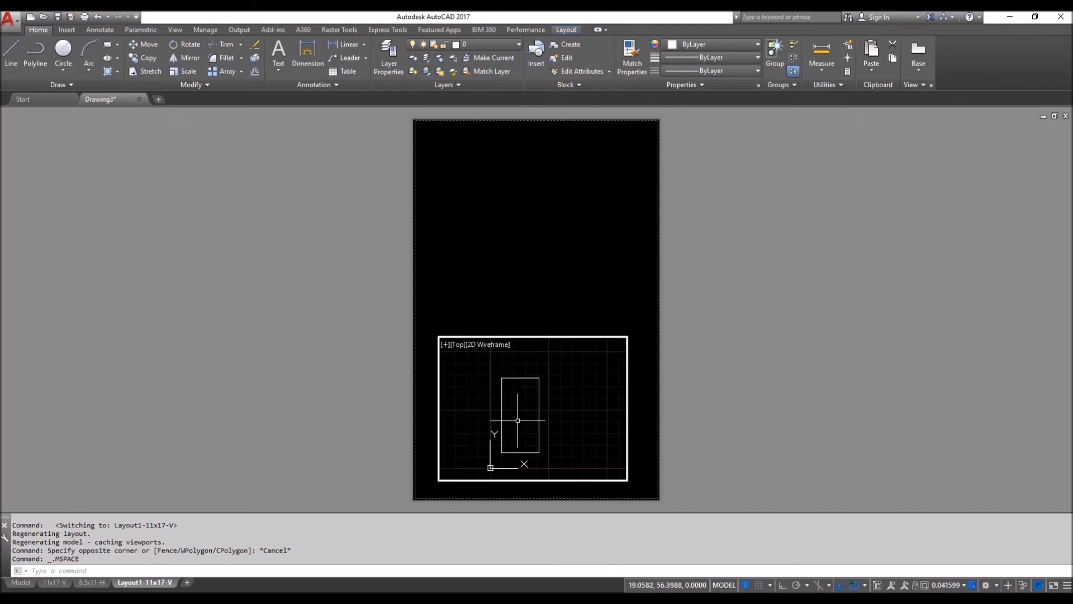
pyautogui.doubleClick(663, 342)
# - Stretch the viewport's upper edge to near the upper edge of the 11x17 sheet
pyautogui.click(663, 343)
pyautogui.click(615, 333)
pyautogui.click(628, 336)
pyautogui.click(627, 137)
pyautogui.press('Escape')
# - Set the viewport scale to 1:10 and centre the model rectangle inside the viewport
pyautogui.click(594, 331)
pyautogui.click(577, 313)
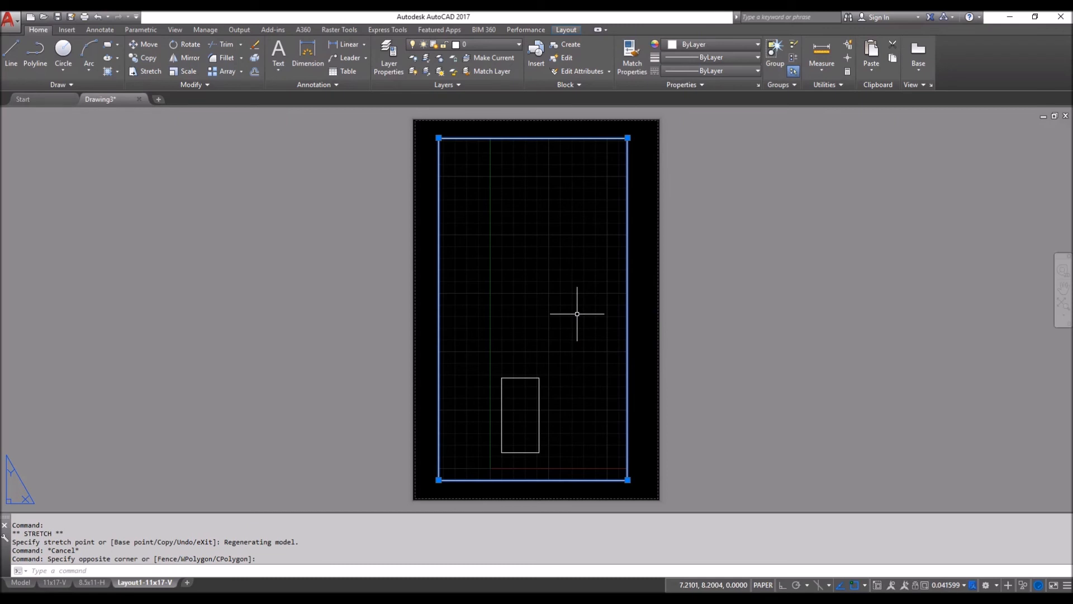
pyautogui.click(953, 585)
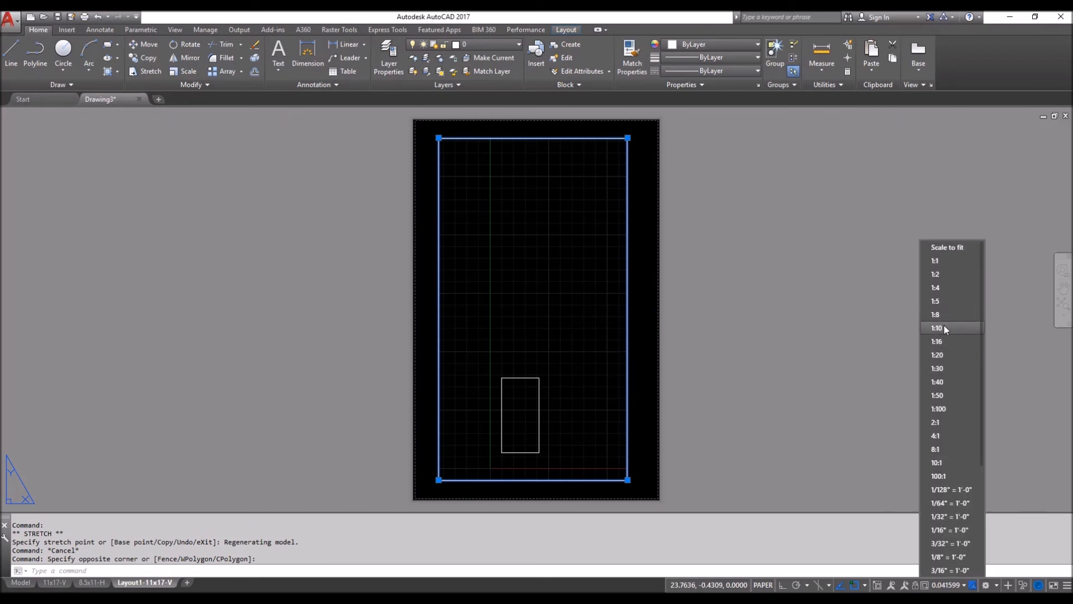
pyautogui.click(944, 327)
pyautogui.doubleClick(545, 419)
pyautogui.moveTo(548, 419); pyautogui.dragTo(563, 168, button='middle')
pyautogui.doubleClick(725, 330)
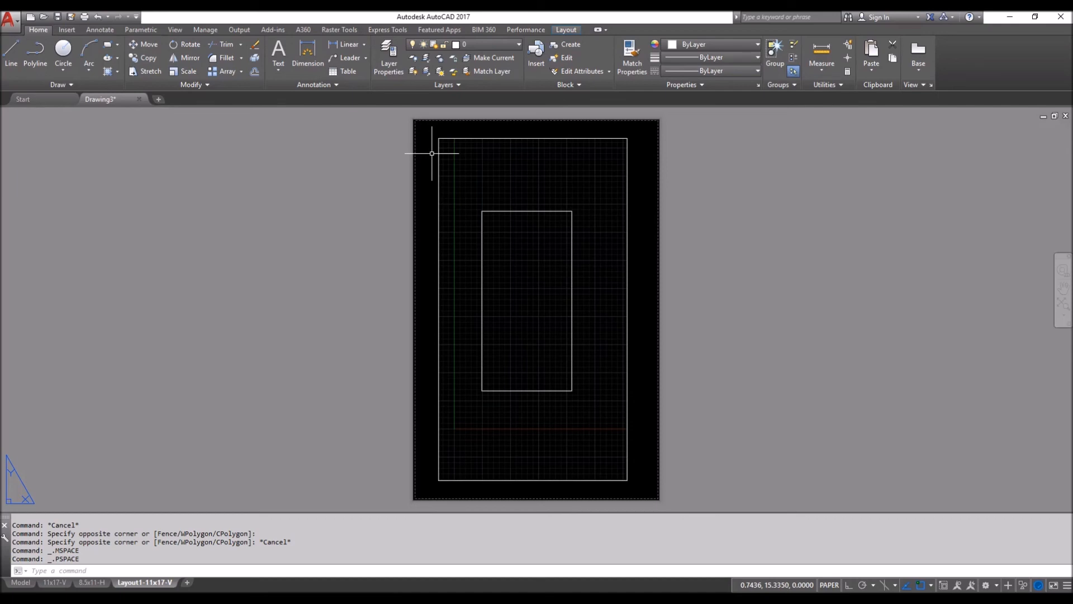
# - Check the inserted 11x17-V layout's plot settings and close them without plotting
pyautogui.hotkey('ctrl', 'p')
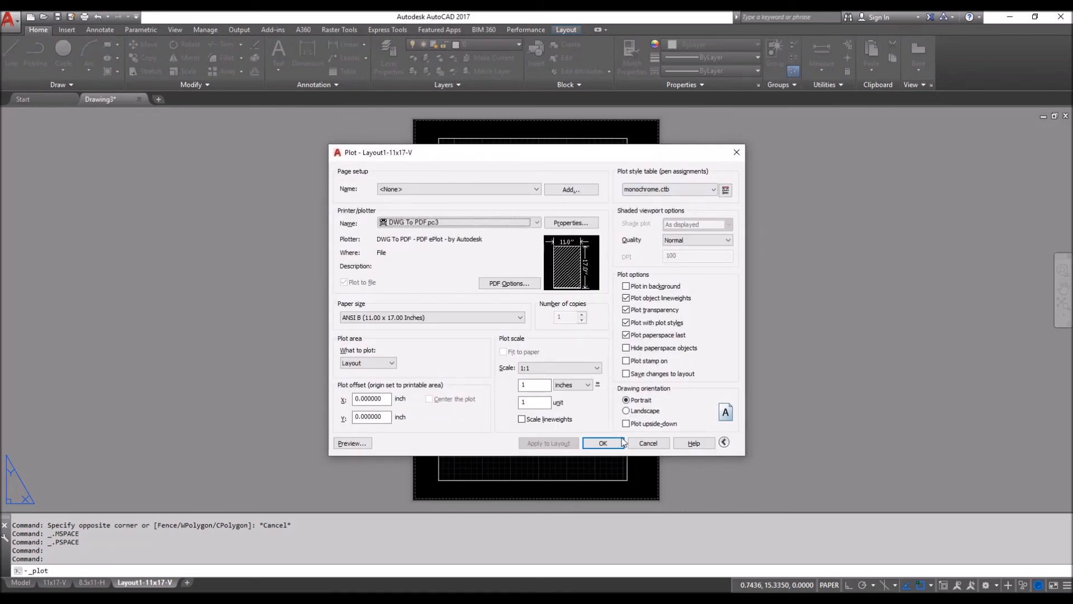
pyautogui.click(655, 442)
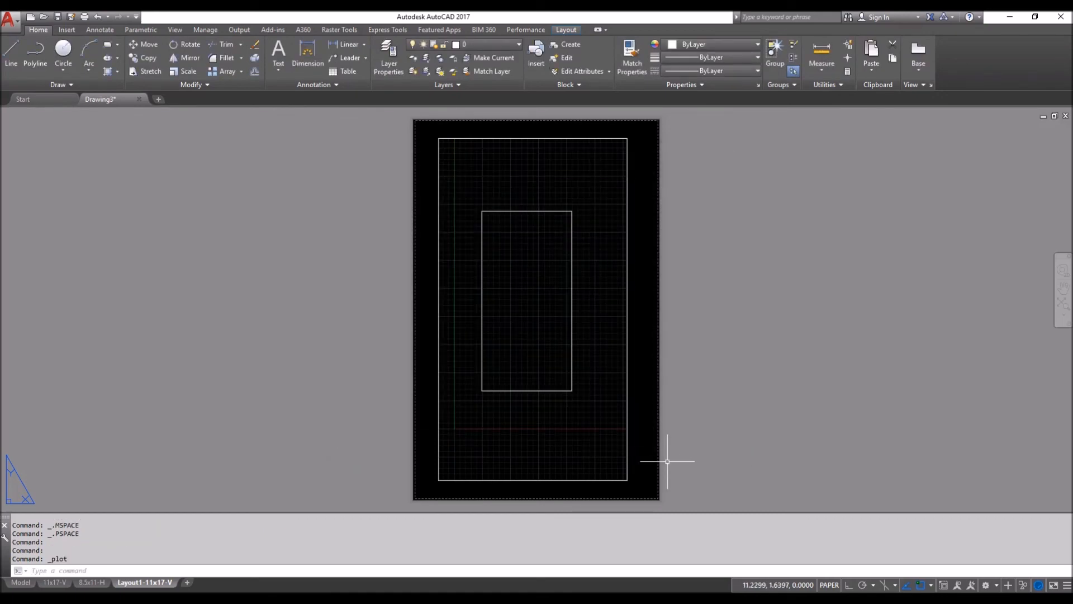